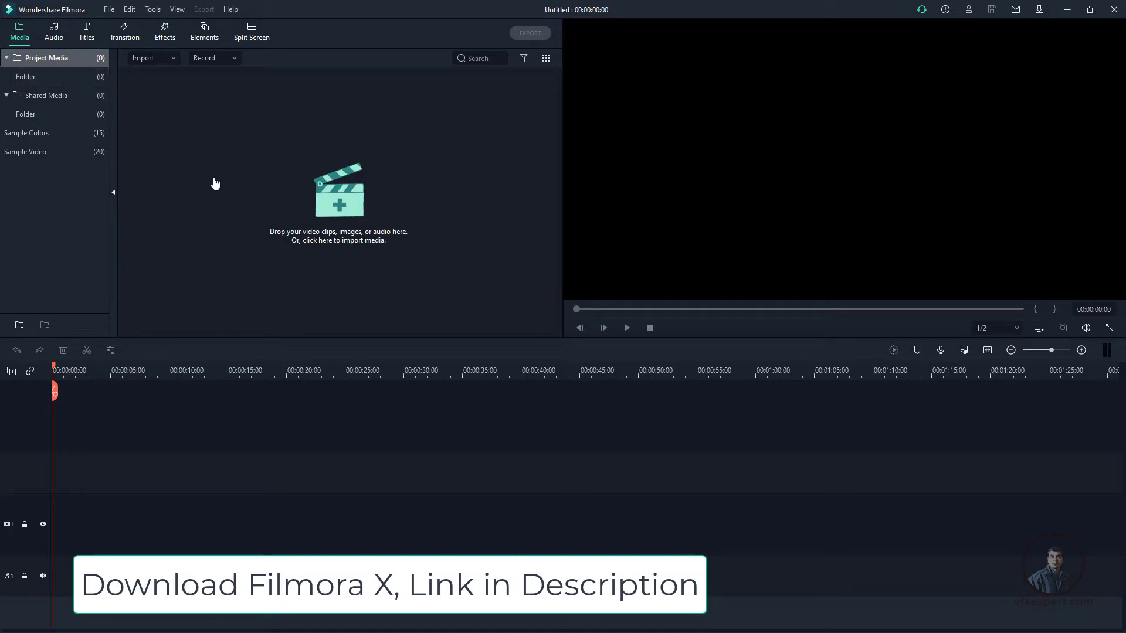
Import images 430087, 516201, 610473, 637566 and 650379 from the Filmora images folder on drive F: into the project media Folder
click(47, 77)
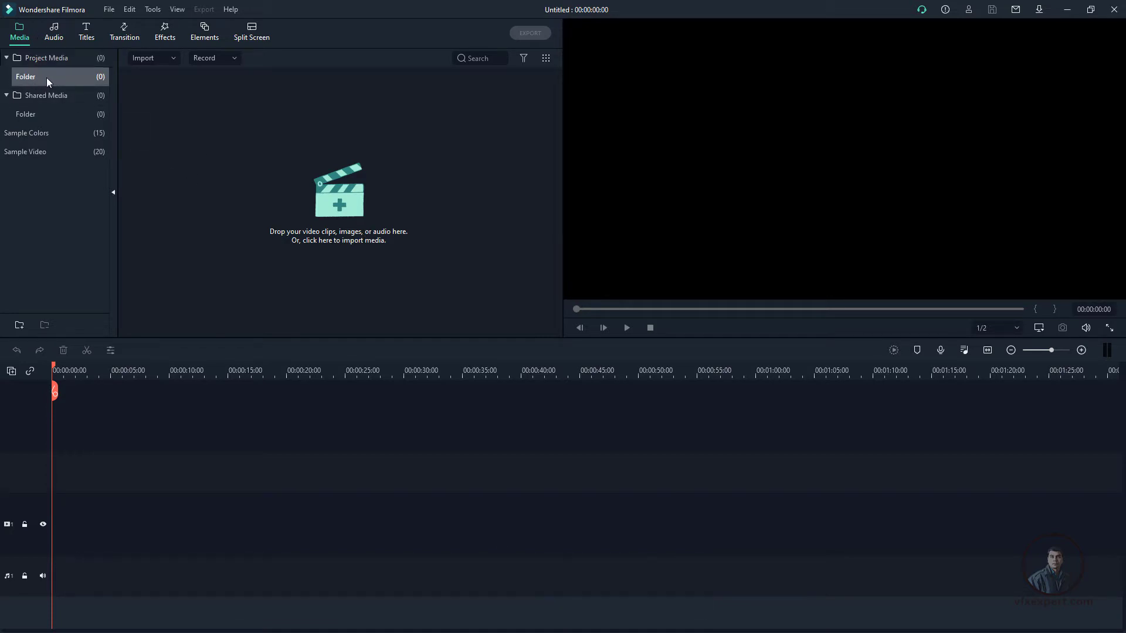
click(339, 206)
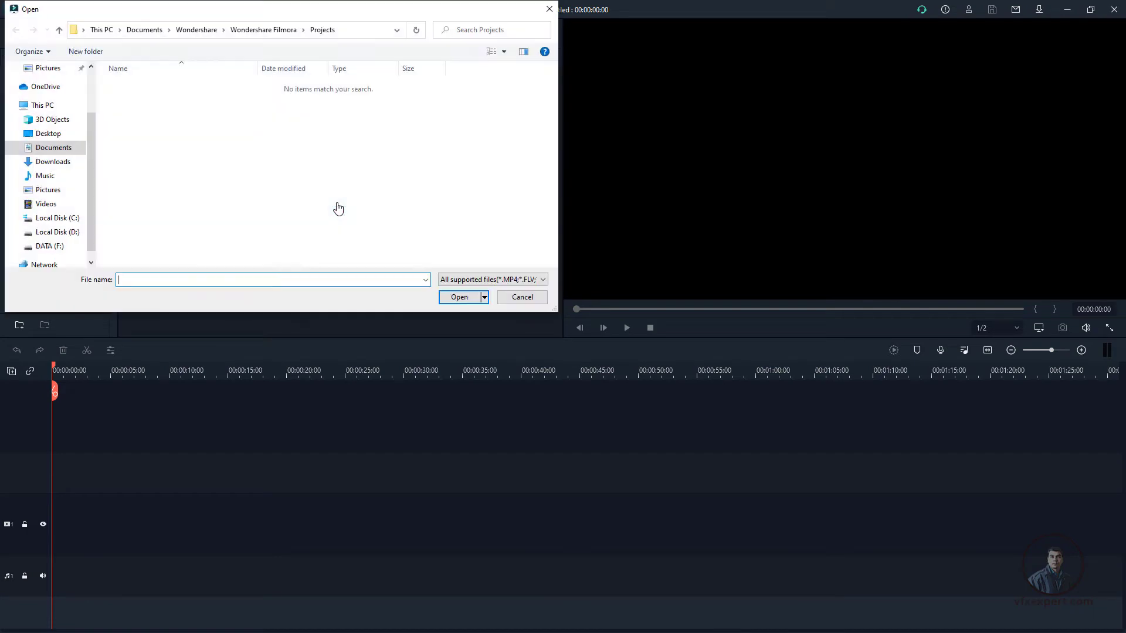
click(57, 246)
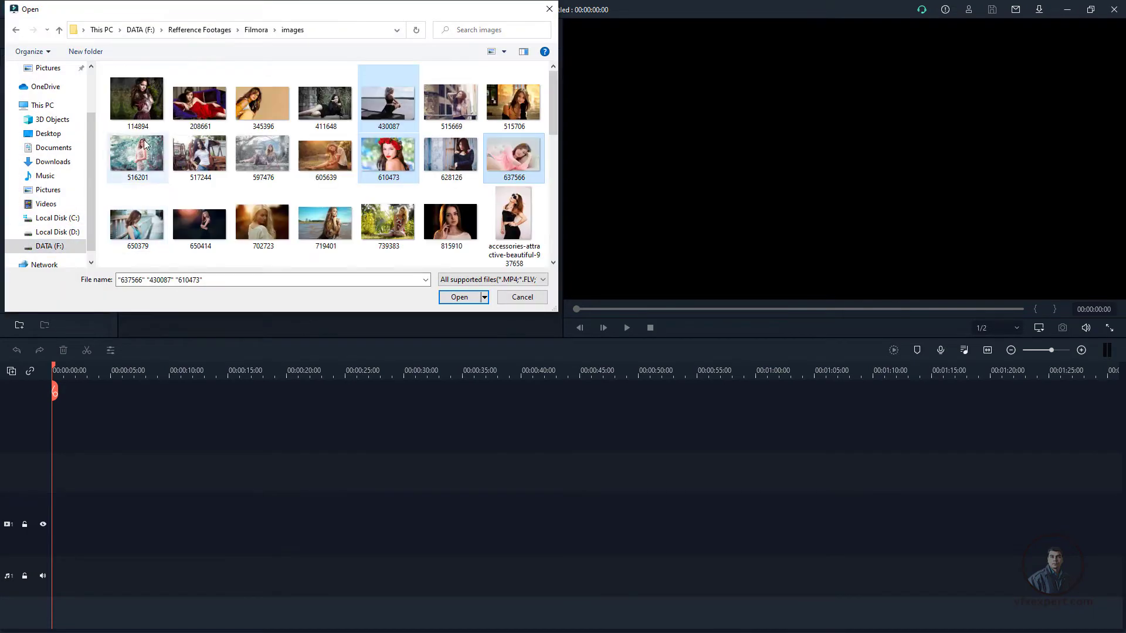
ctrl+click(138, 221)
ctrl+click(138, 156)
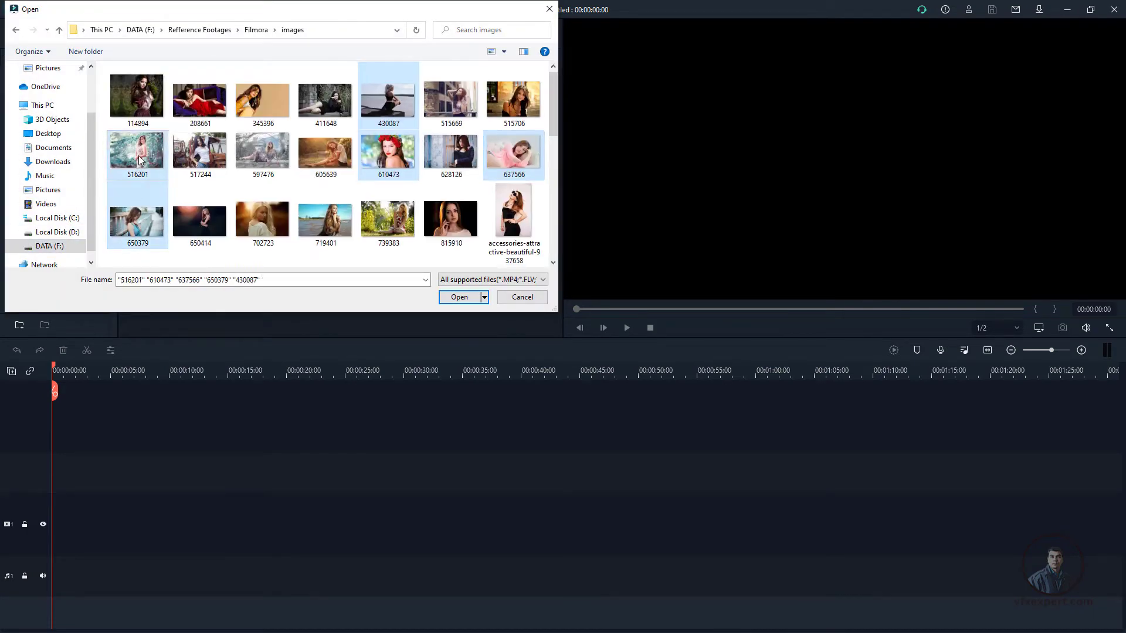
click(460, 298)
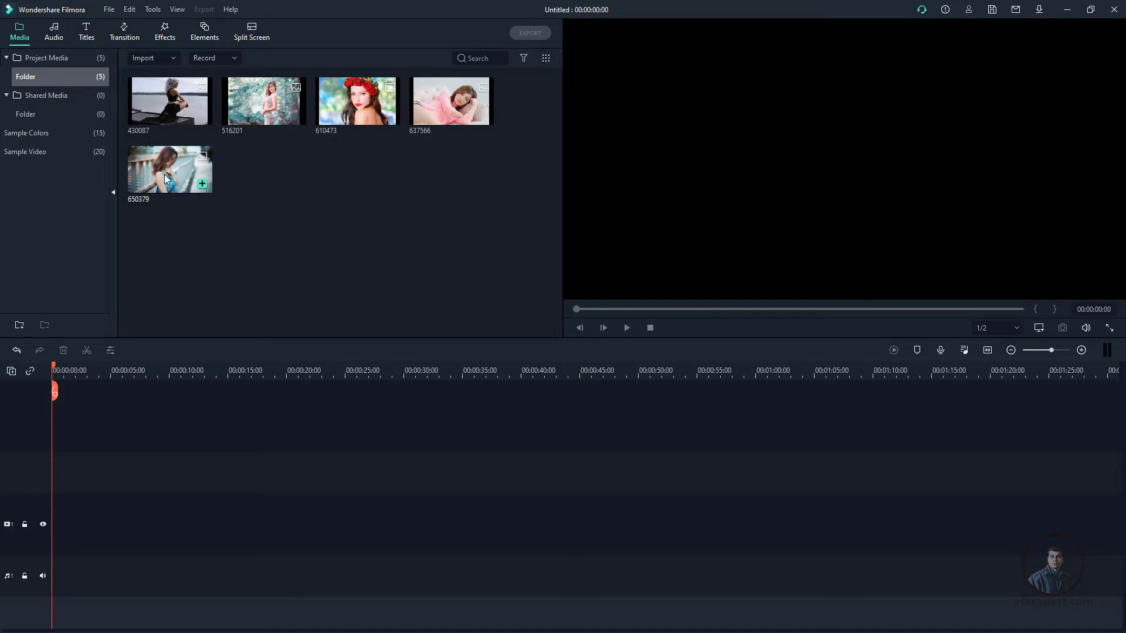
Place image 650379 at the start of the first video track and select the clip
drag(165, 174, 60, 520)
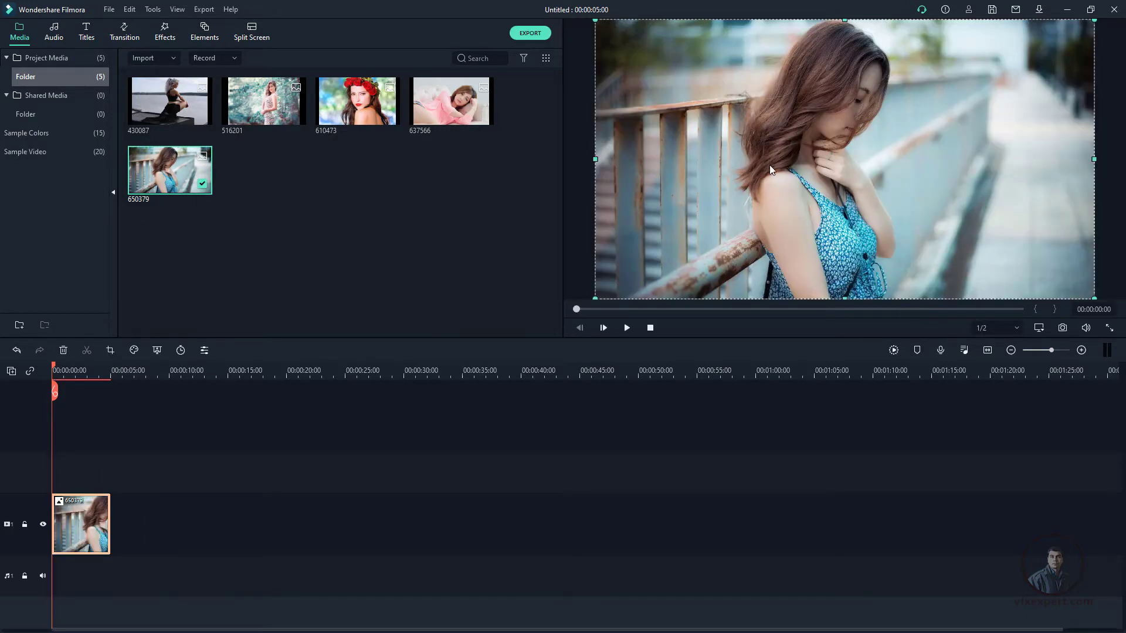
click(233, 432)
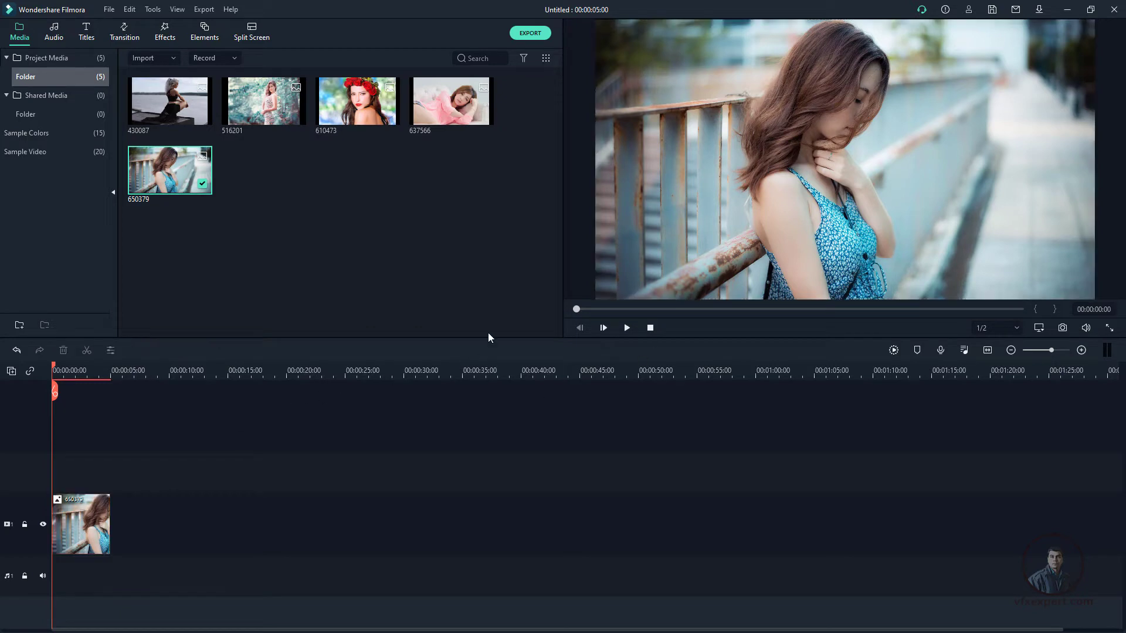
click(89, 528)
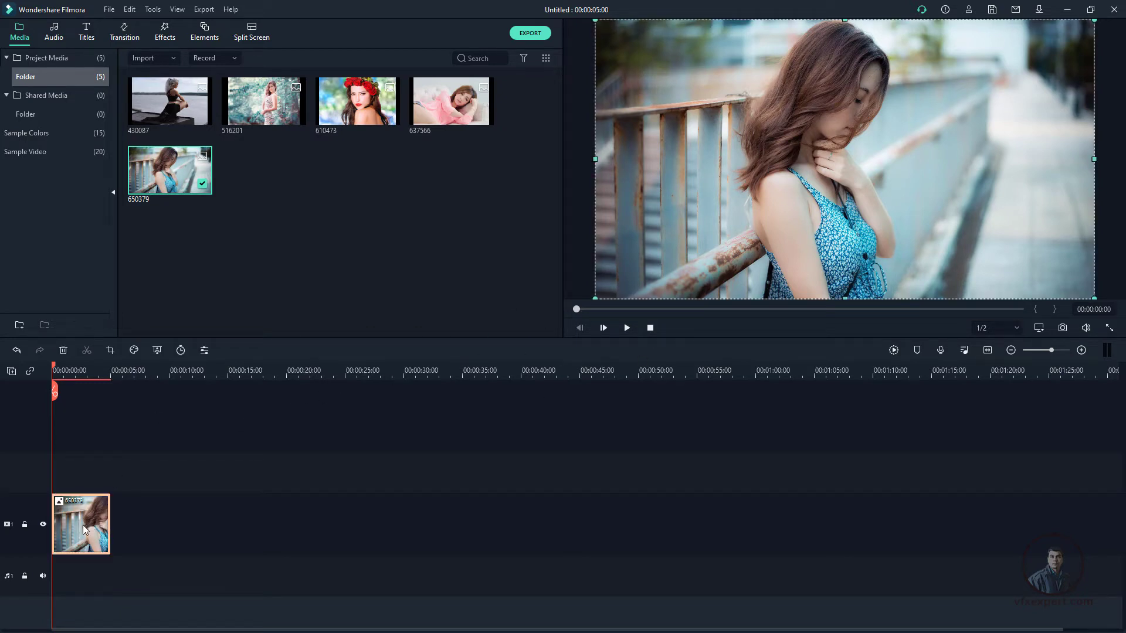
Open the custom animation settings of the 650379 clip
click(204, 350)
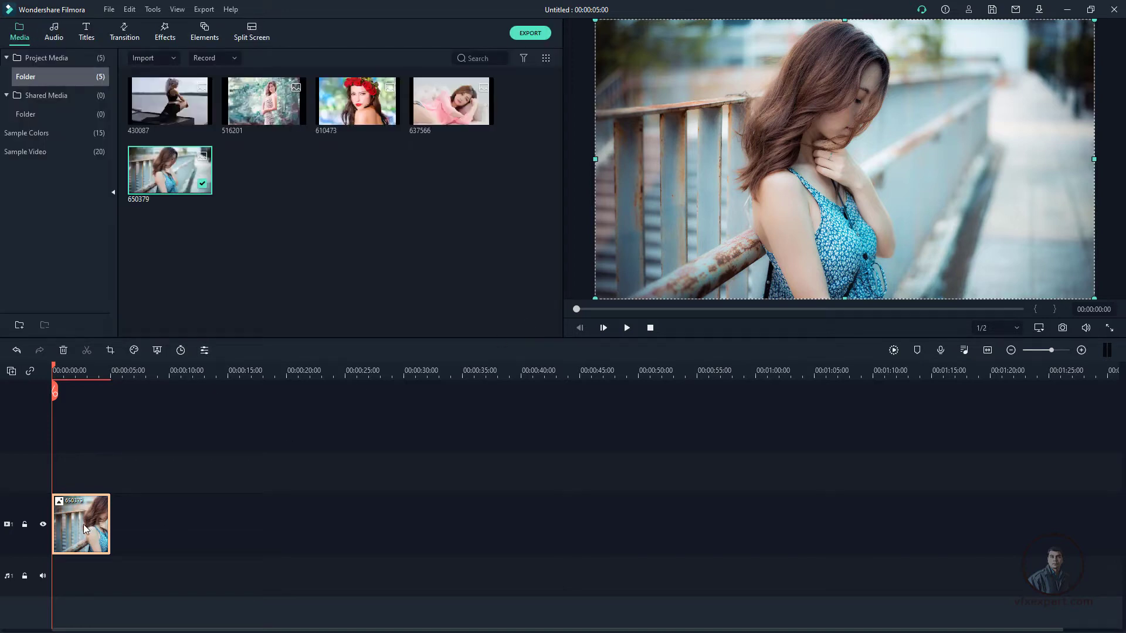
double_click(85, 529)
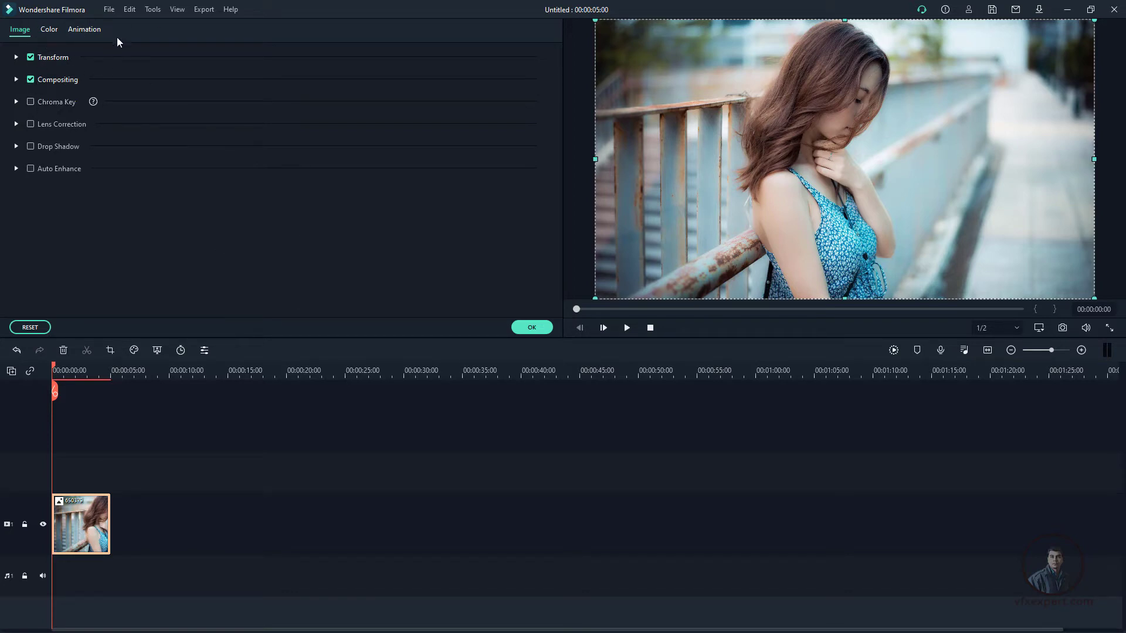
click(92, 31)
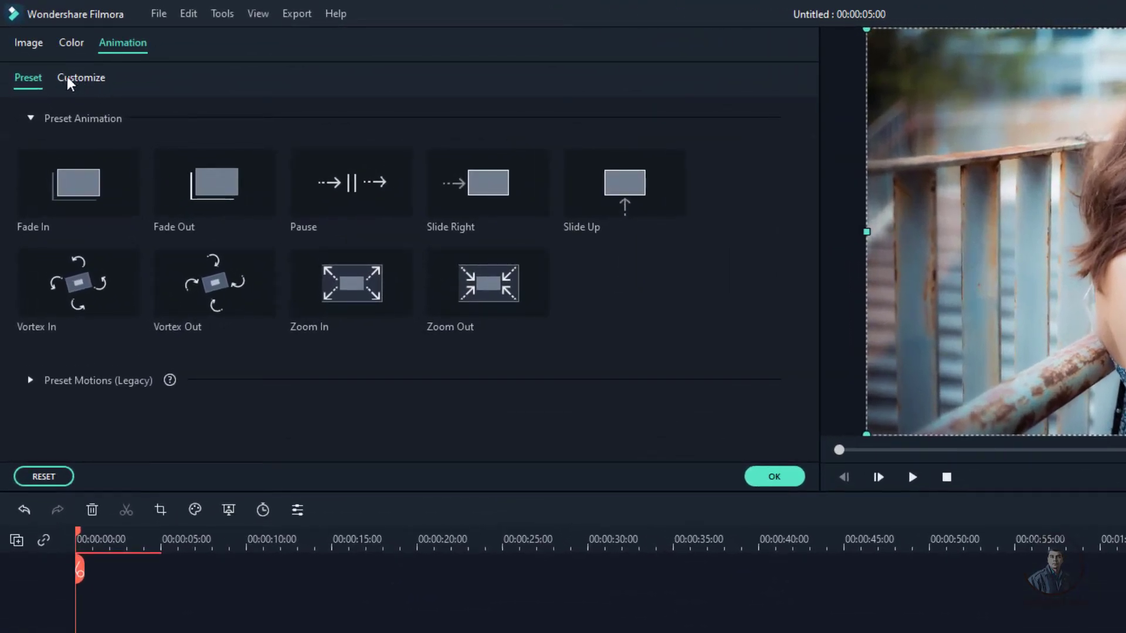
click(83, 85)
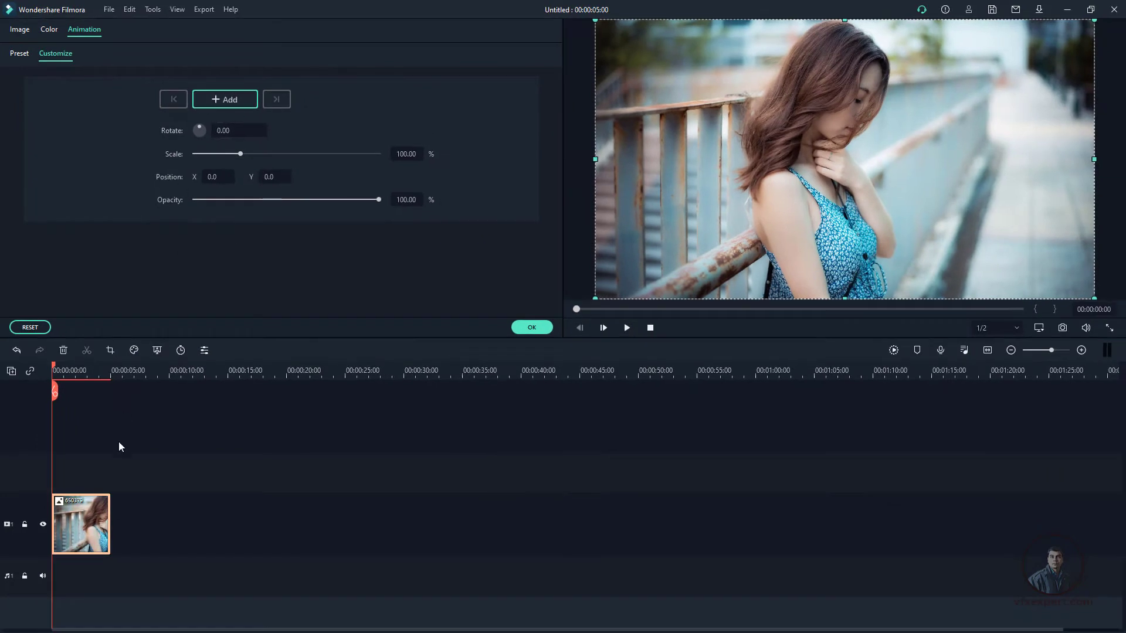
Add a keyframe at the clip's start and another at 00:00:00:15 with the scale reduced to about 50%
mouse_move(60, 370)
mouse_down()
mouse_move(133, 374)
mouse_move(60, 377)
mouse_move(57, 366)
mouse_up()
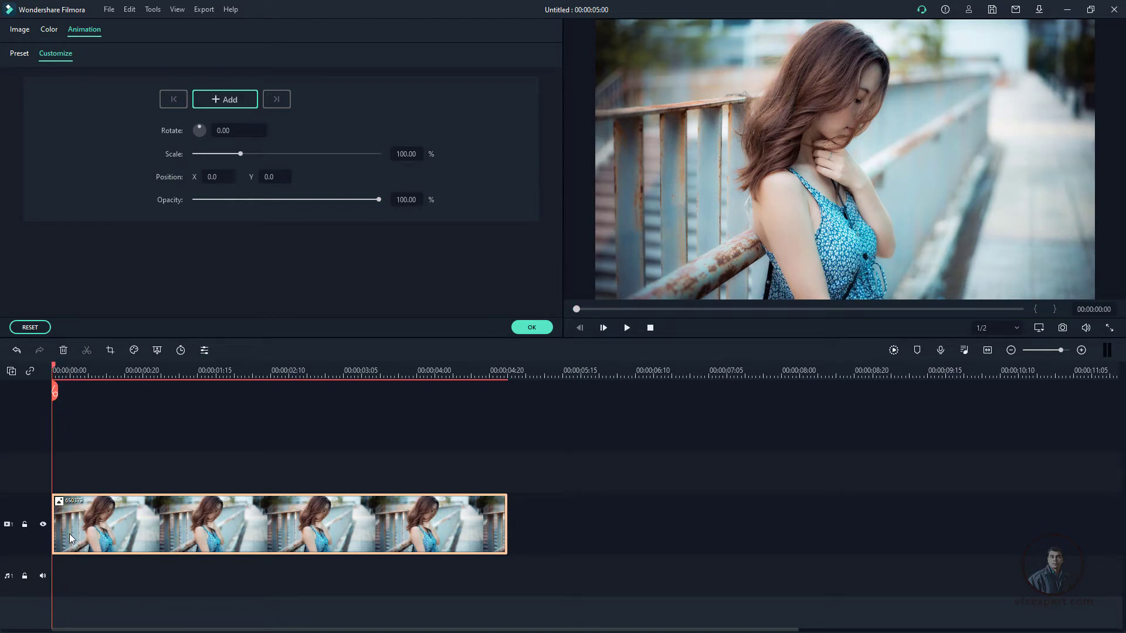
click(232, 101)
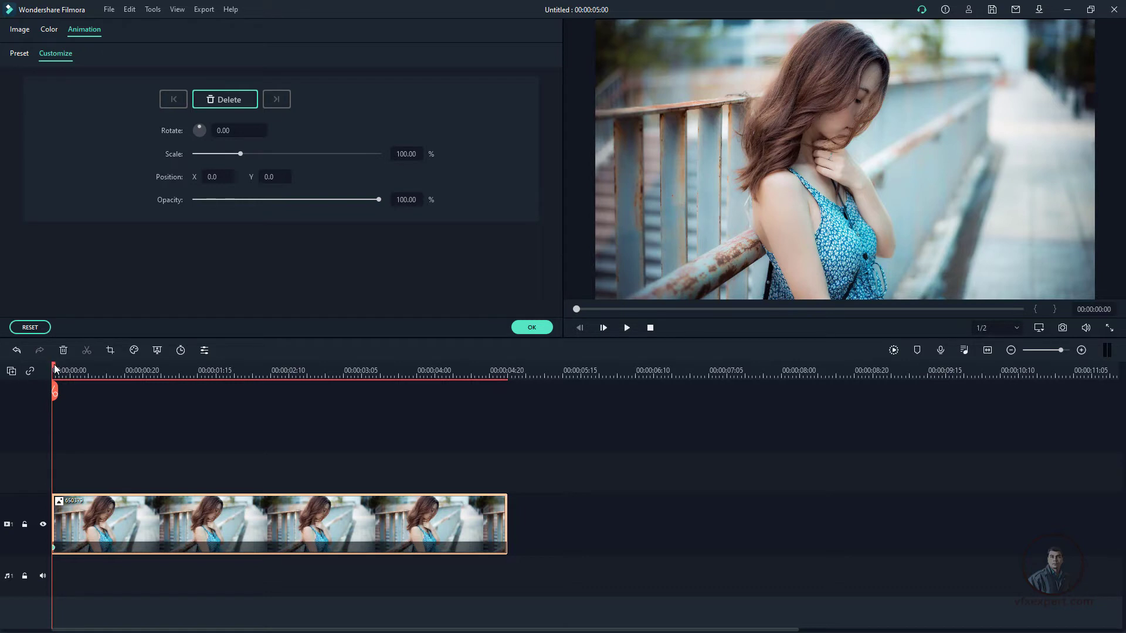
drag(56, 369, 106, 368)
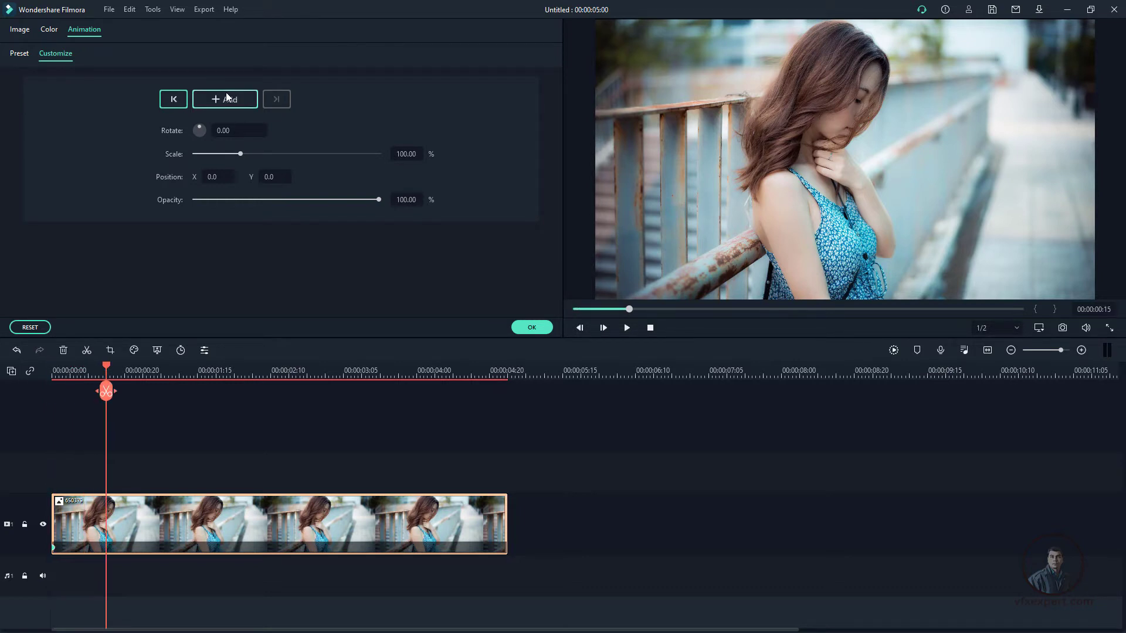
click(226, 100)
drag(243, 155, 220, 151)
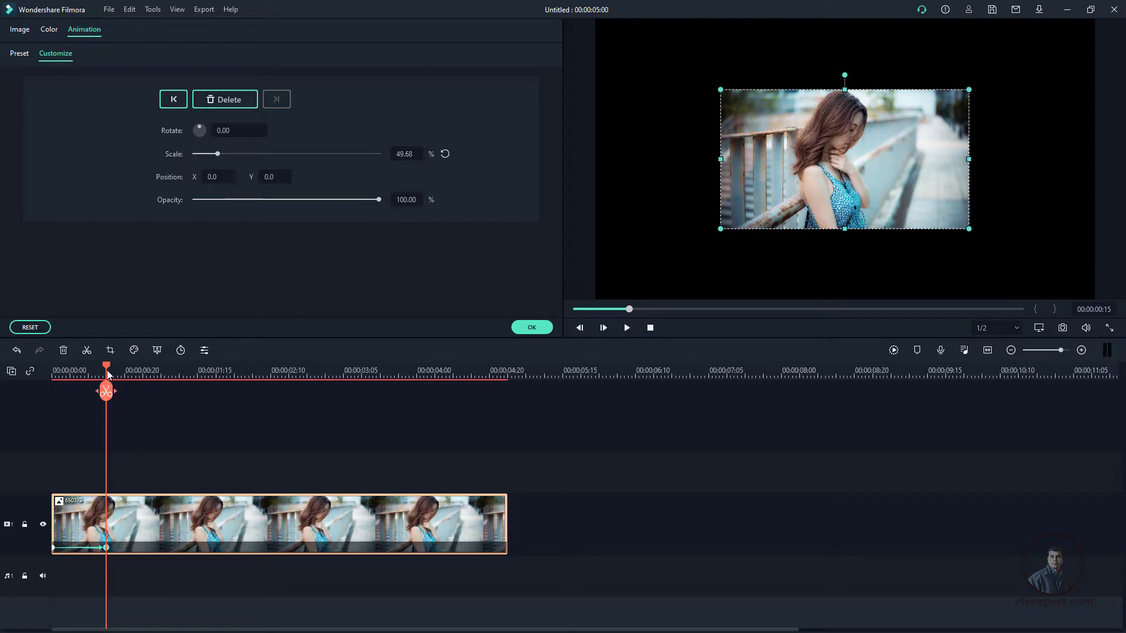
Play the zoom-out animation from the start and step back and forth between its two keyframes
drag(109, 365, 30, 375)
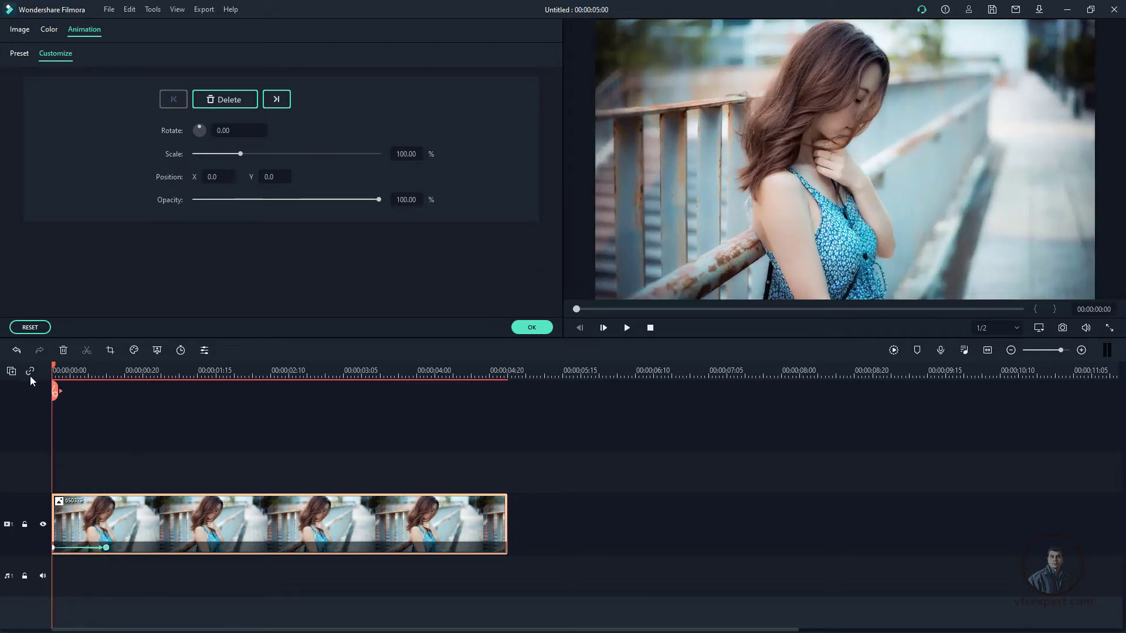
click(625, 327)
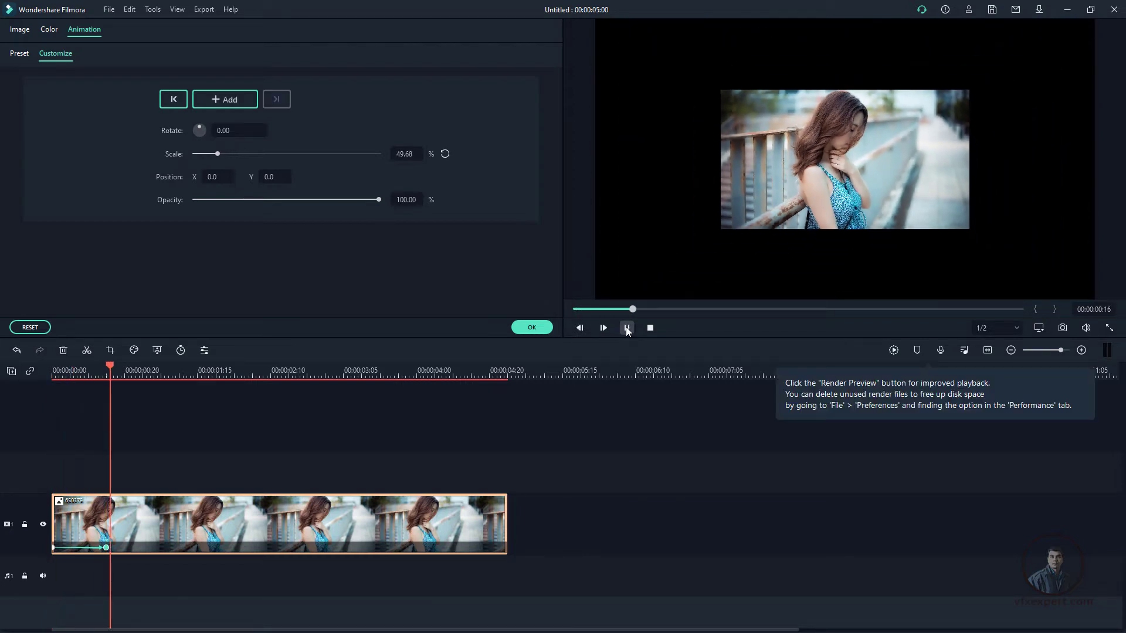
click(626, 327)
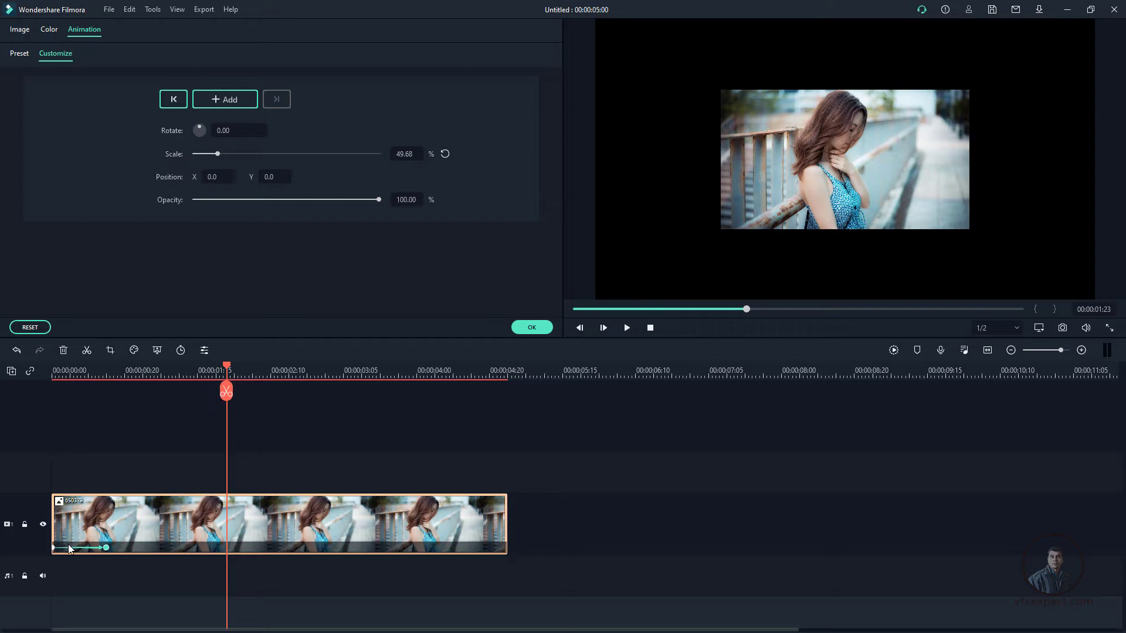
click(175, 101)
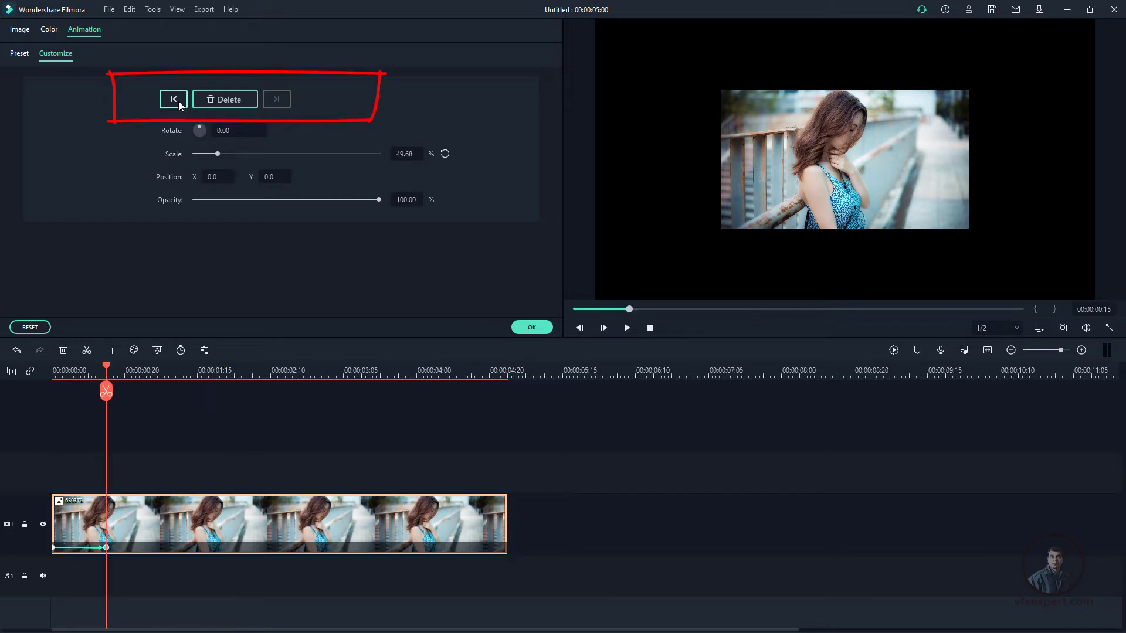
click(179, 101)
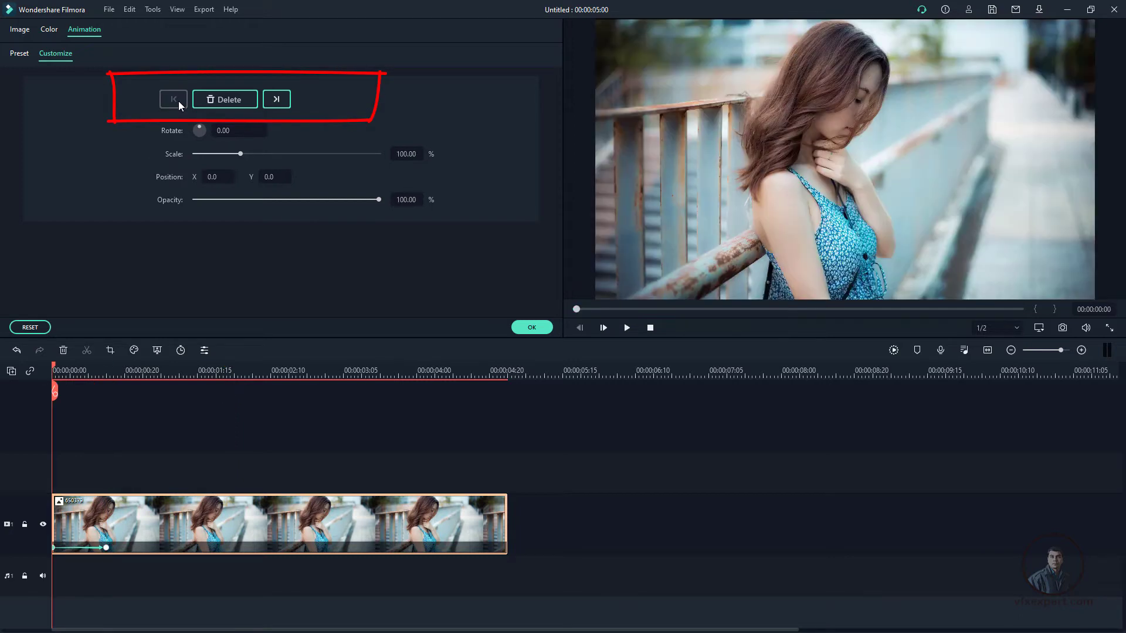
click(276, 99)
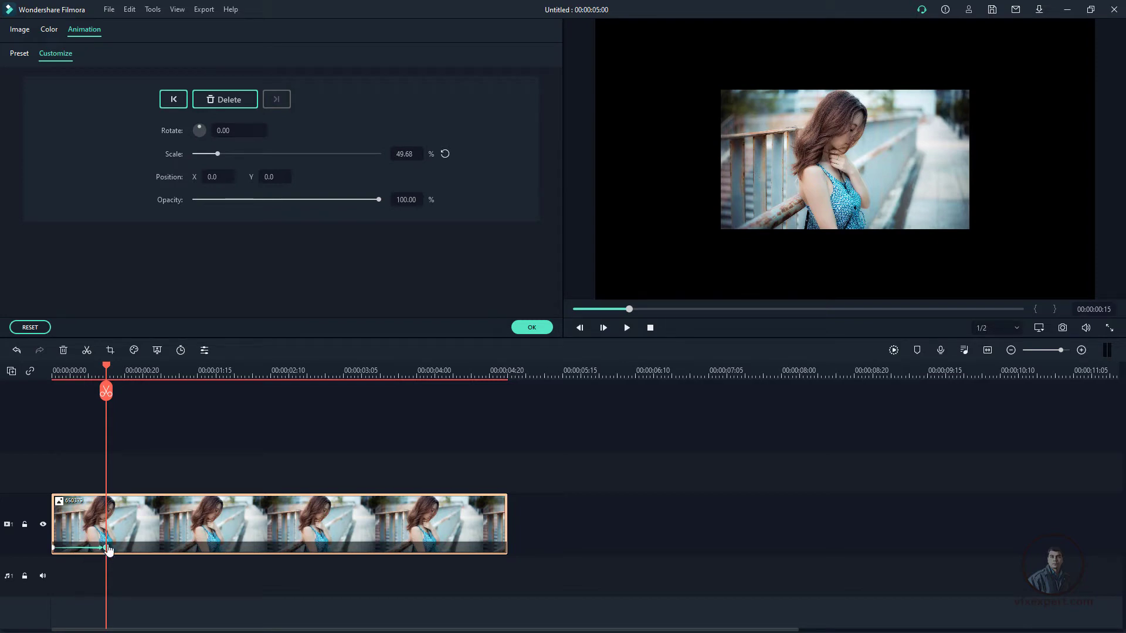
Slow the zoom-out by moving its end keyframe to about 00:00:01:09, and play the clip from the start
drag(106, 551, 176, 551)
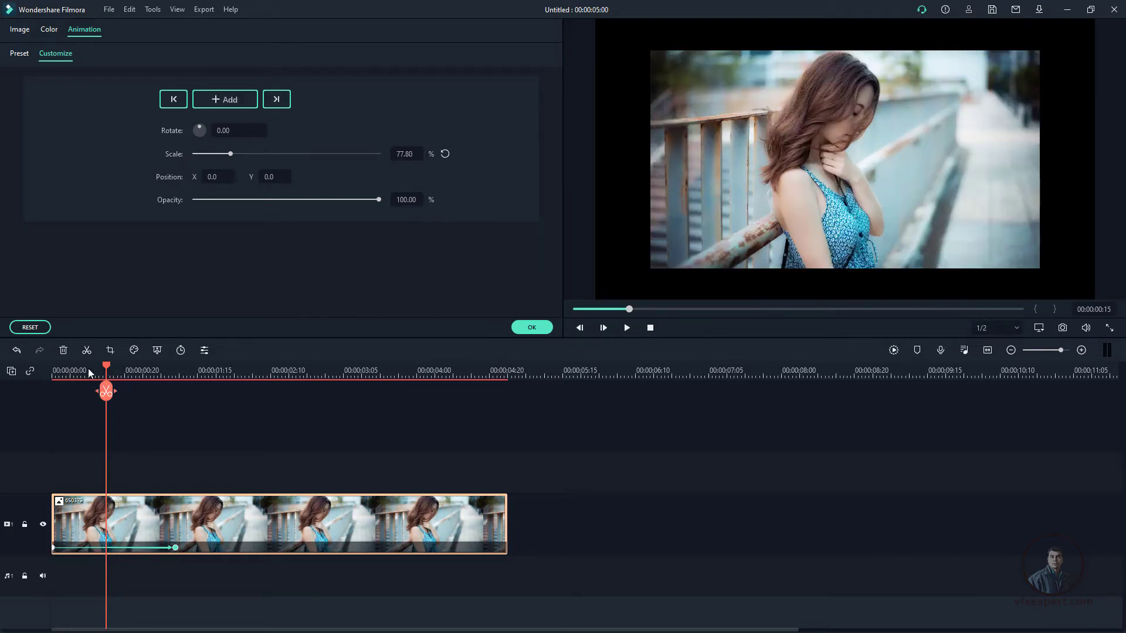
drag(107, 371, 47, 377)
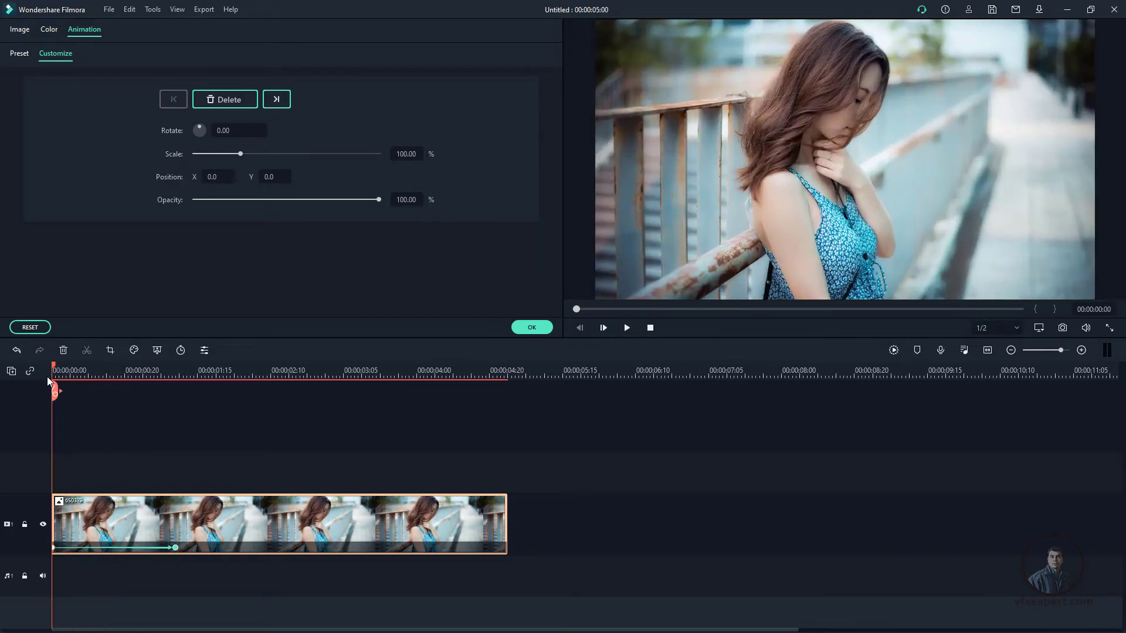
click(627, 329)
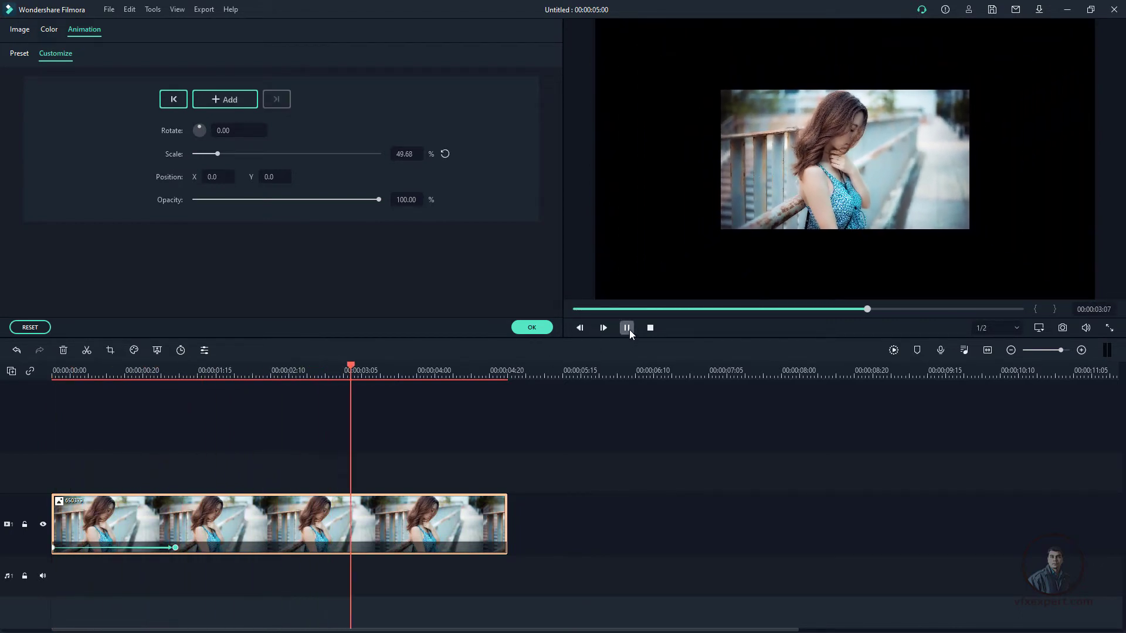
click(628, 329)
Add a keyframe at 00:00:02:17 that holds the clip at its reduced scale
drag(358, 366, 273, 437)
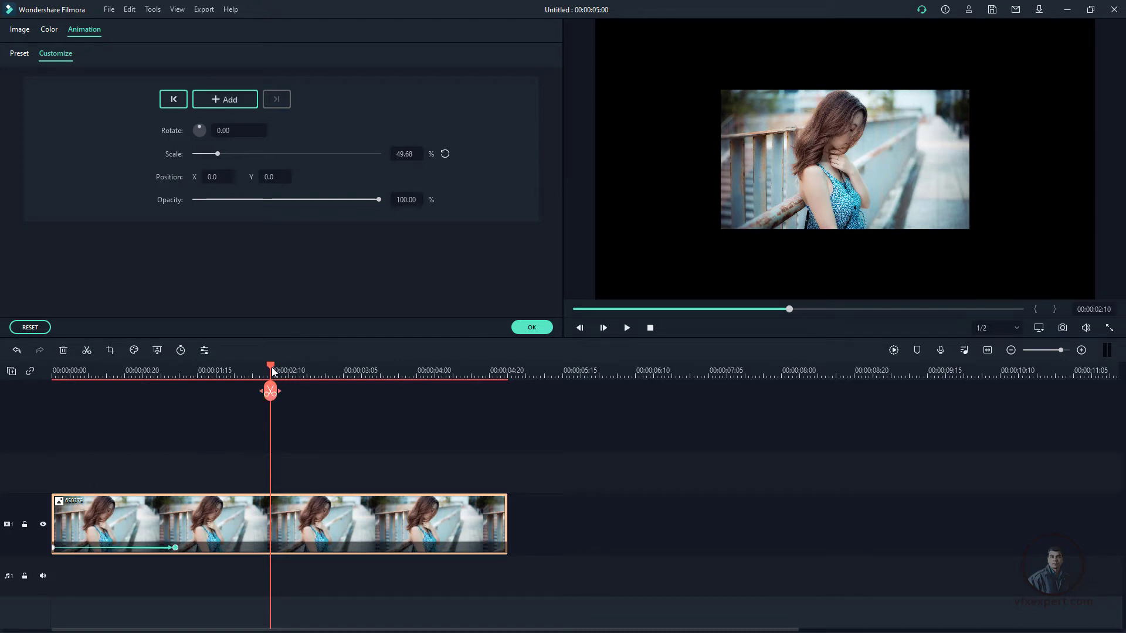
drag(272, 366, 296, 372)
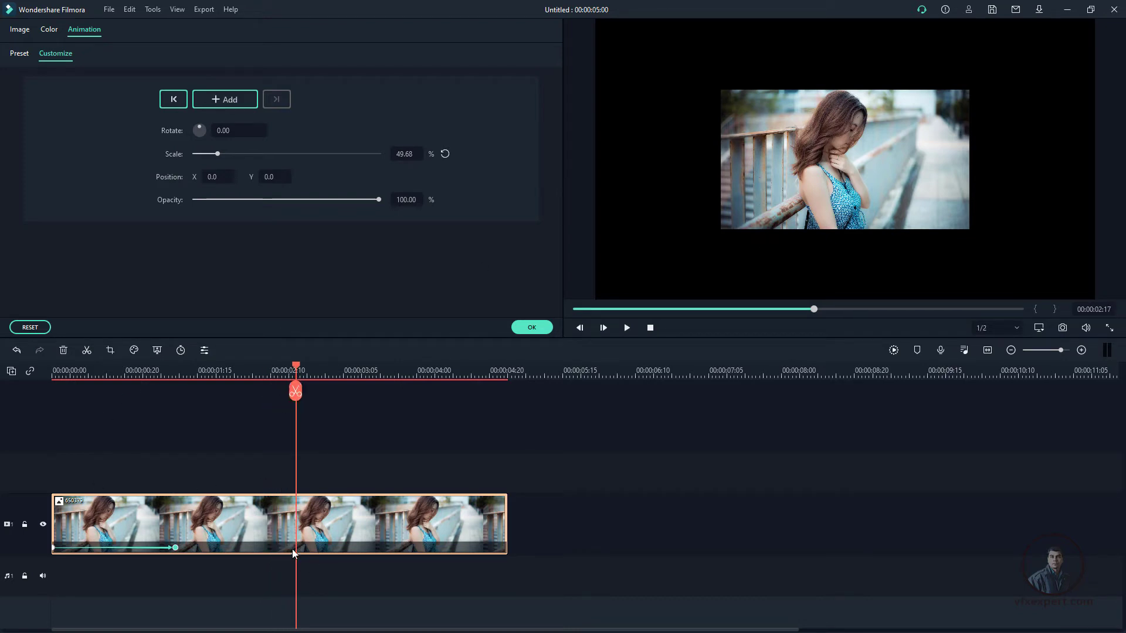
click(237, 98)
Create a keyframe at 00:00:03:16 with the clip's scale set to 100%
drag(298, 366, 384, 380)
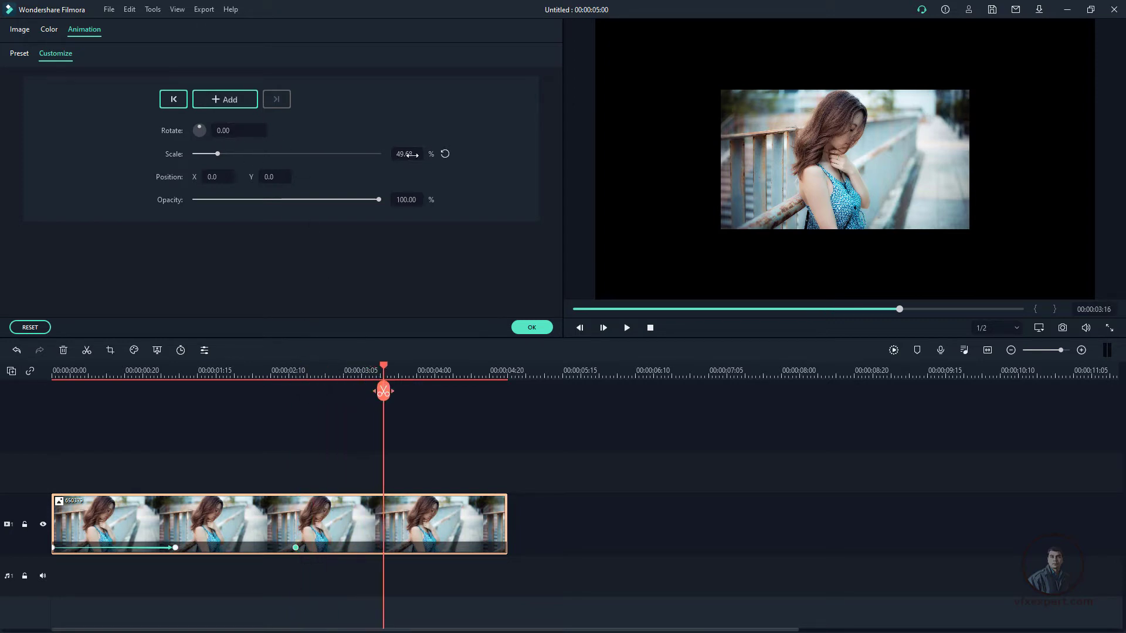
double_click(406, 153)
text(100)
key(Return)
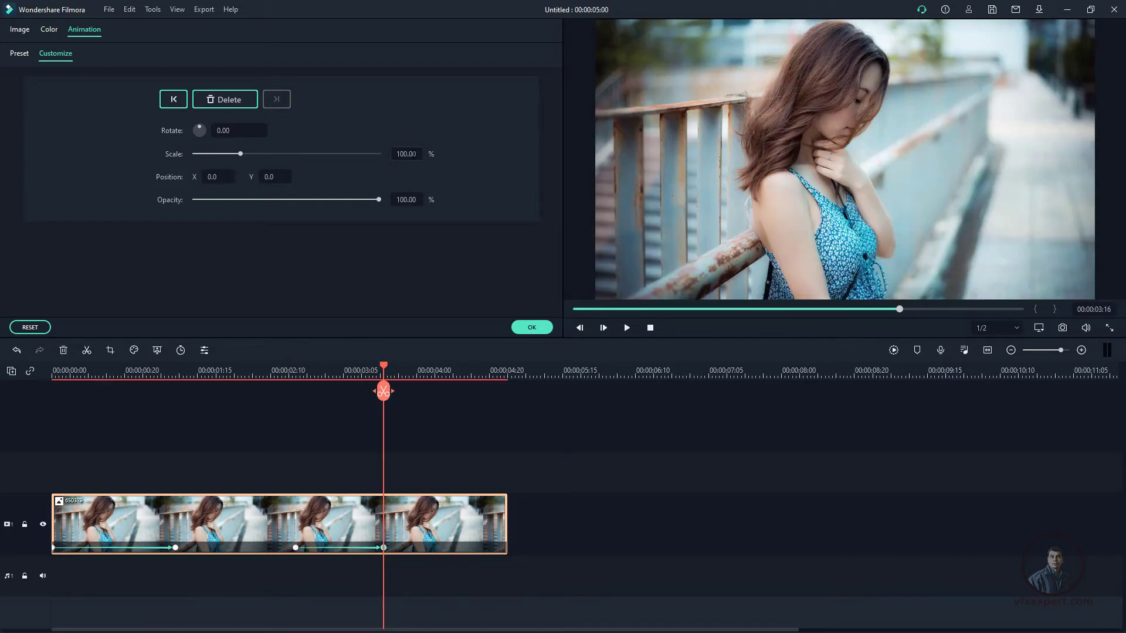
Play the complete zoom-out and zoom-in animation from the beginning of the clip
drag(382, 368, 0, 415)
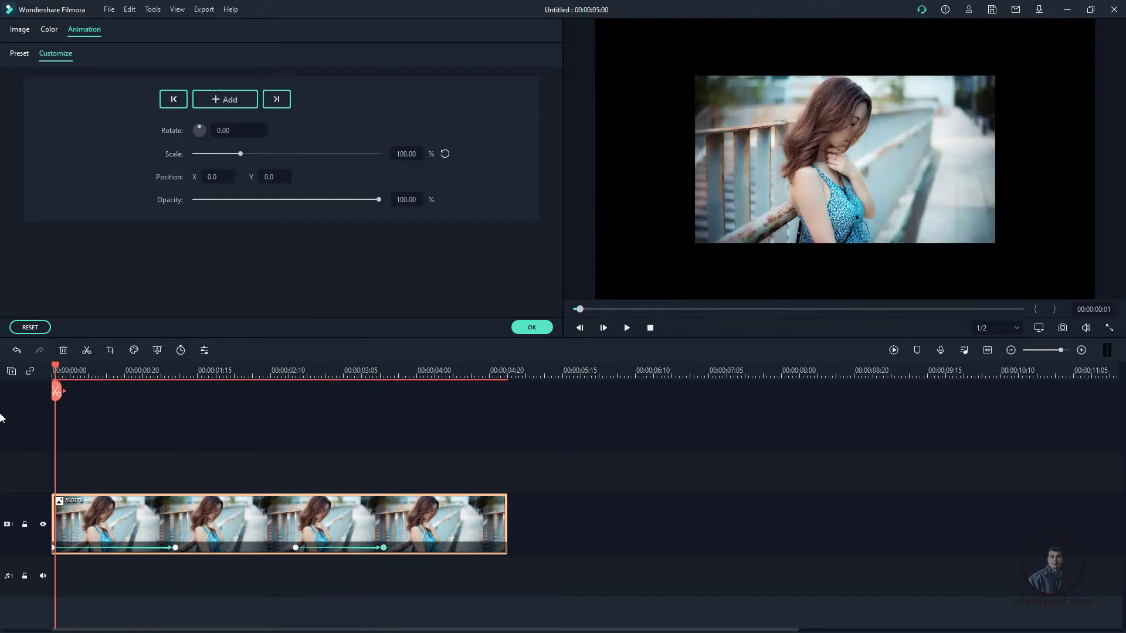
click(627, 328)
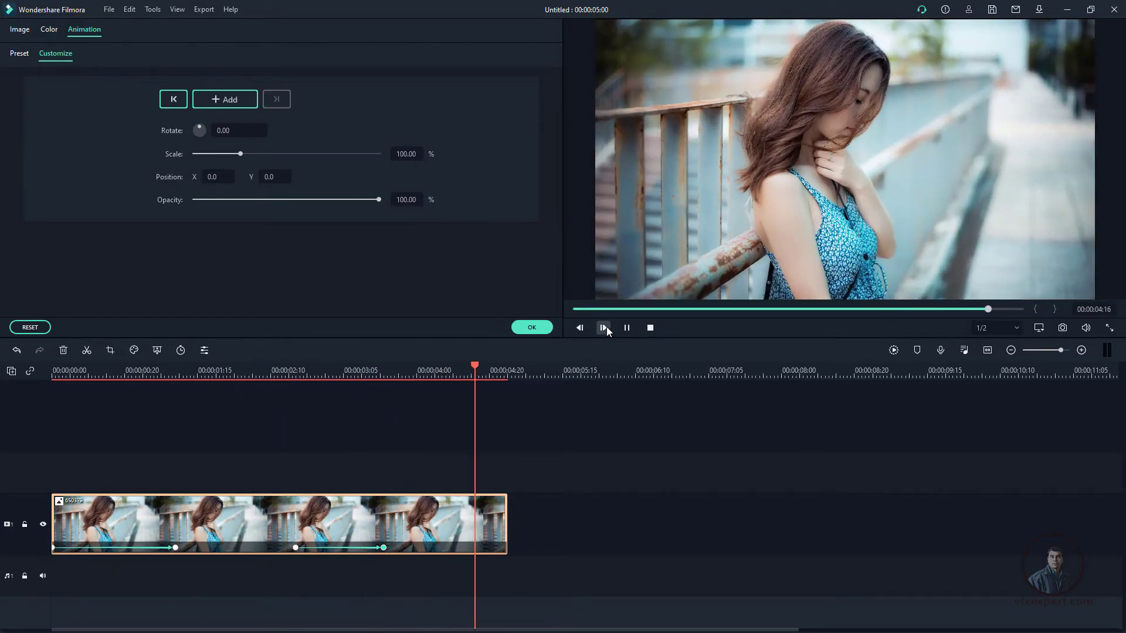
click(420, 462)
scroll(571, 476, down, 1)
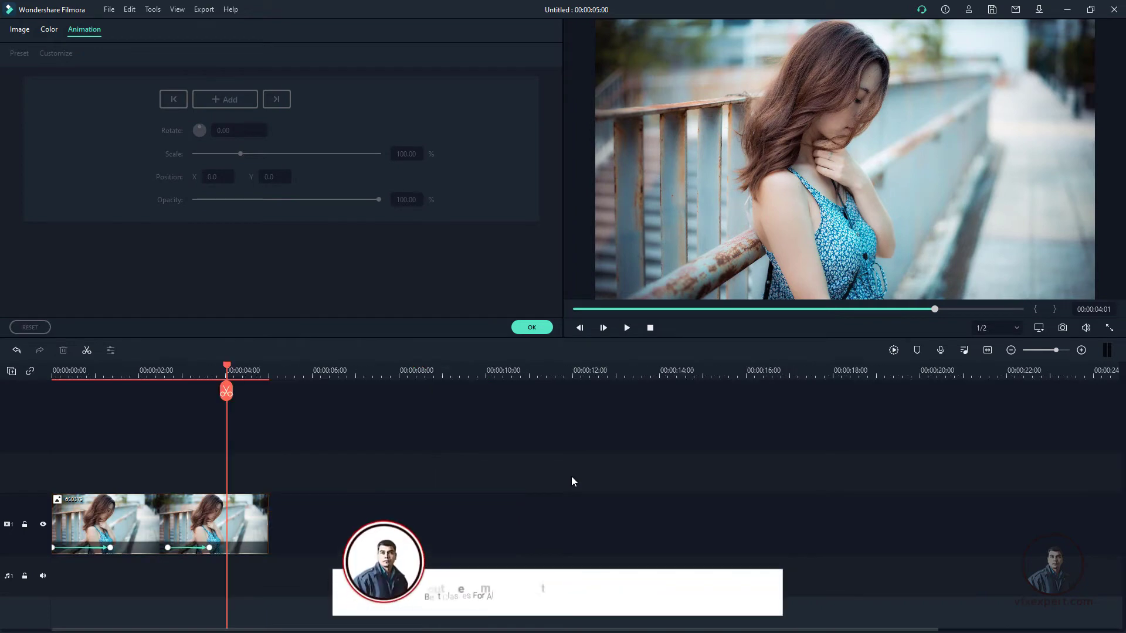
scroll(571, 476, up, 1)
scroll(571, 476, down, 1)
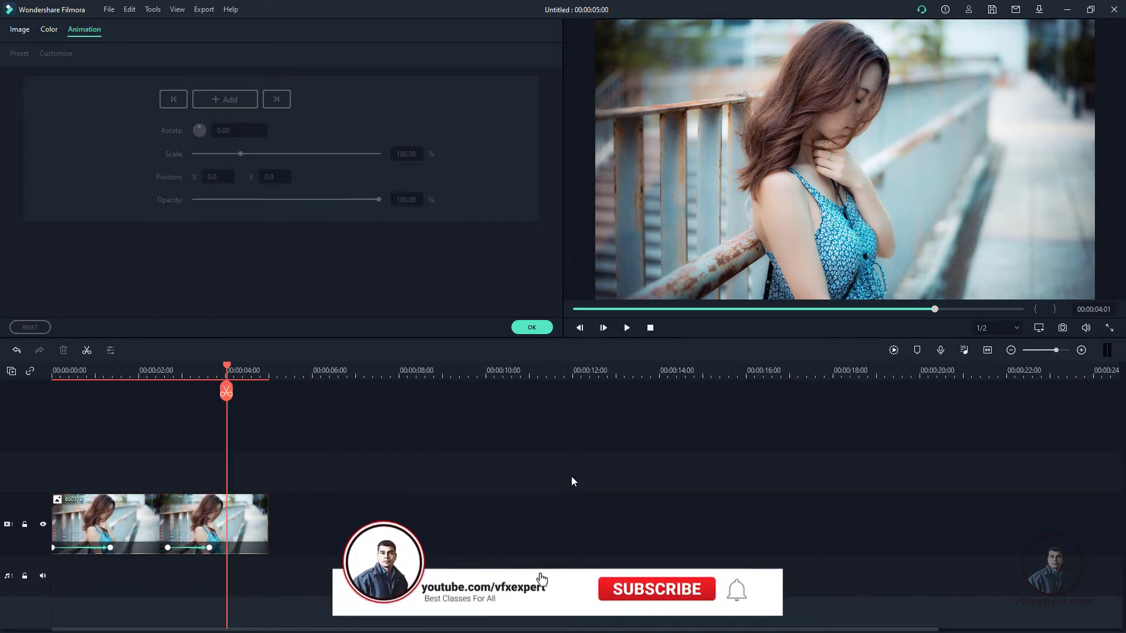
scroll(571, 476, up, 2)
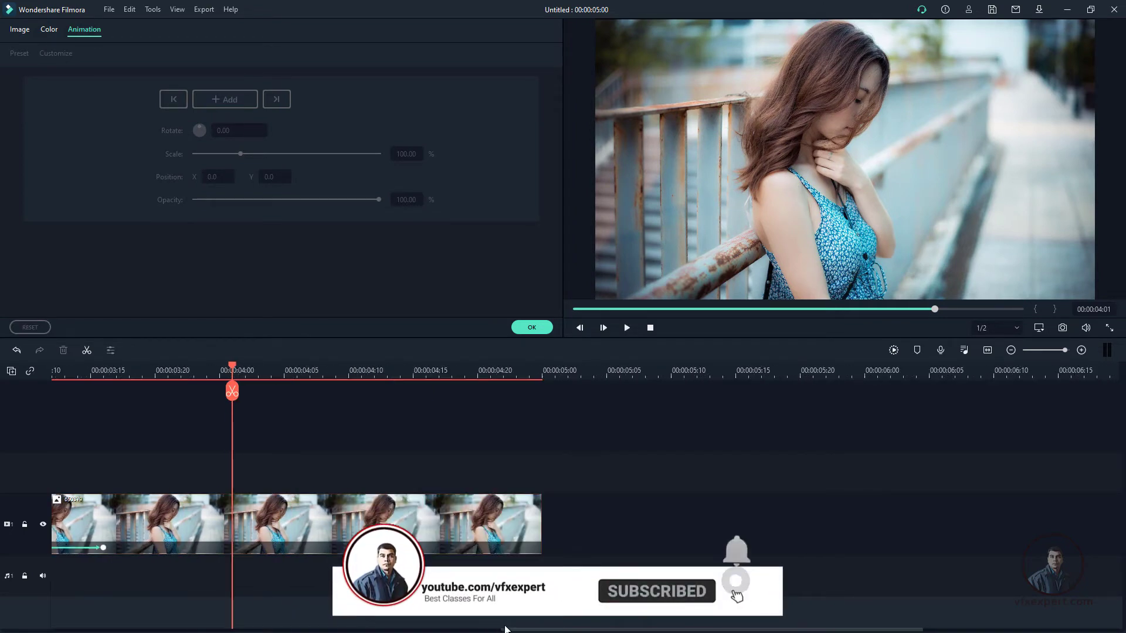
drag(506, 630, 562, 629)
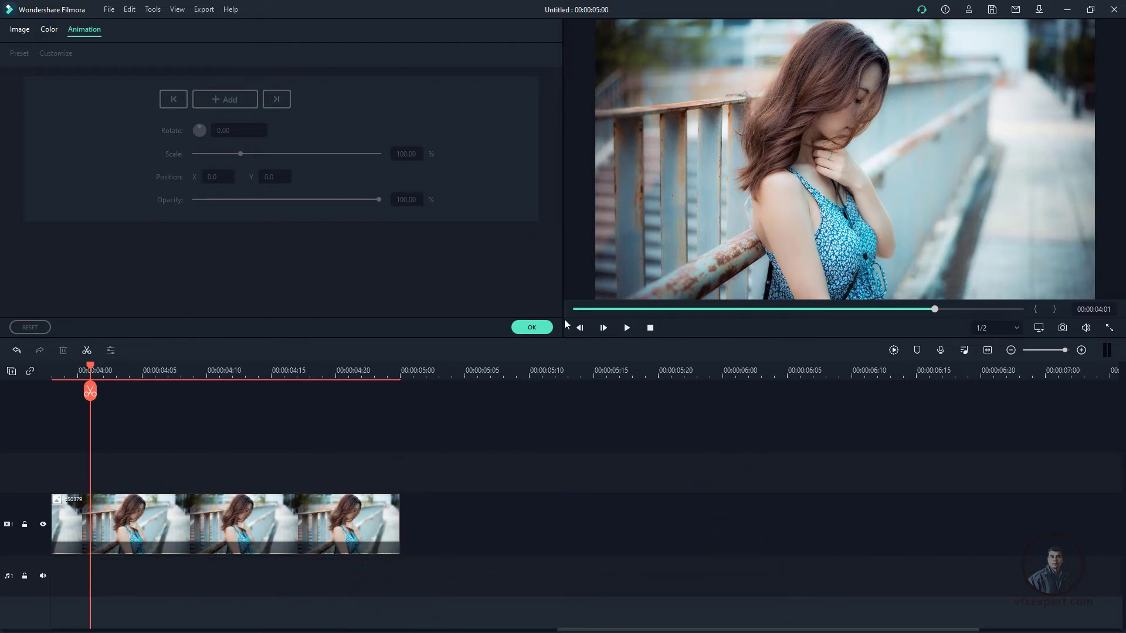
Close the first clip's settings and place image 610473 on the video track, a short gap after the first clip
click(531, 327)
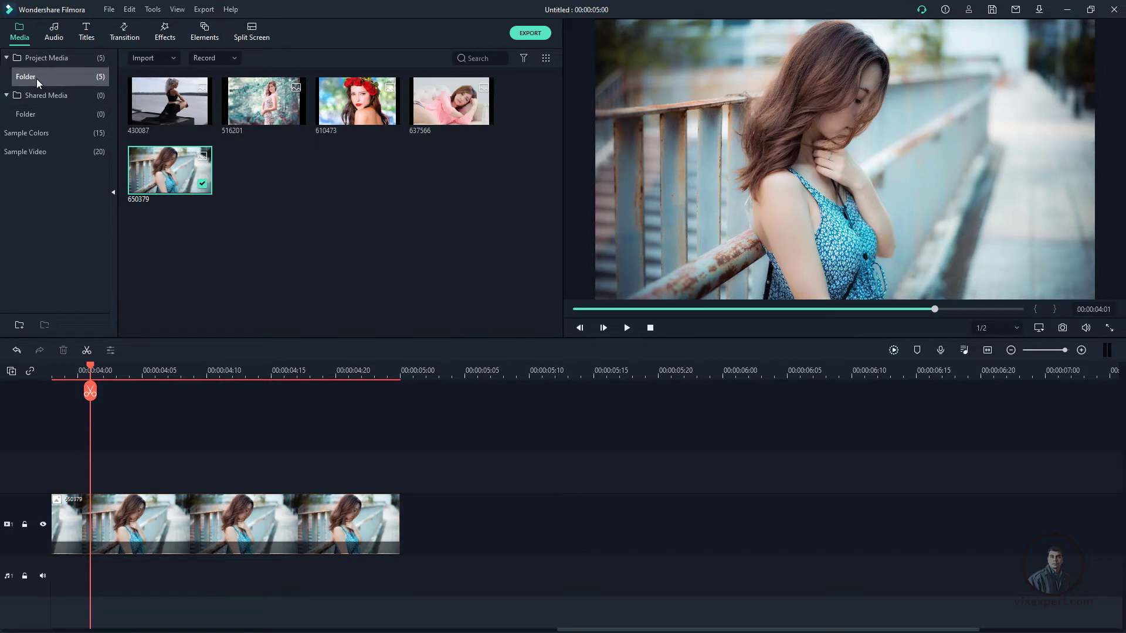
drag(364, 134, 458, 524)
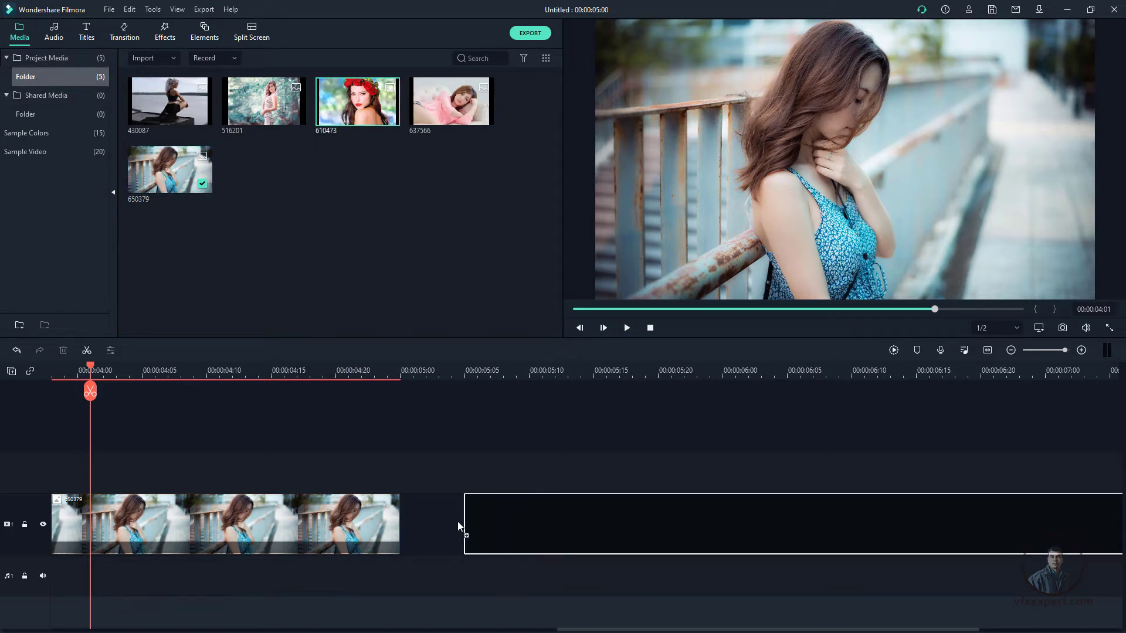
drag(569, 377, 337, 378)
click(335, 378)
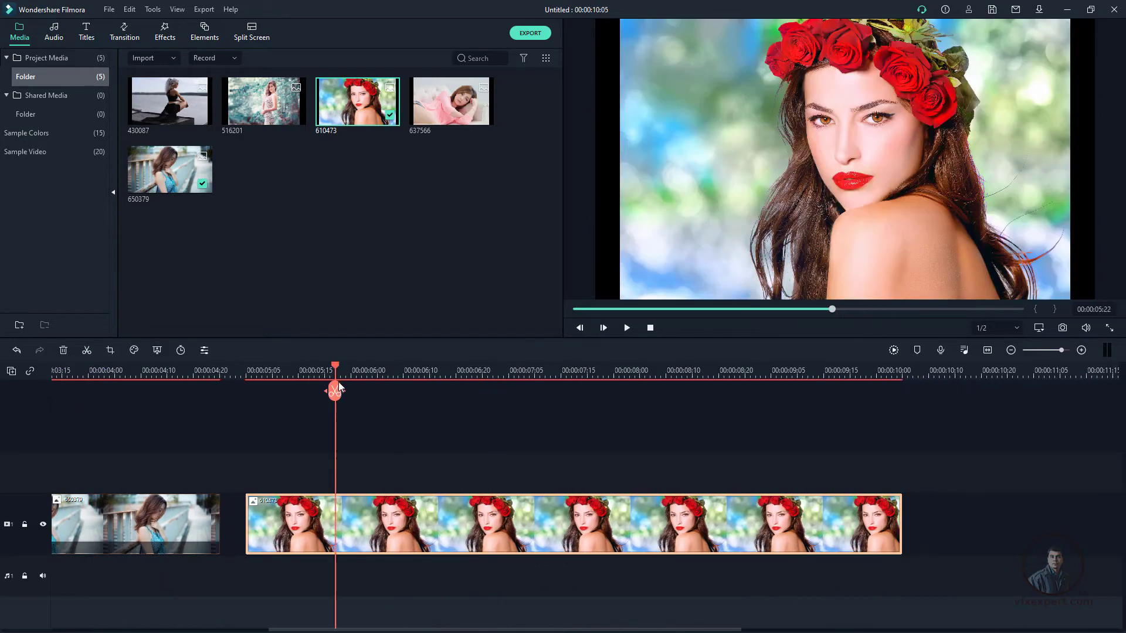
Add a custom animation keyframe at the very start of clip 610473 with the scale set to 0%
double_click(402, 537)
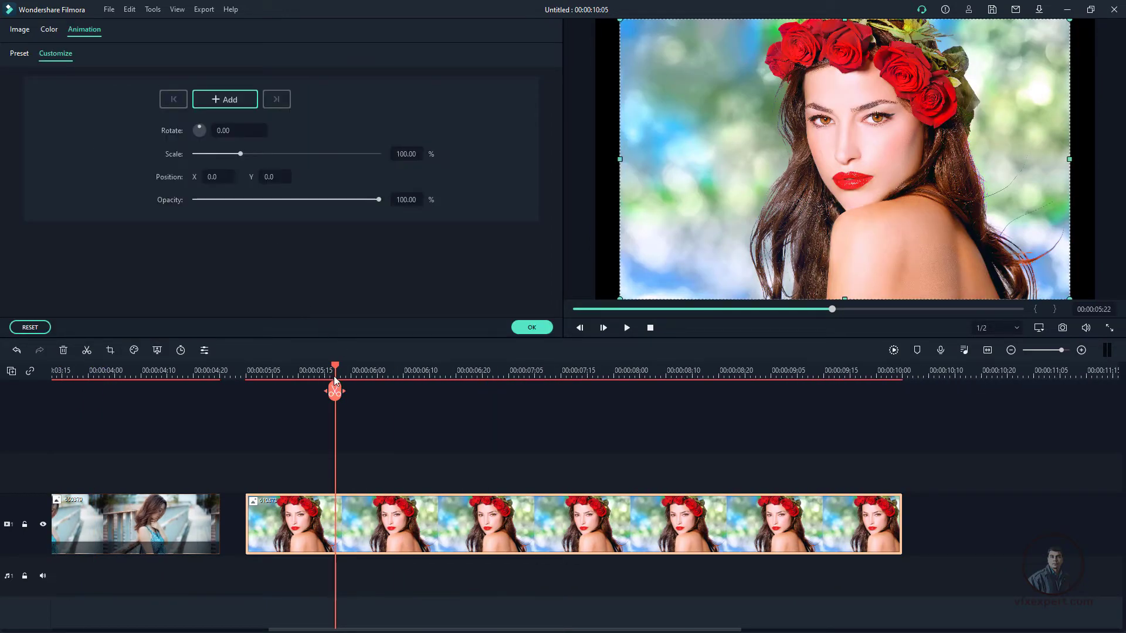
drag(336, 365, 251, 396)
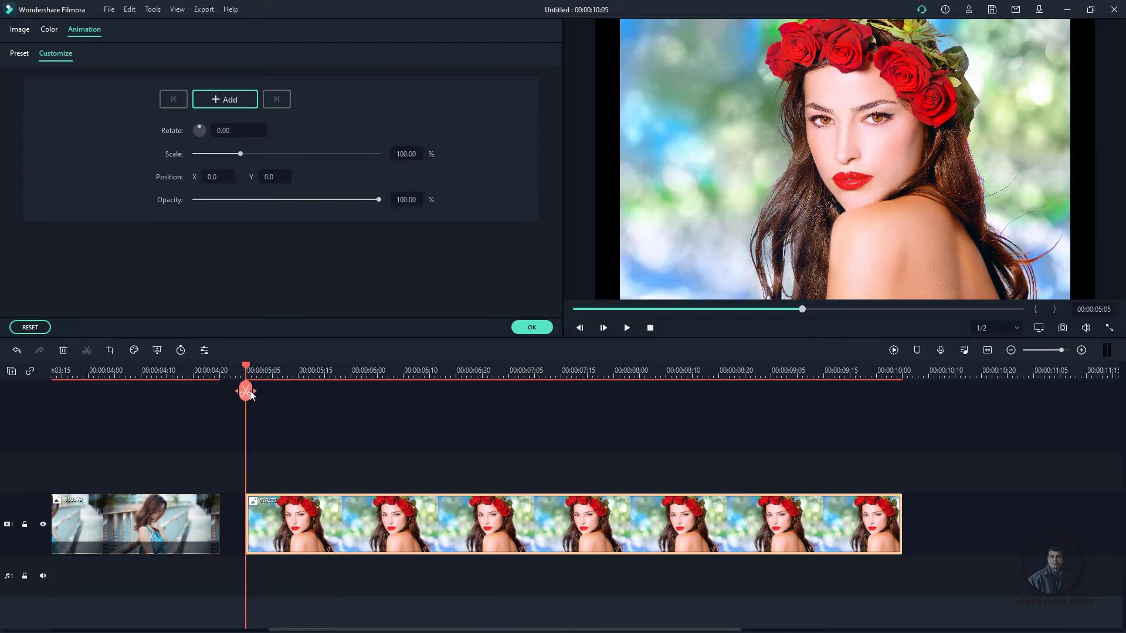
click(216, 106)
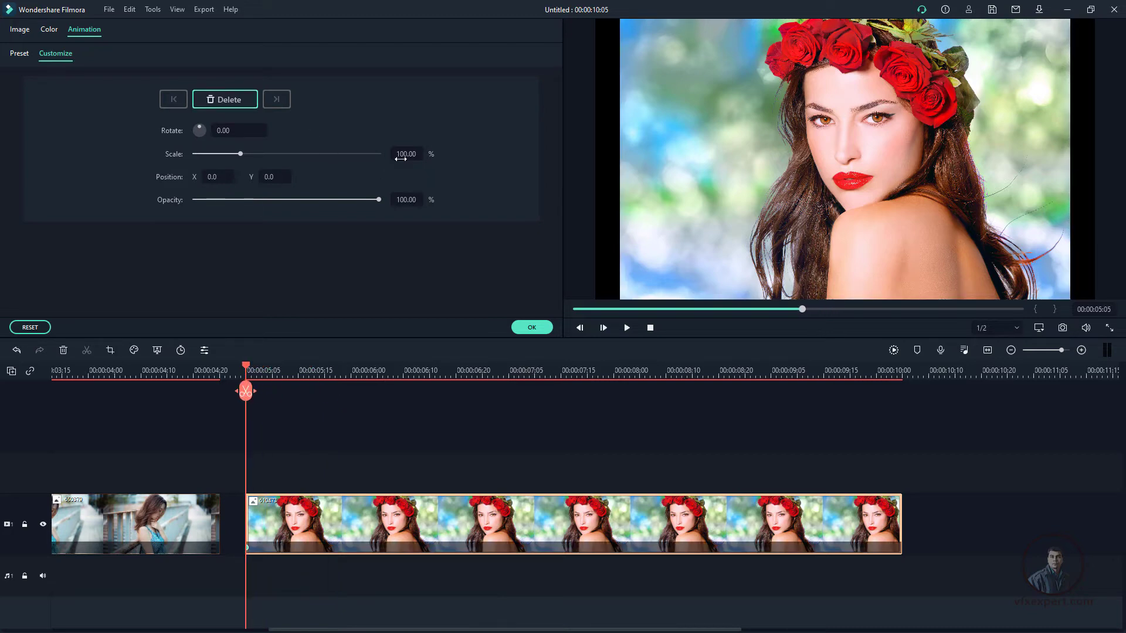
click(401, 156)
text(0)
key(Return)
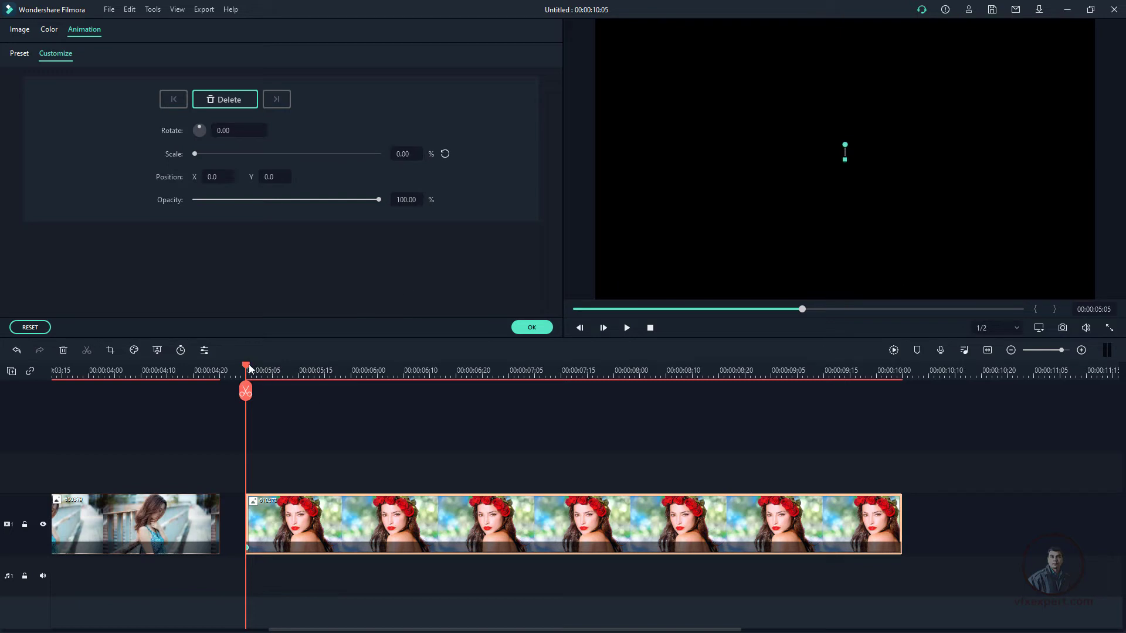
Create a keyframe at 00:00:05:18 with the scale set to 50% and the rotation set to 360
drag(249, 368, 314, 377)
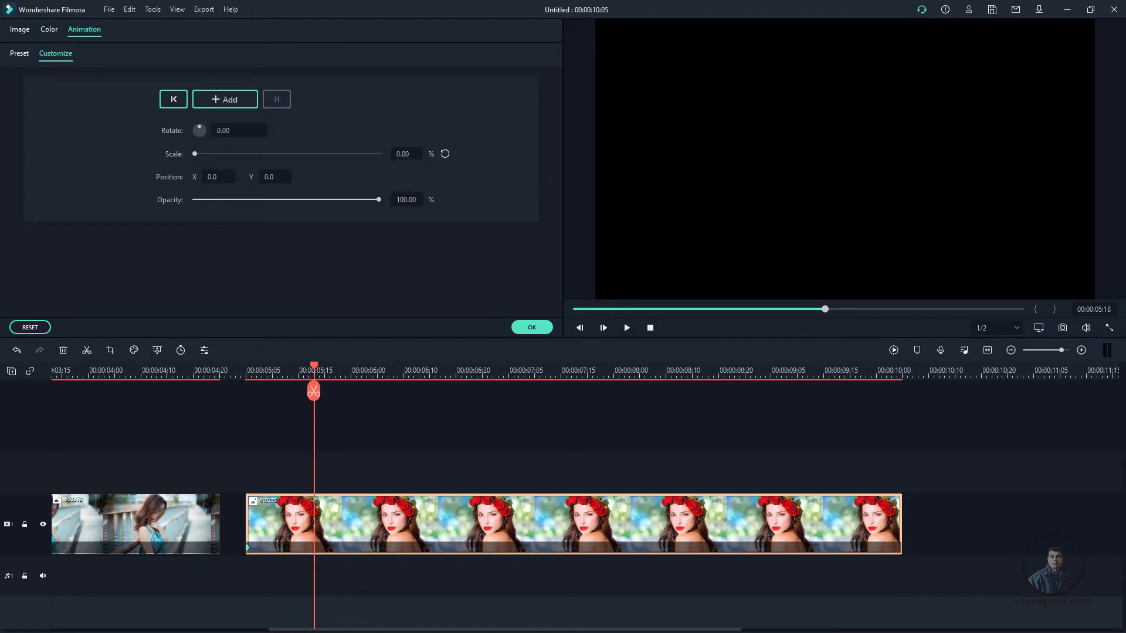
click(406, 156)
text(50)
key(Return)
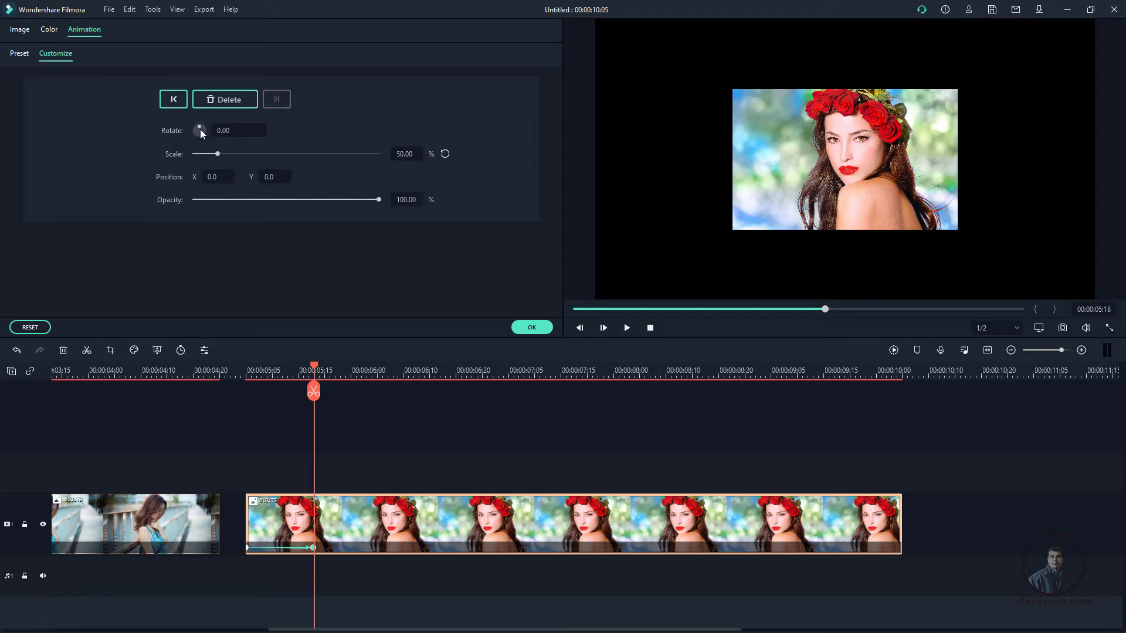
click(231, 131)
text(360)
key(Return)
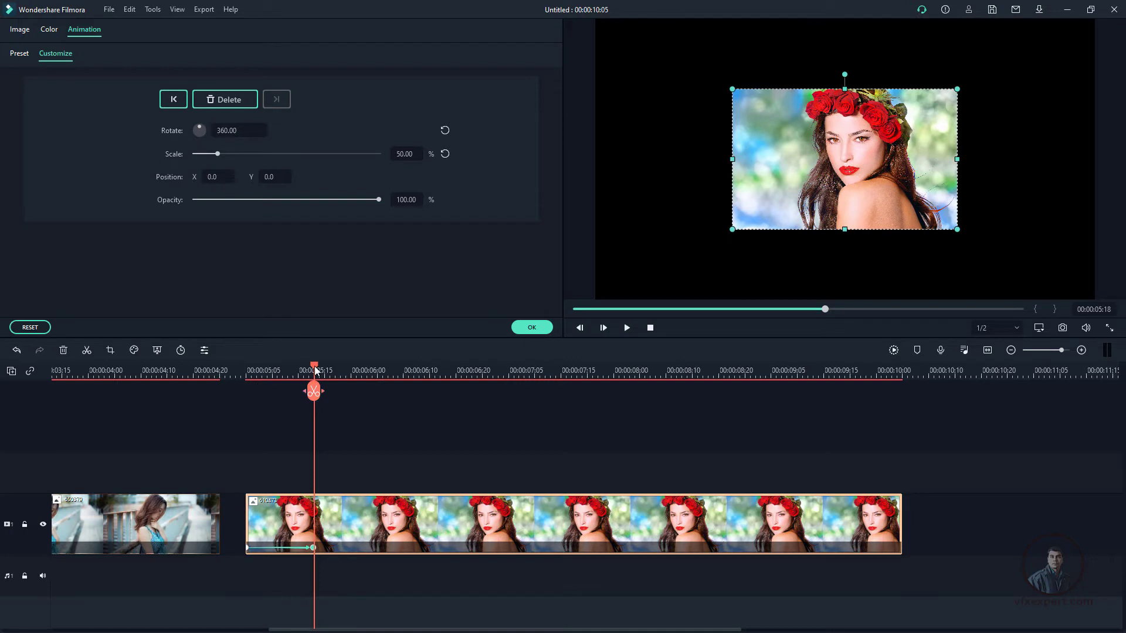
Play the spinning zoom-in from the start of clip 610473
drag(316, 368, 249, 392)
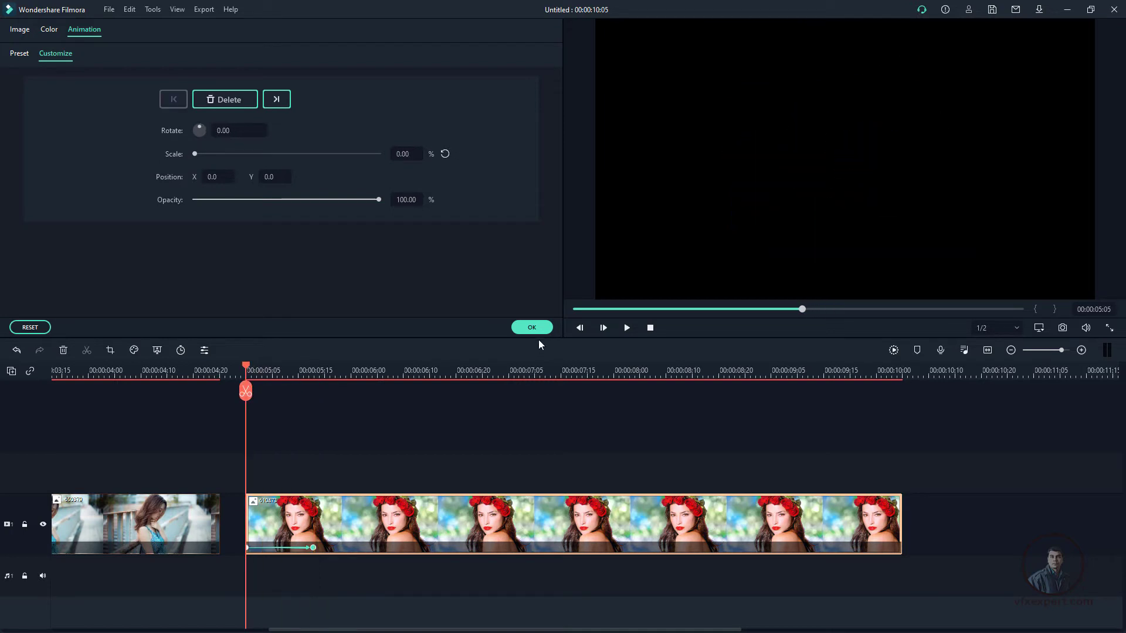
click(627, 329)
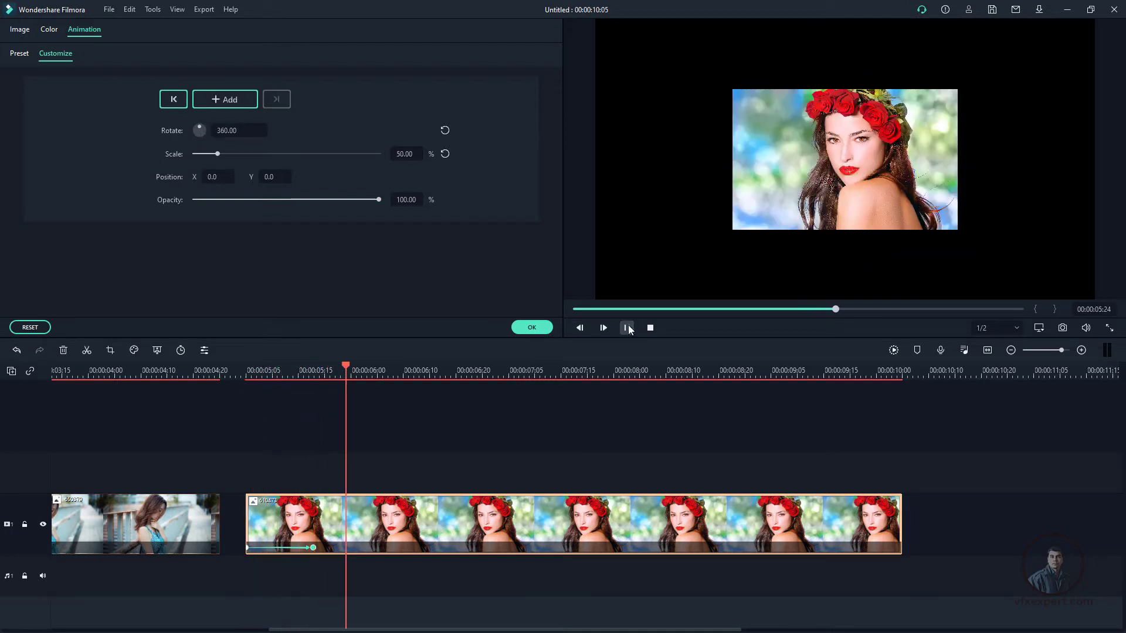
Slow the spin by moving its end keyframe to about 00:00:06:14, and replay the clip from its start
drag(314, 553, 419, 554)
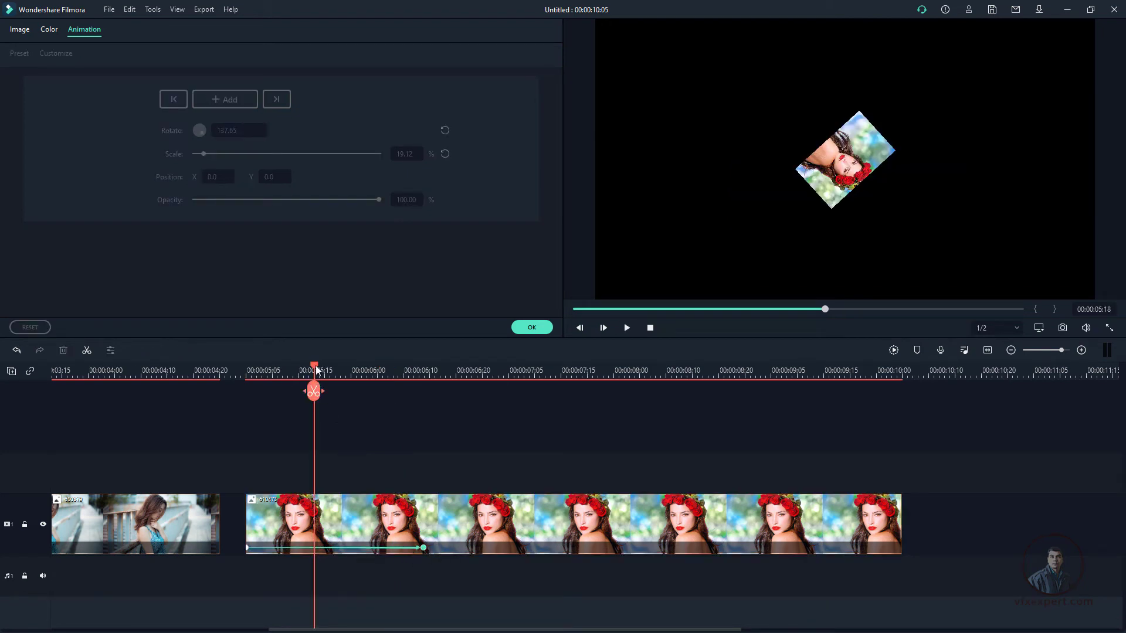
drag(316, 369, 251, 397)
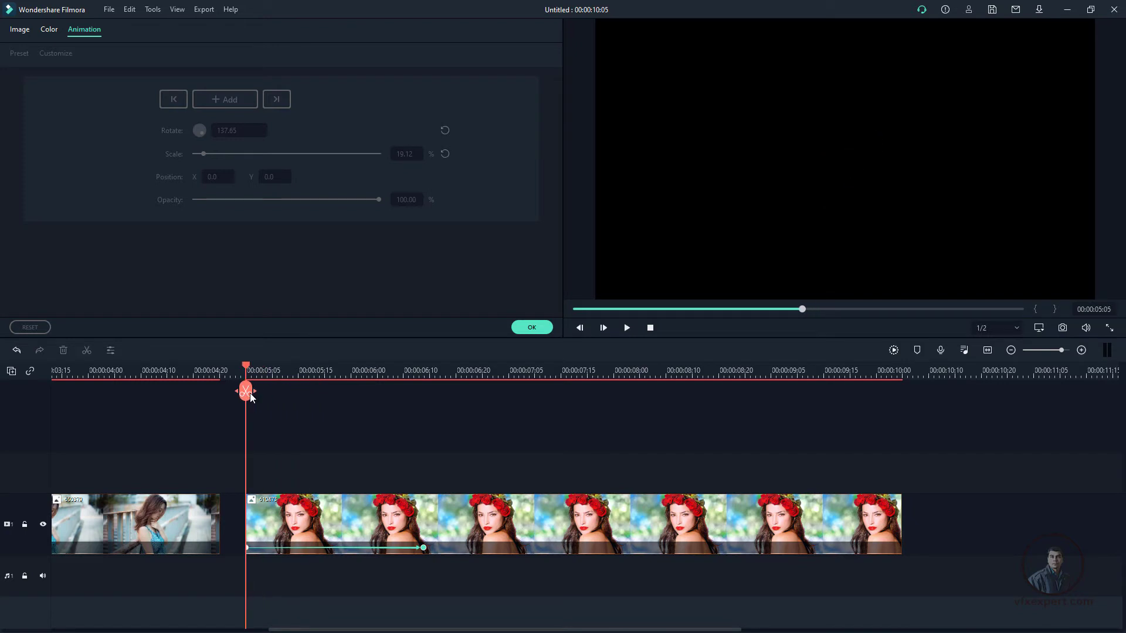
click(627, 329)
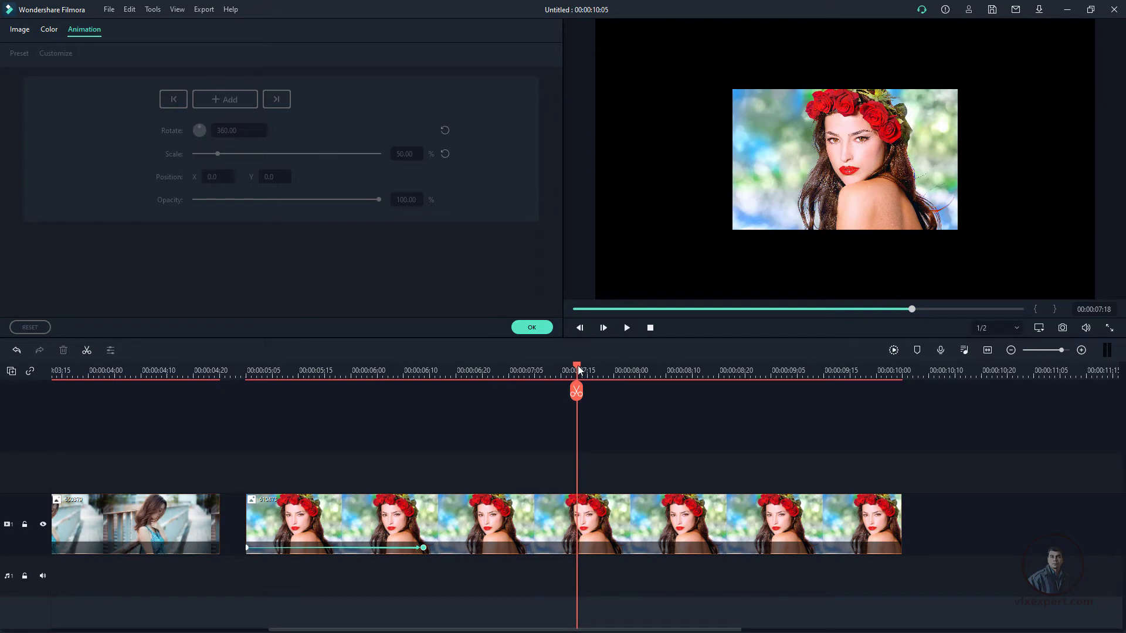
Add a keyframe at 00:00:07:21 on clip 610473 that holds its 50% scale and 360 rotation
drag(578, 369, 592, 381)
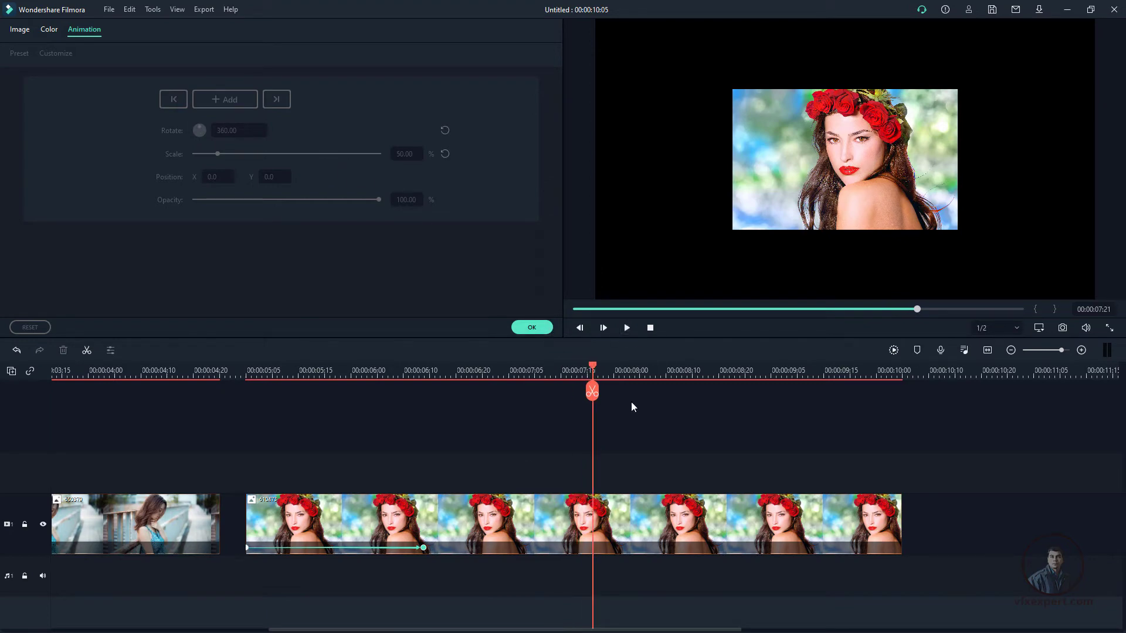
click(562, 528)
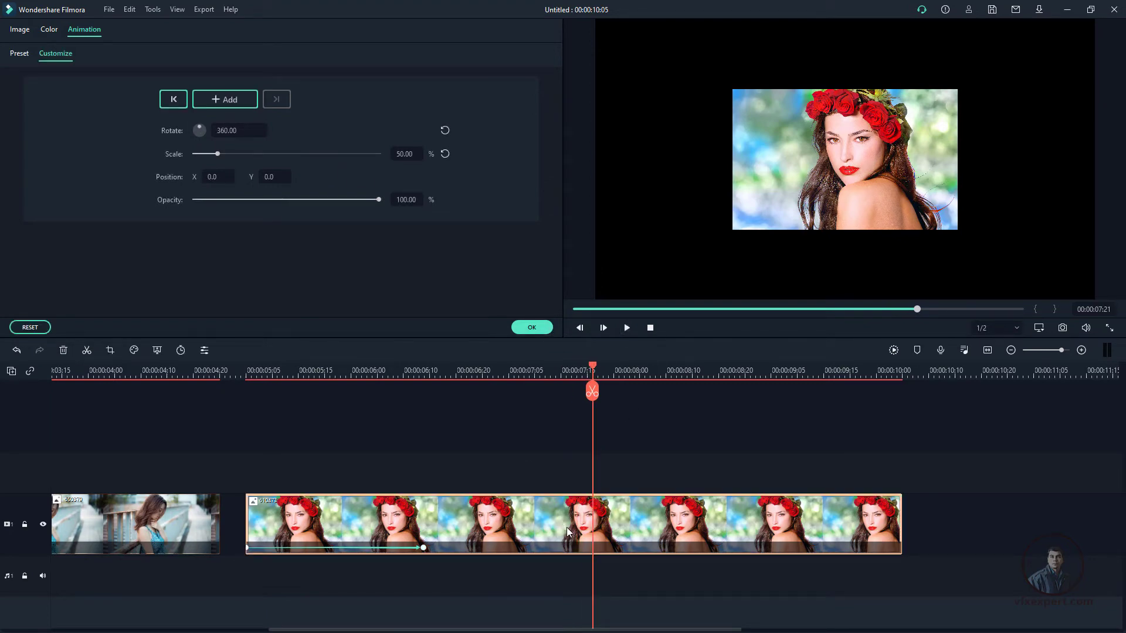
click(227, 103)
Create a keyframe at 00:00:08:23 with the scale at about 112% and the opacity lowered to about 2%
drag(593, 374, 739, 399)
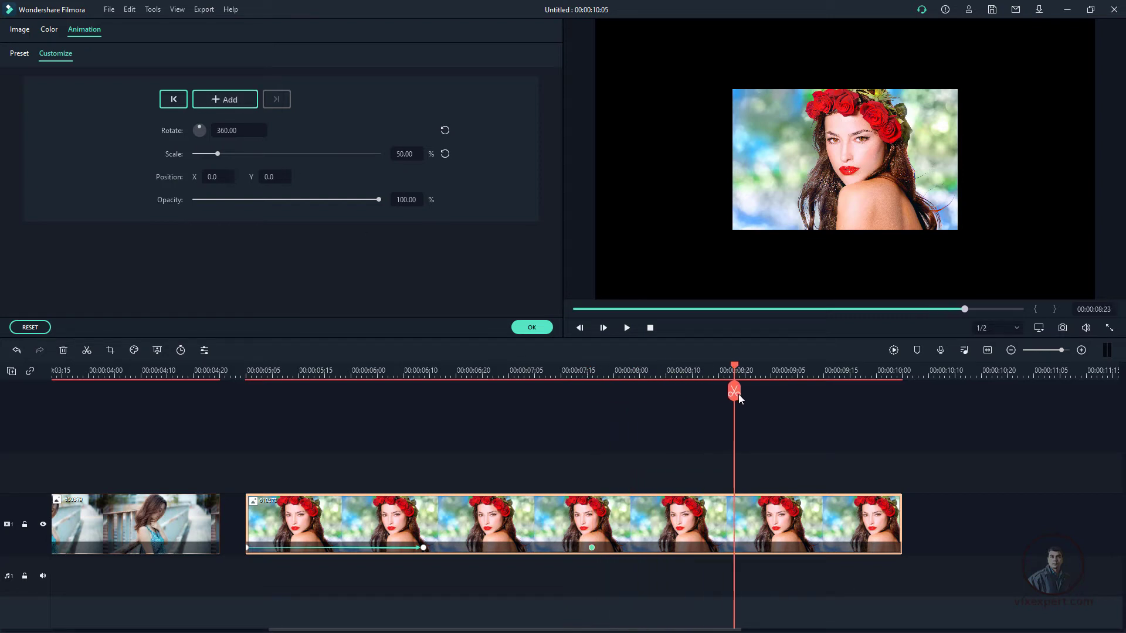
drag(217, 155, 246, 160)
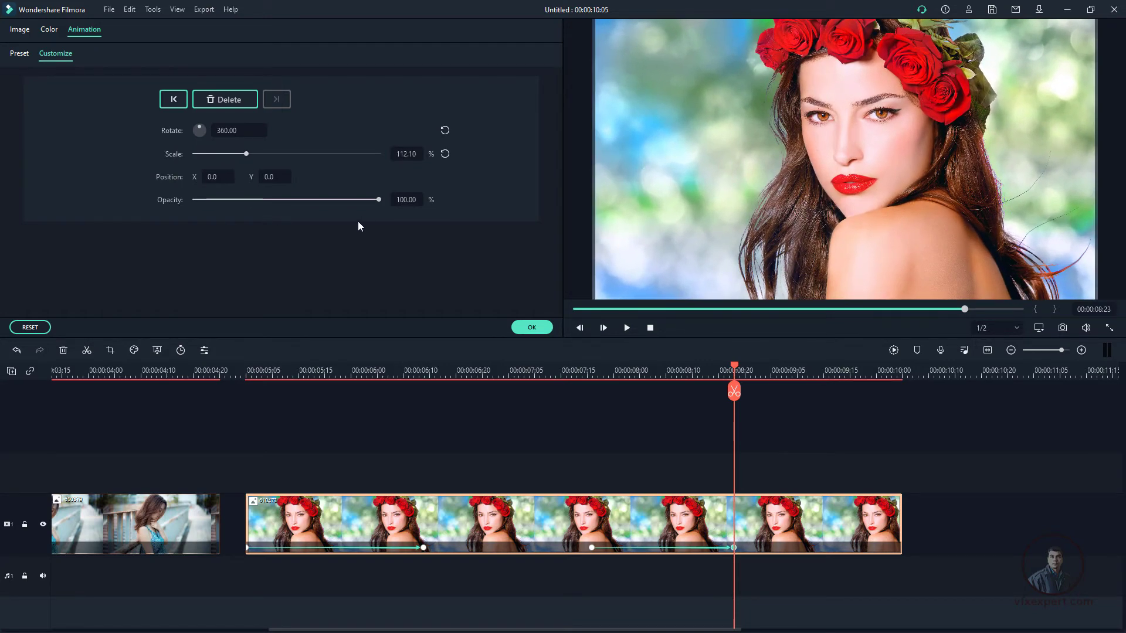
drag(379, 201, 234, 198)
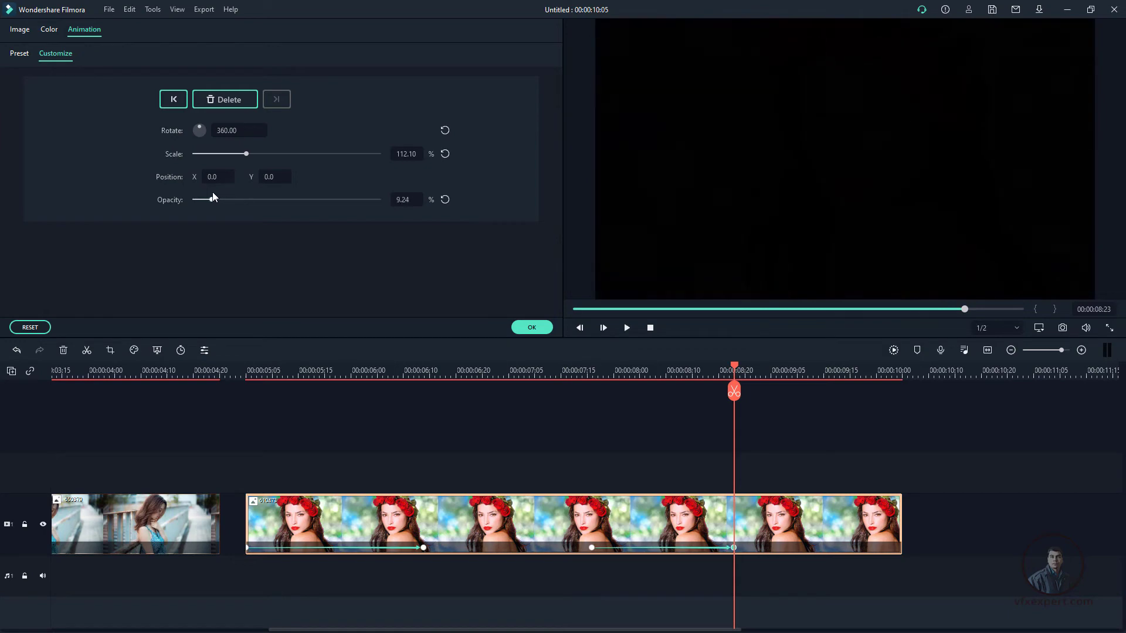
Play the full spin-in and fade-out animation from the start of clip 610473, and pause it after the last keyframe
drag(734, 368, 251, 431)
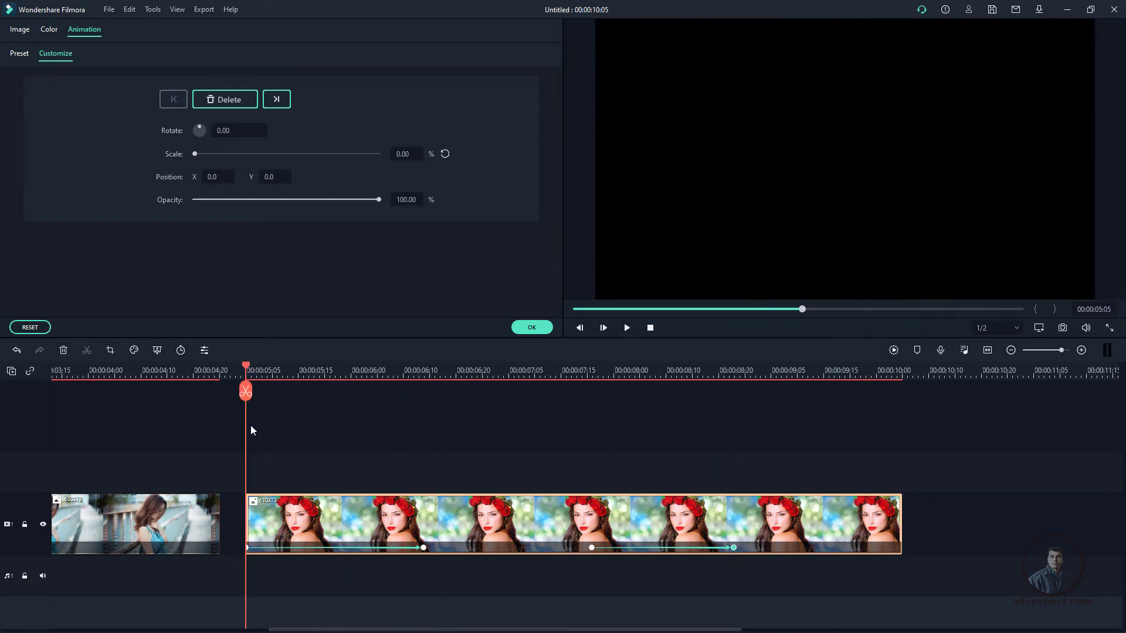
click(628, 328)
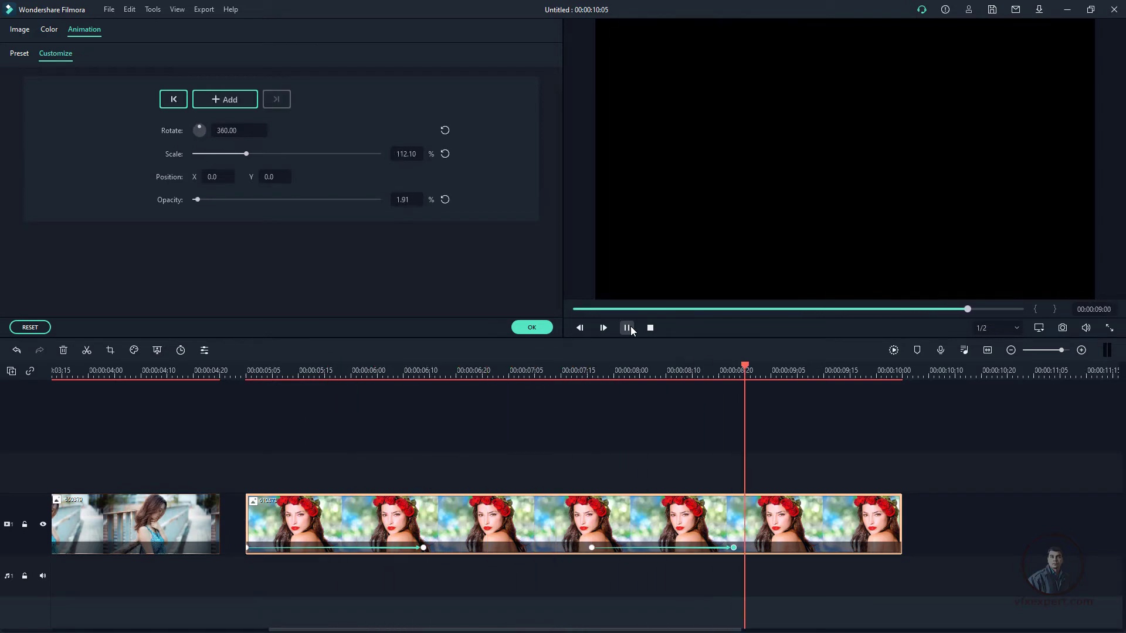
click(628, 328)
Scrub through the clip's rotation and fade-out sections to review the keyframed values, and close the clip's settings
click(373, 372)
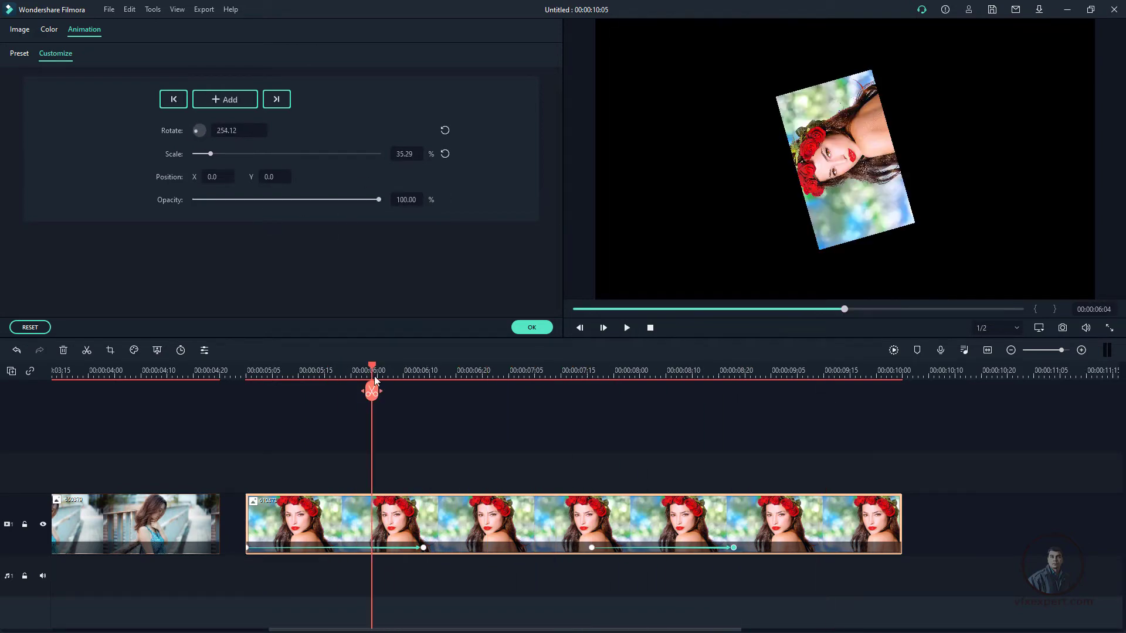
drag(371, 389, 666, 391)
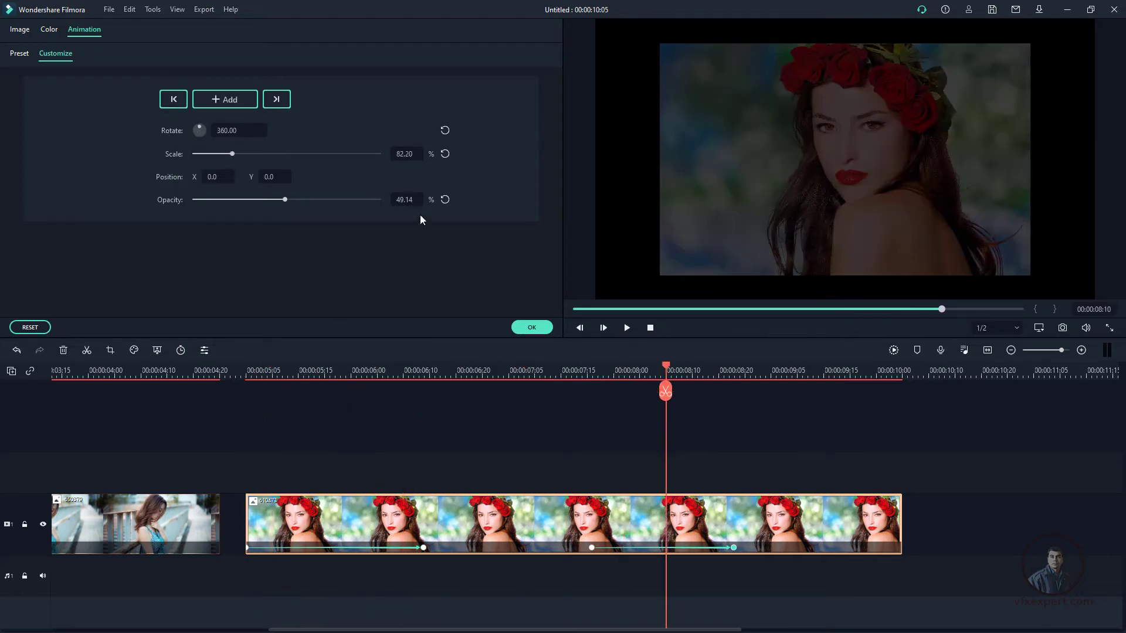
drag(667, 366, 806, 453)
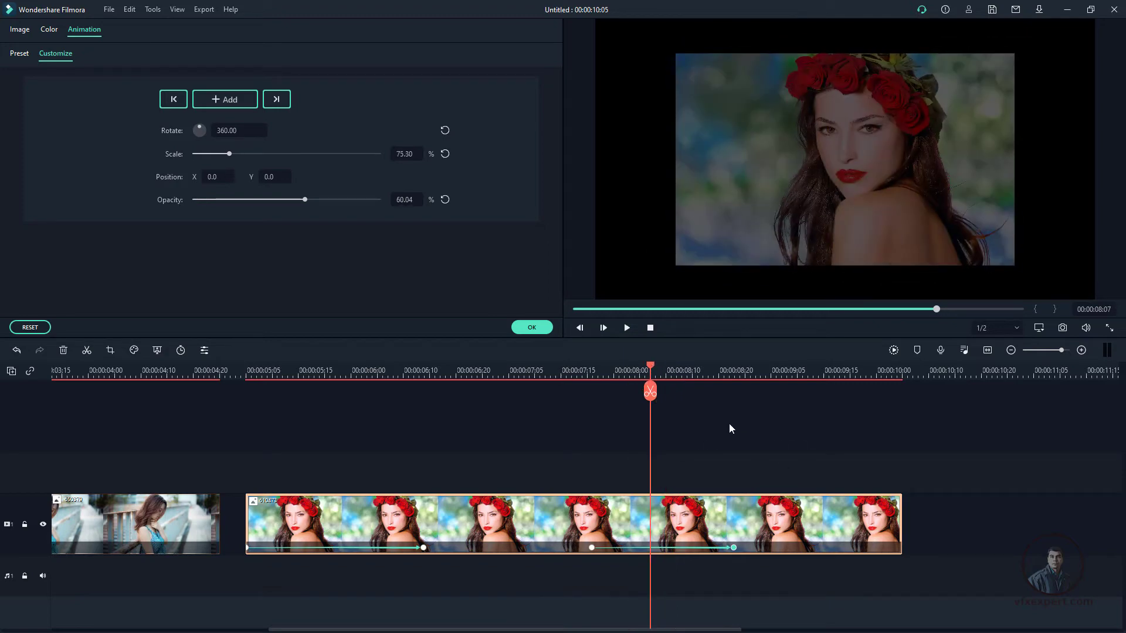
click(530, 331)
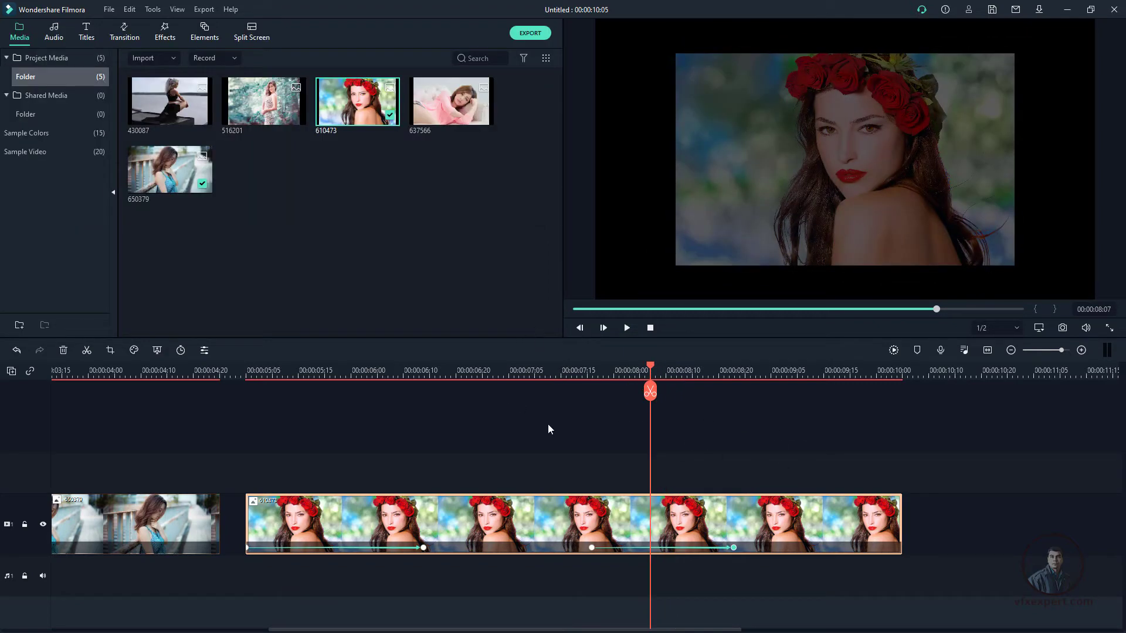
drag(651, 367, 297, 368)
click(405, 427)
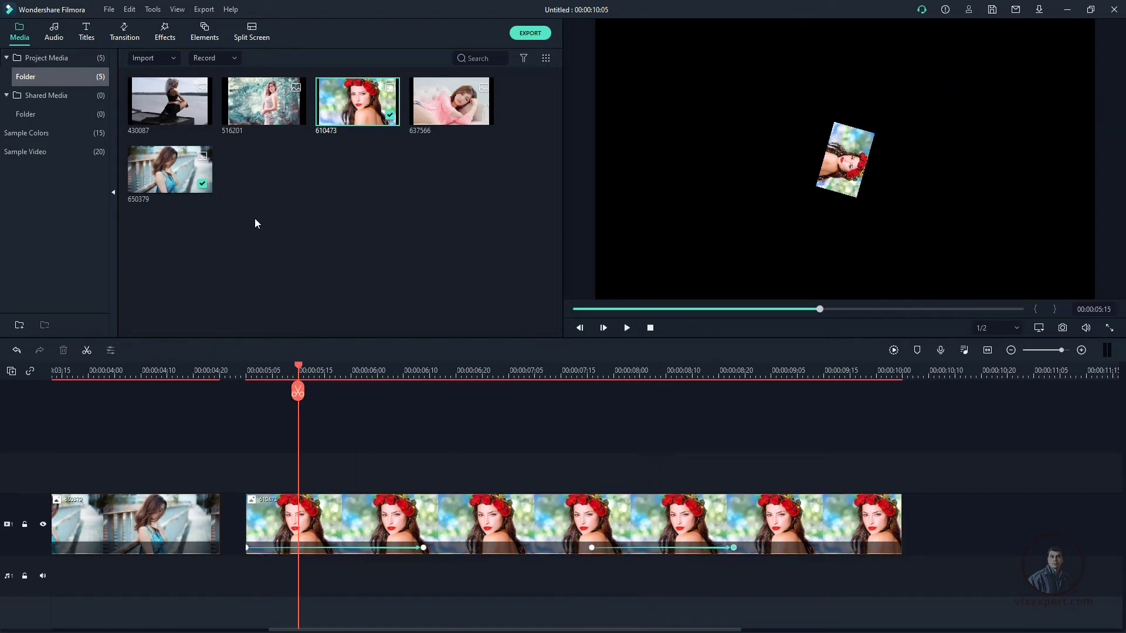
Delete clips 610473 and 650379 from the timeline
click(480, 523)
key(Delete)
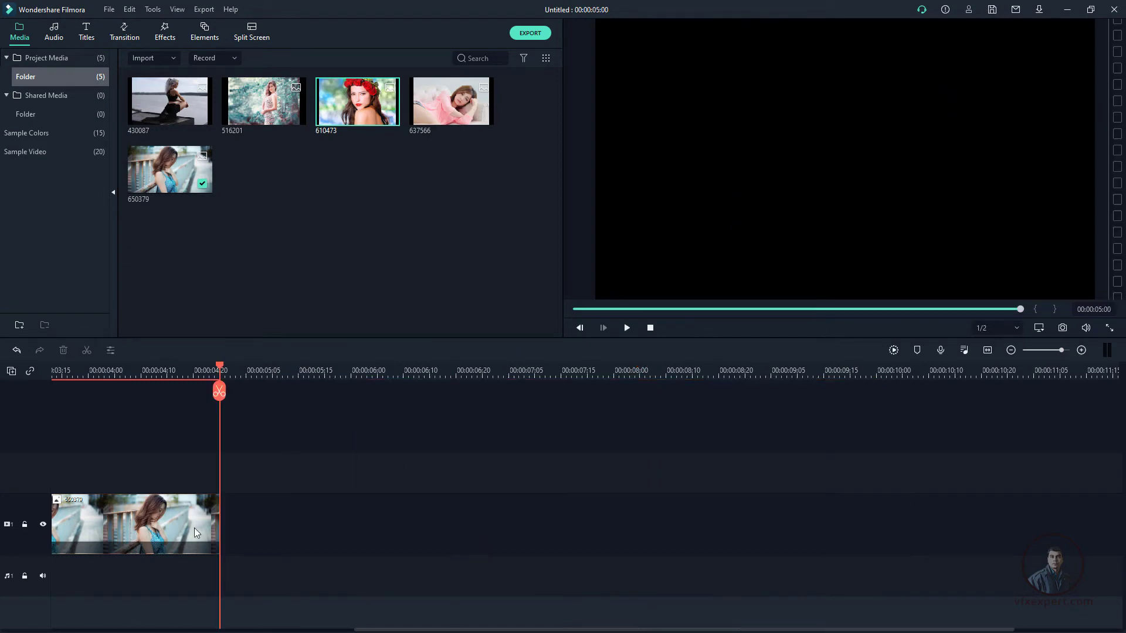
click(192, 530)
key(Delete)
click(295, 221)
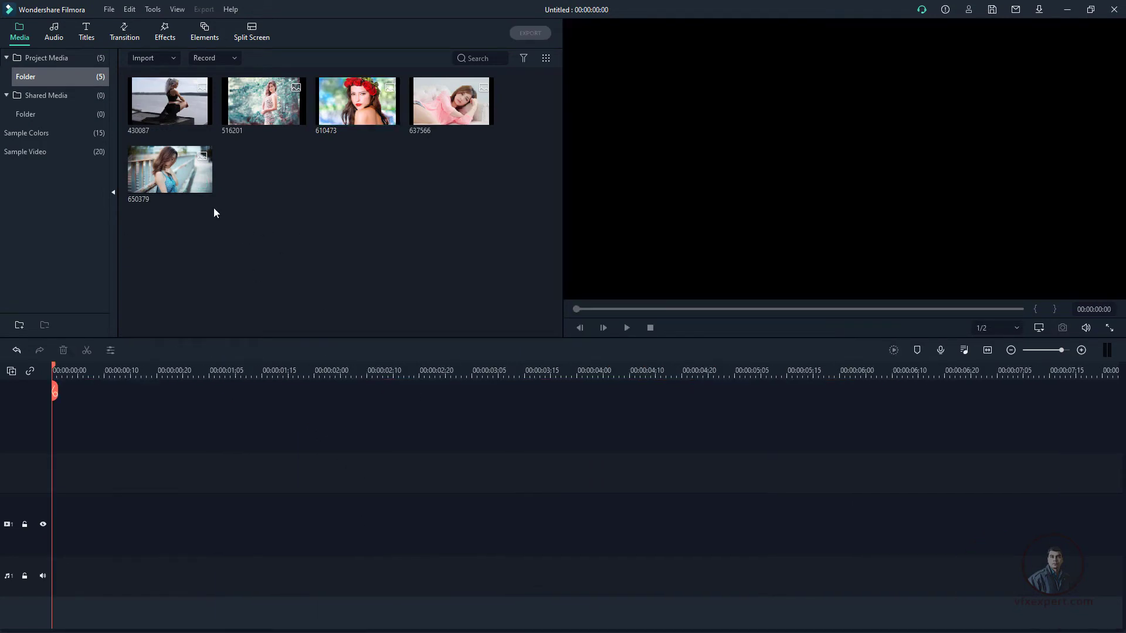
Place all five imported images one after another from the start of the video track, and return the playhead to the beginning
click(179, 105)
shift+click(212, 193)
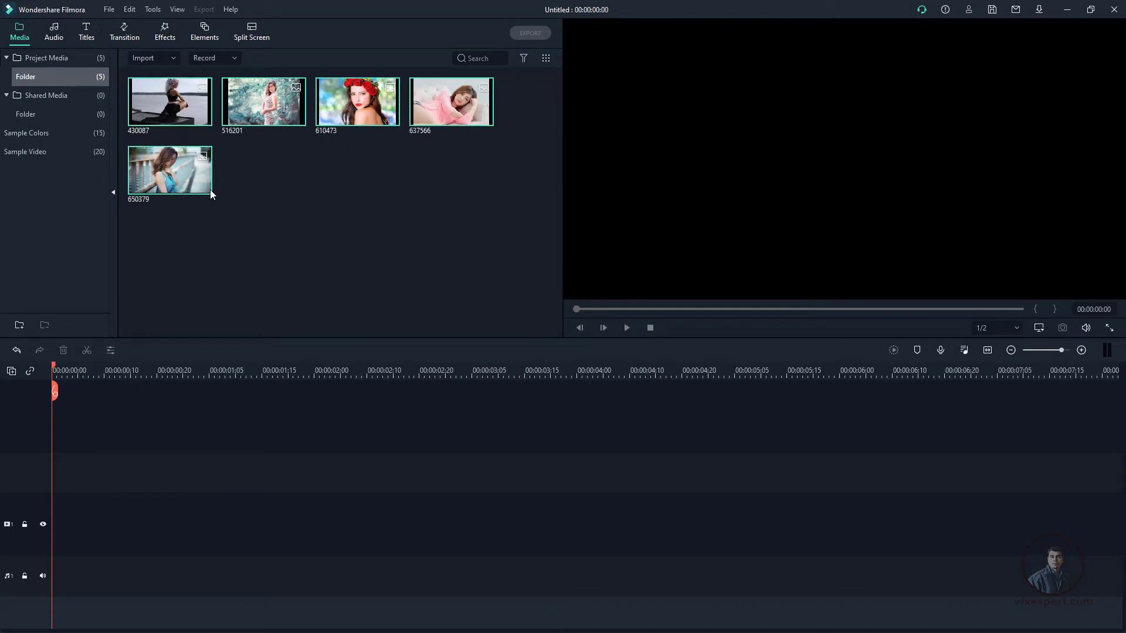
drag(154, 185, 48, 538)
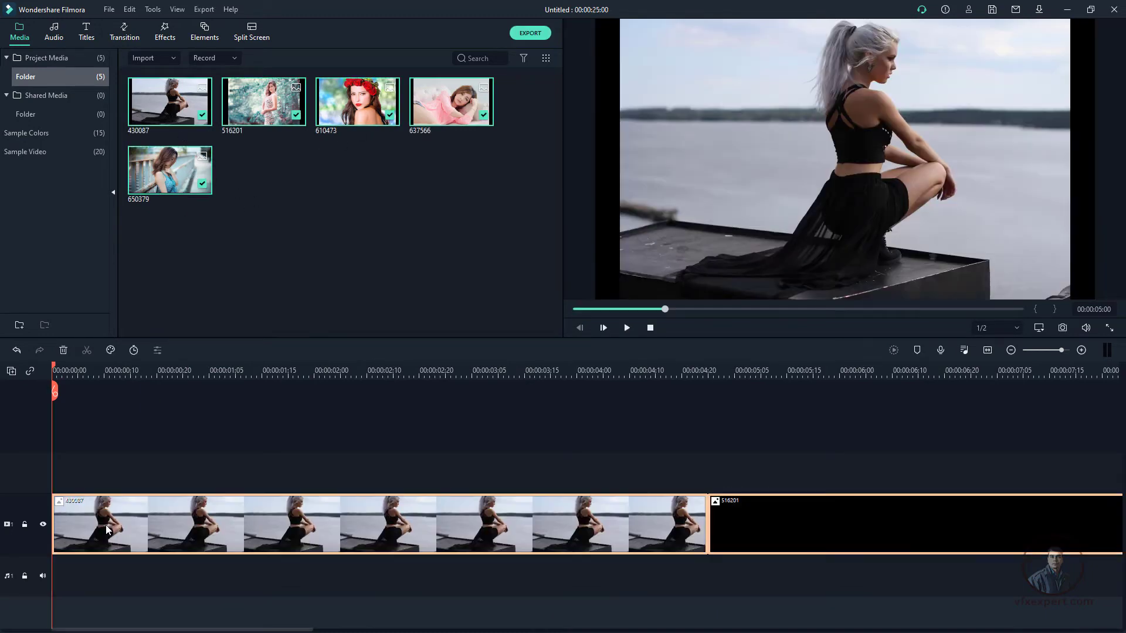
click(360, 465)
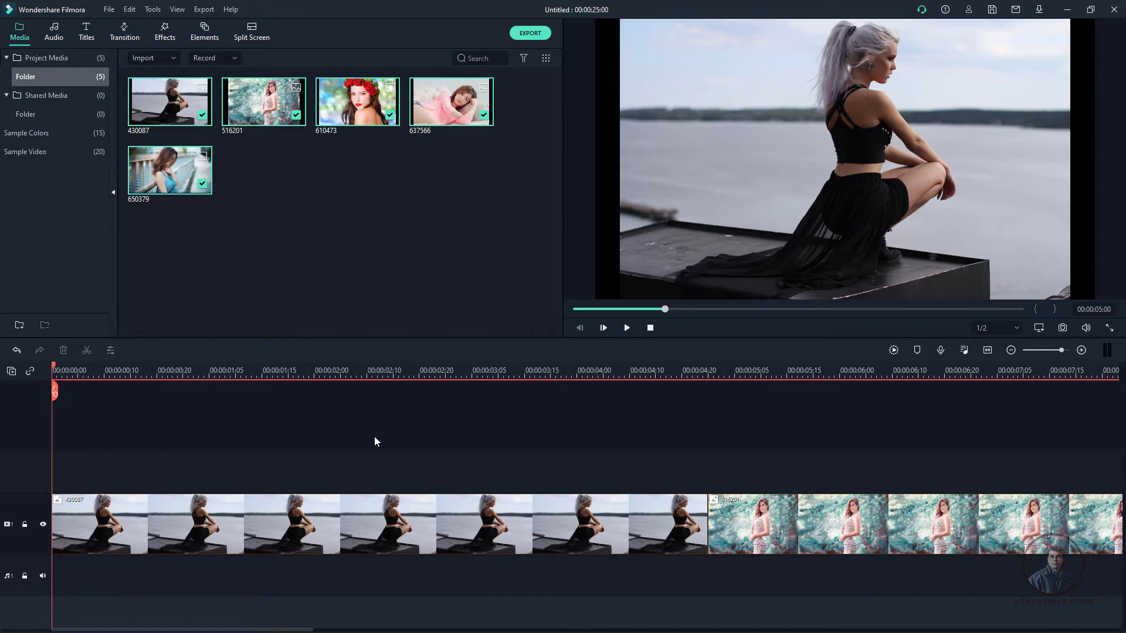
key(ctrl+minus)
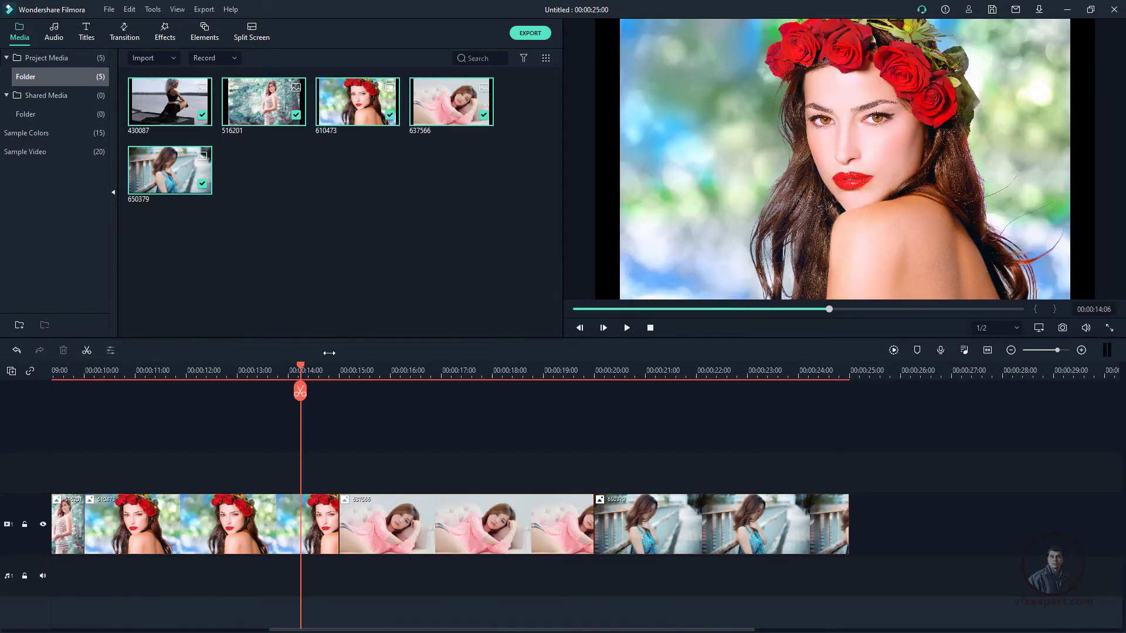
drag(302, 369, 2, 438)
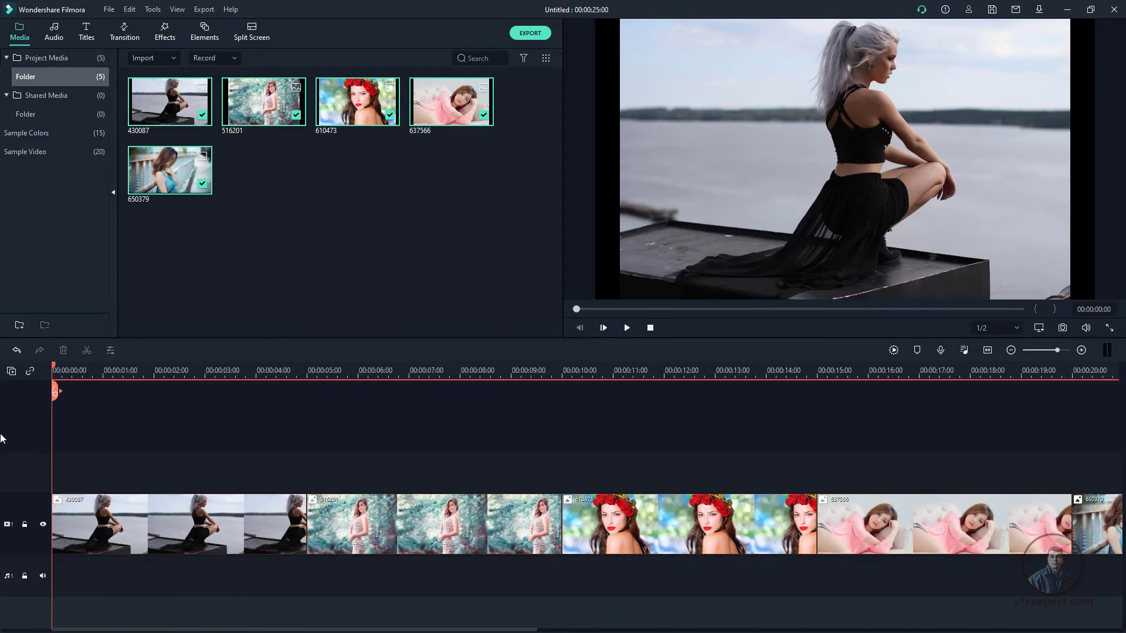
Add the included track Drift - Drift as background audio and cut off everything past the last photo at 00:00:25:00
click(63, 36)
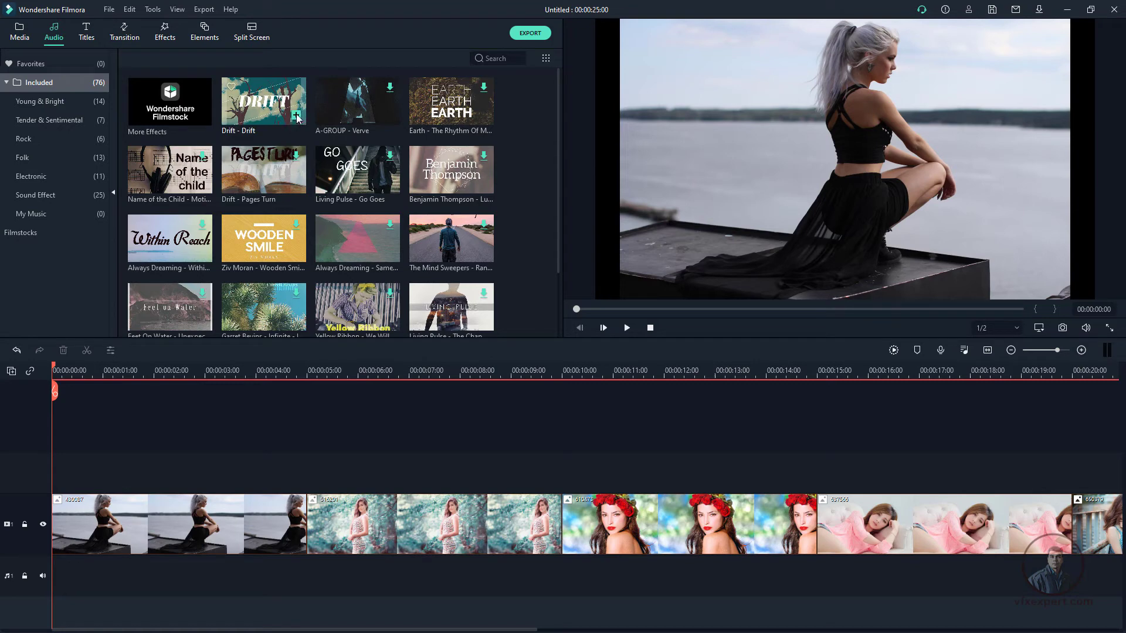
click(298, 118)
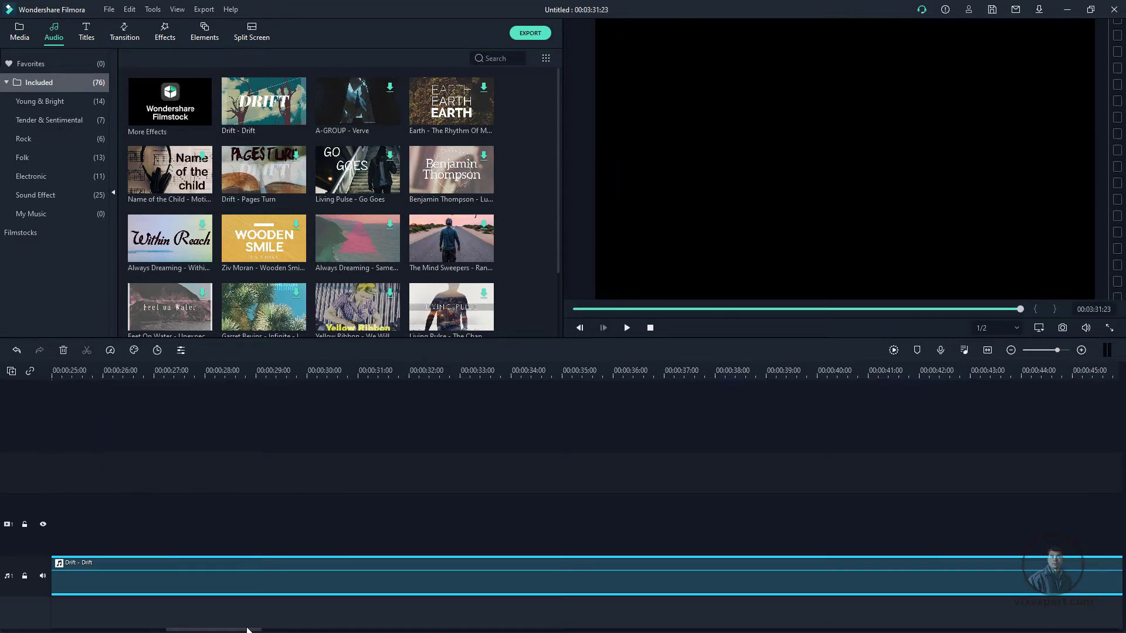
click(97, 630)
drag(96, 630, 148, 629)
drag(533, 371, 525, 371)
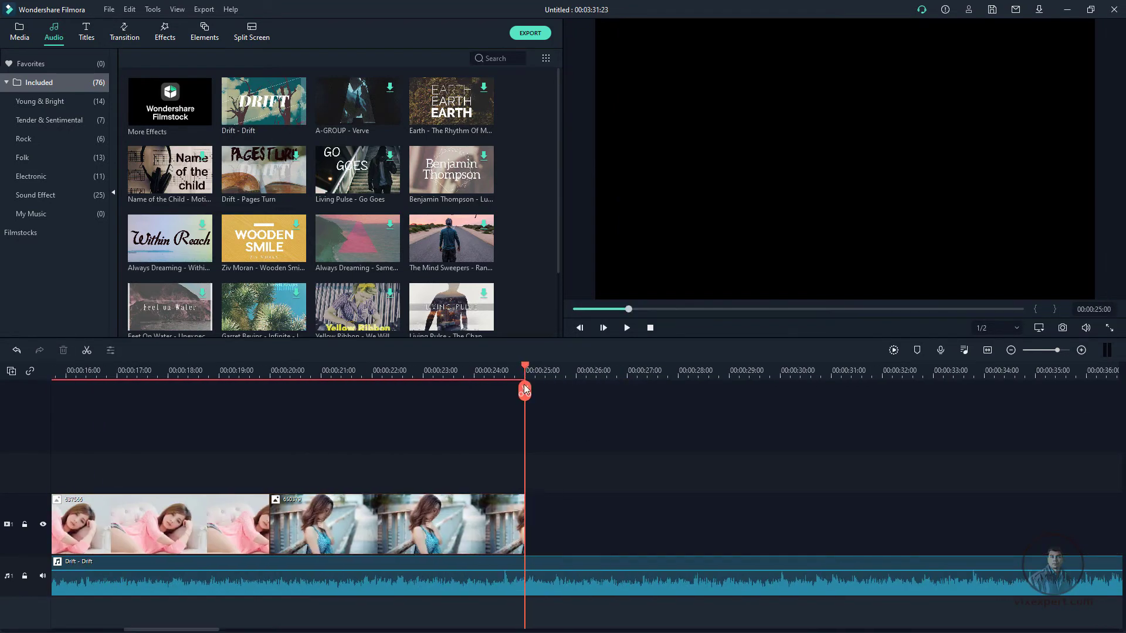
click(535, 572)
click(93, 350)
click(636, 588)
key(Delete)
Return to the start of the timeline and play the slideshow with its background audio
click(461, 392)
key(Home)
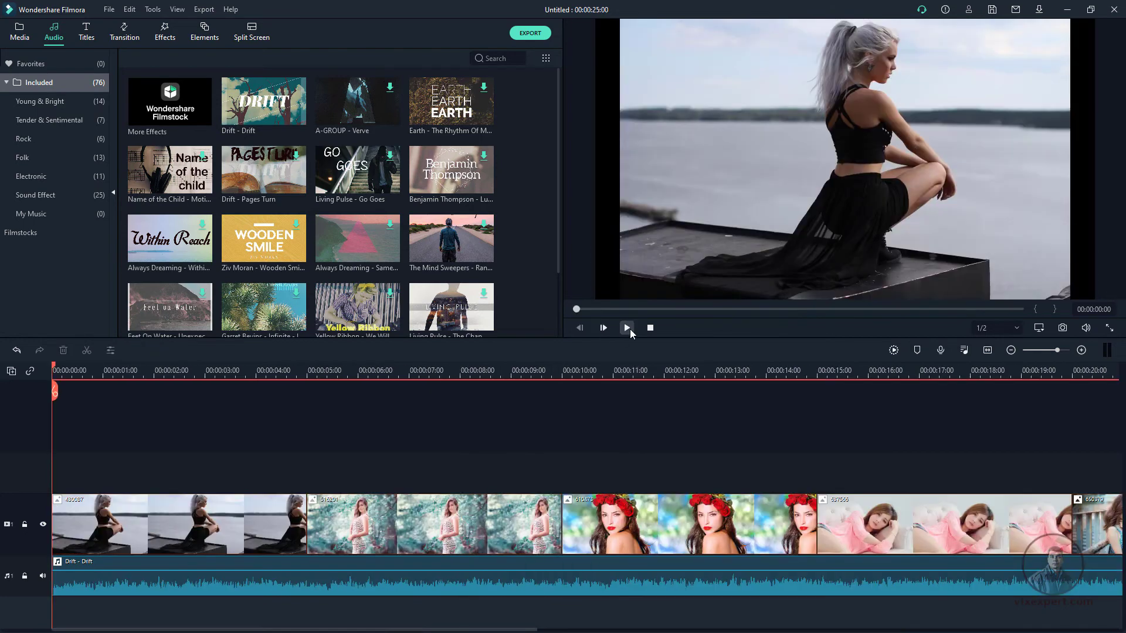
click(629, 329)
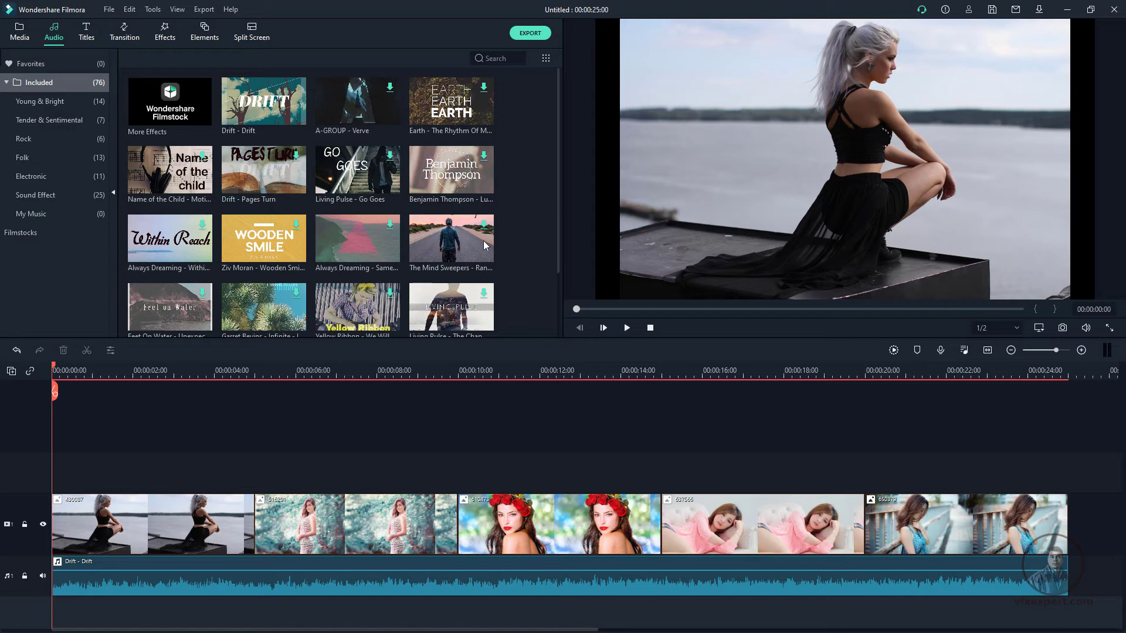
Scale the first photo, clip 430087, to 113.38% in its Transform settings
click(115, 517)
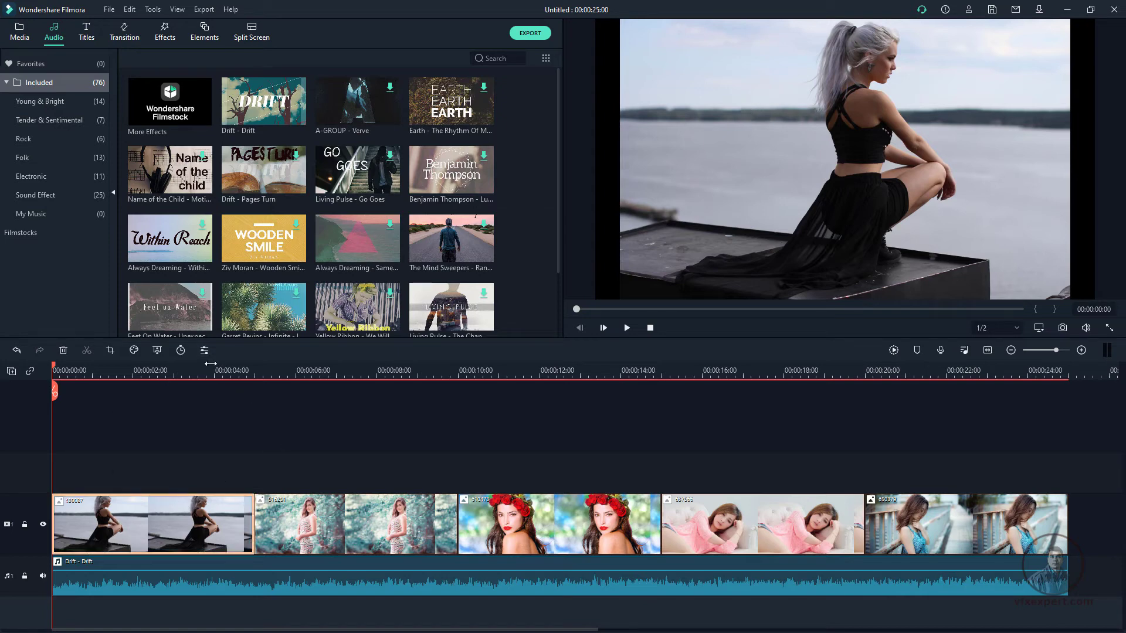
double_click(166, 534)
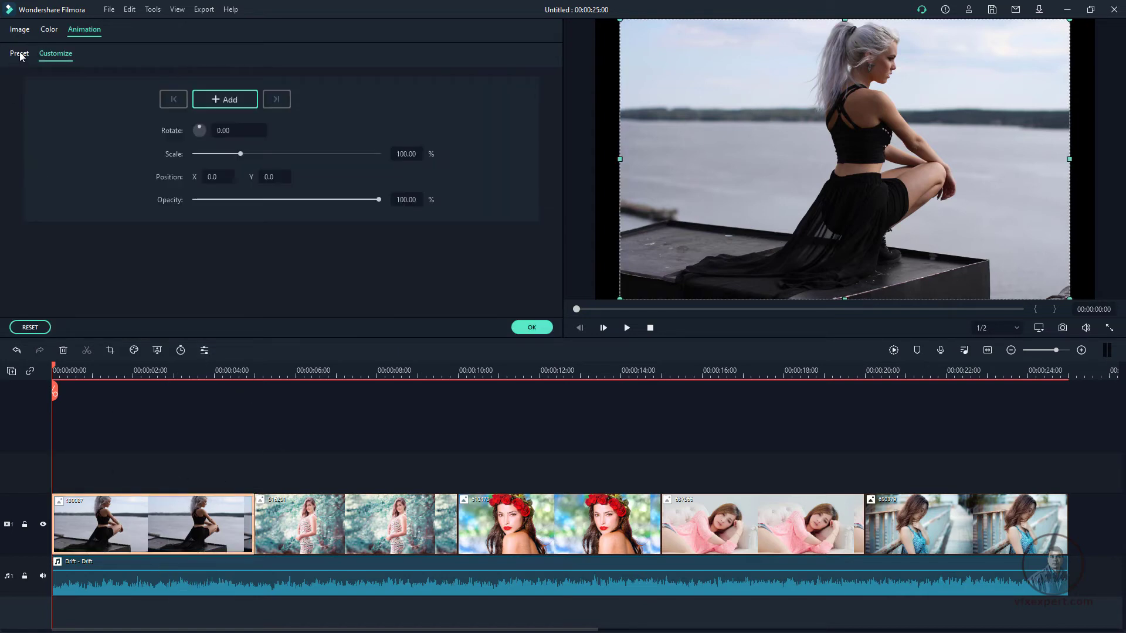
click(27, 31)
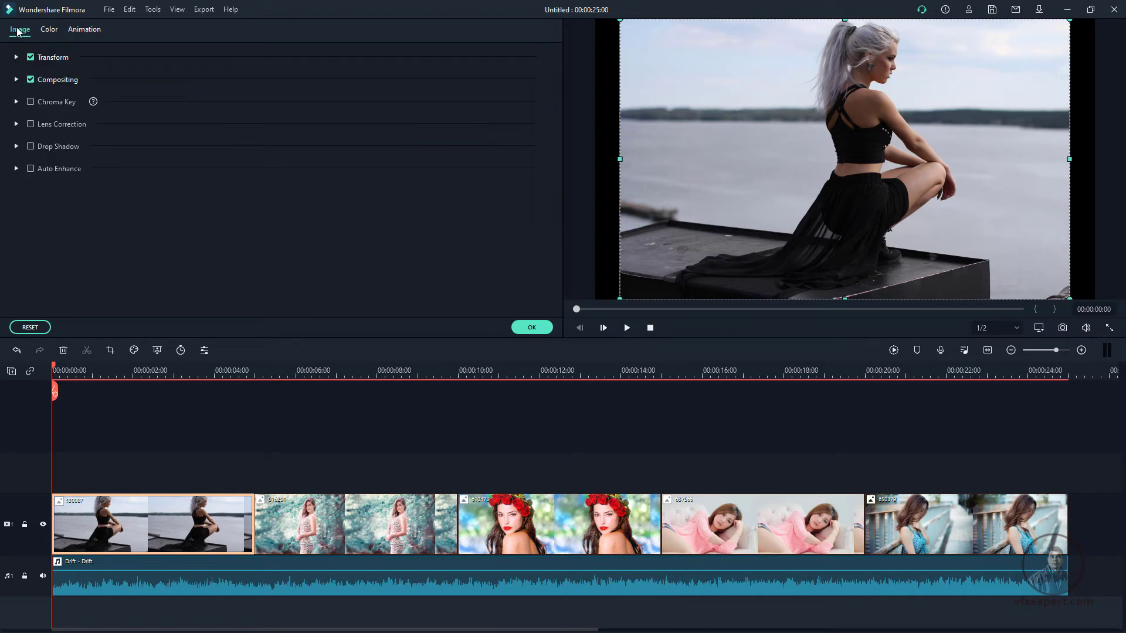
click(52, 58)
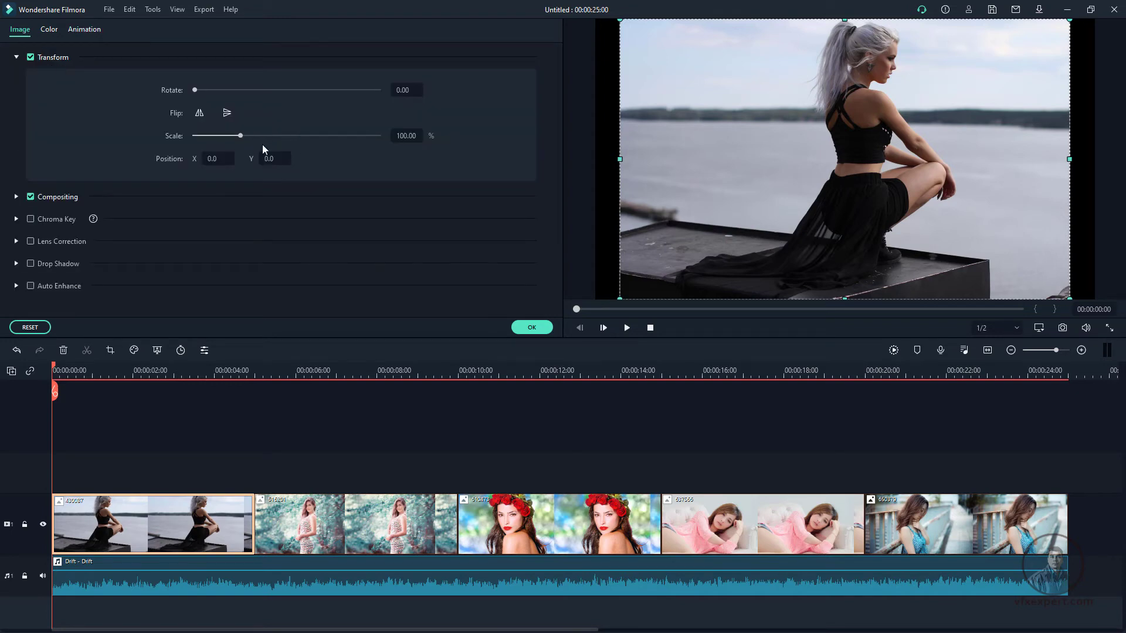
drag(244, 138, 249, 140)
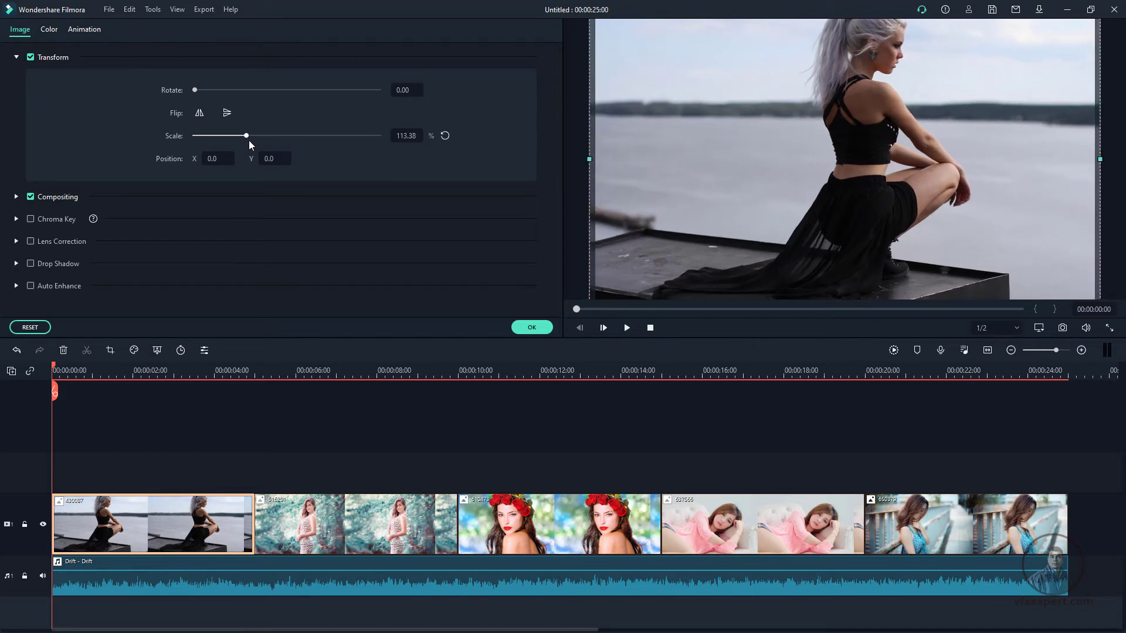
Copy the effect settings of clip 430087 and paste them onto the other four photo clips
right_click(132, 537)
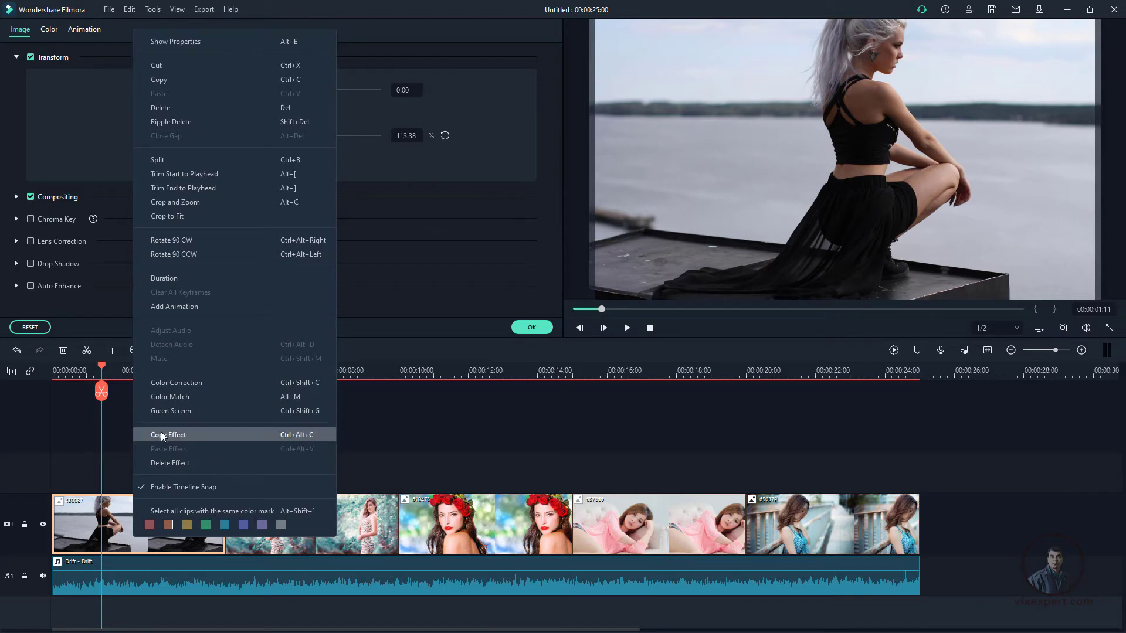
click(175, 437)
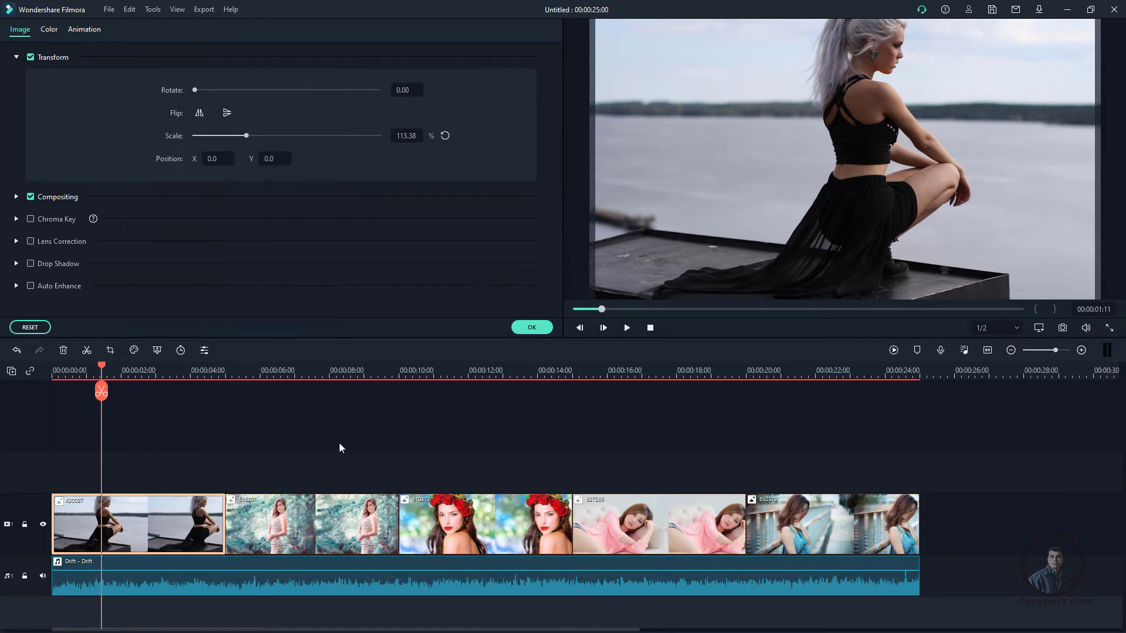
drag(339, 442, 849, 527)
right_click(453, 538)
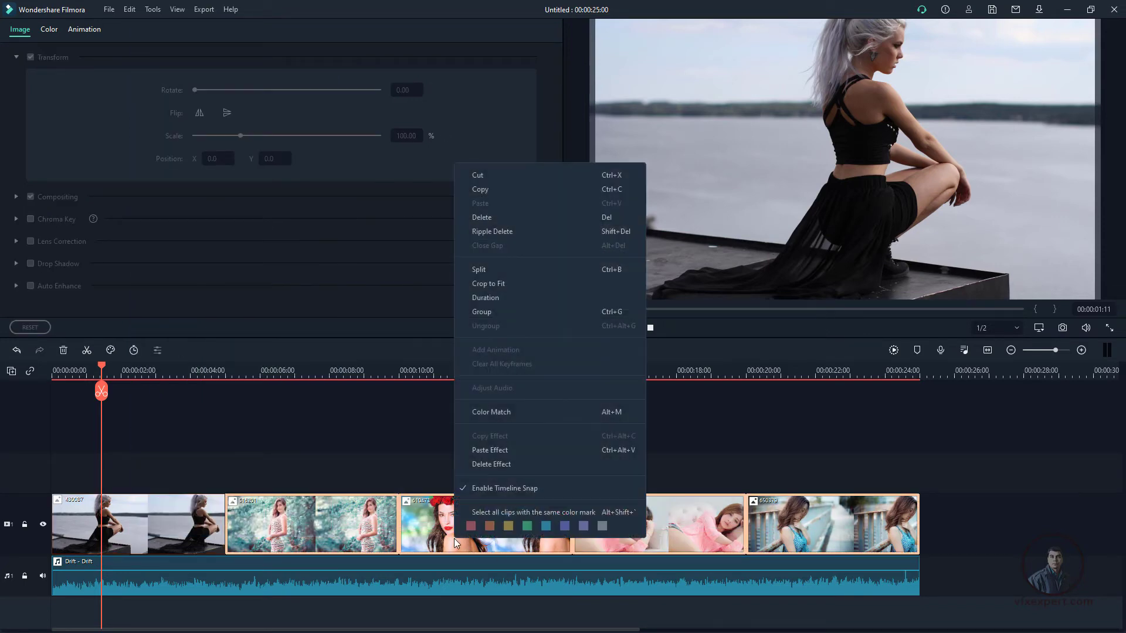
click(496, 450)
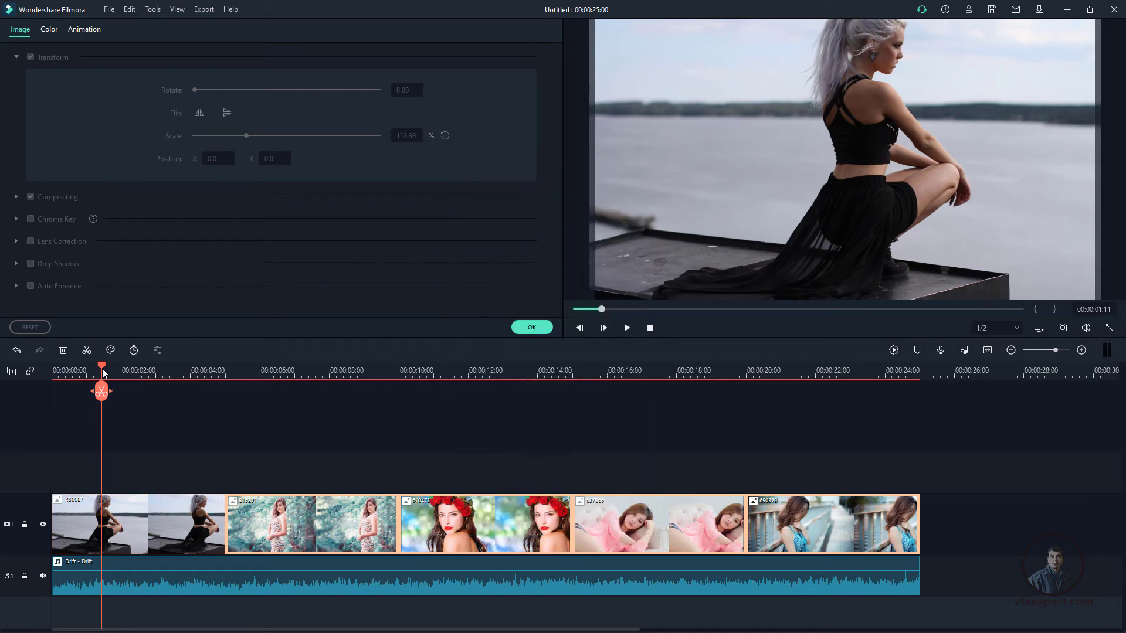
Scrub through the timeline to check how the scaled photos fill the frame
drag(102, 368, 764, 463)
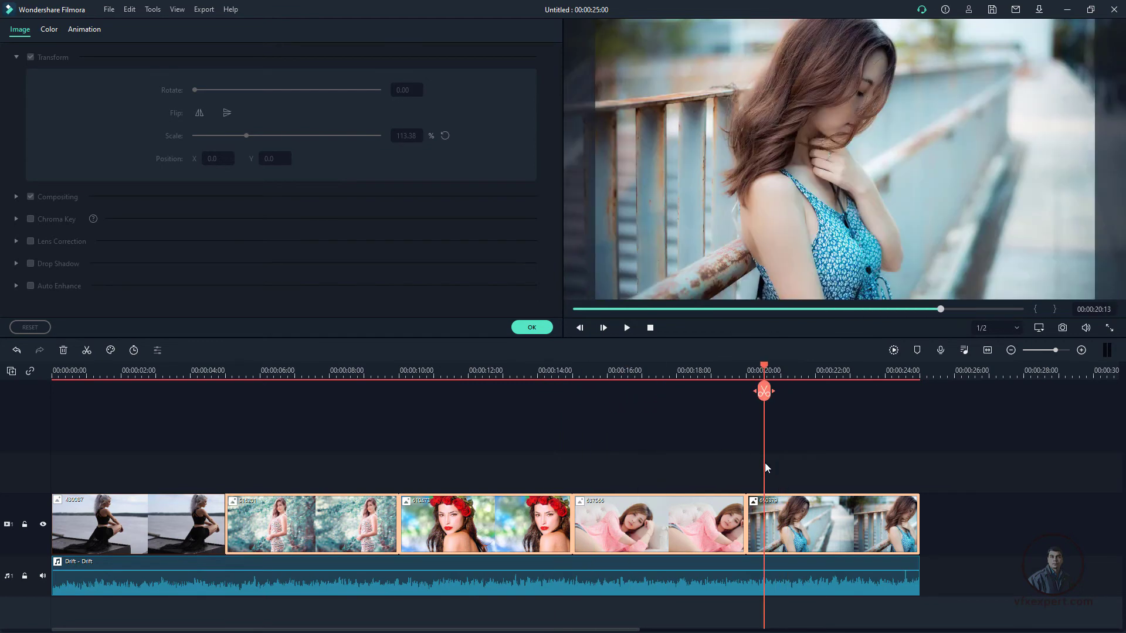
click(842, 454)
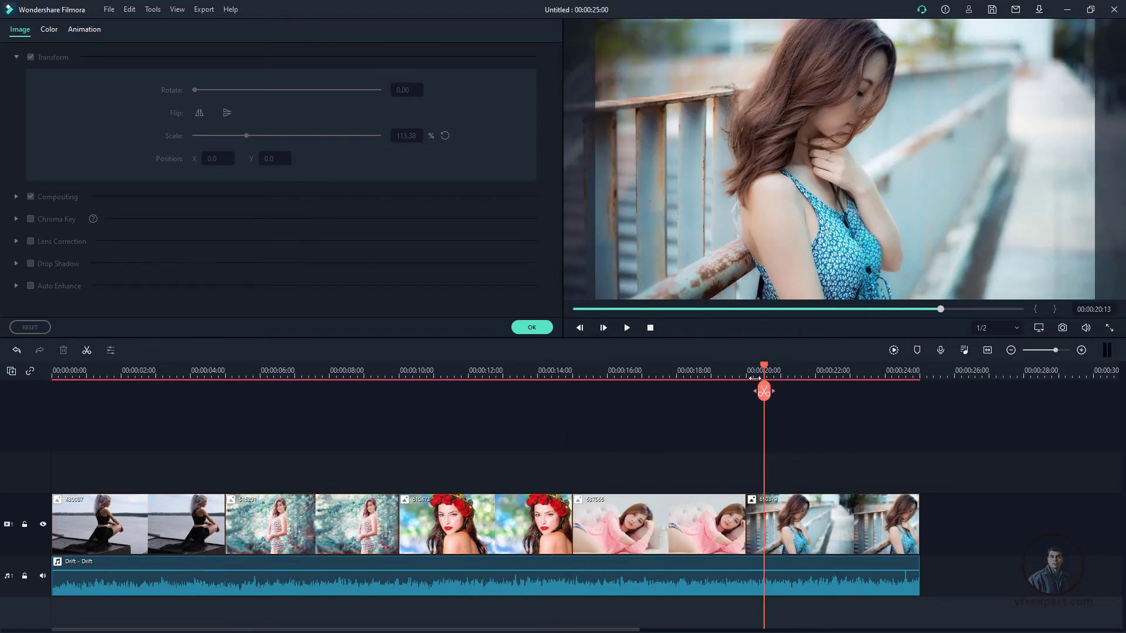
drag(763, 391, 306, 407)
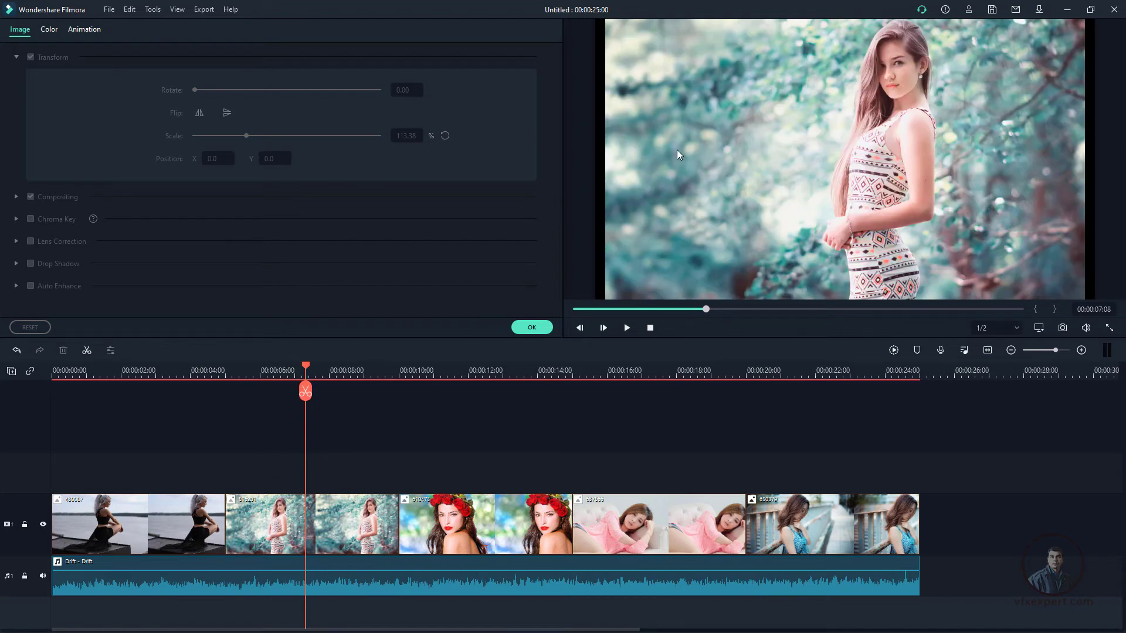
Scale clip 516201 to 122.29%
click(286, 521)
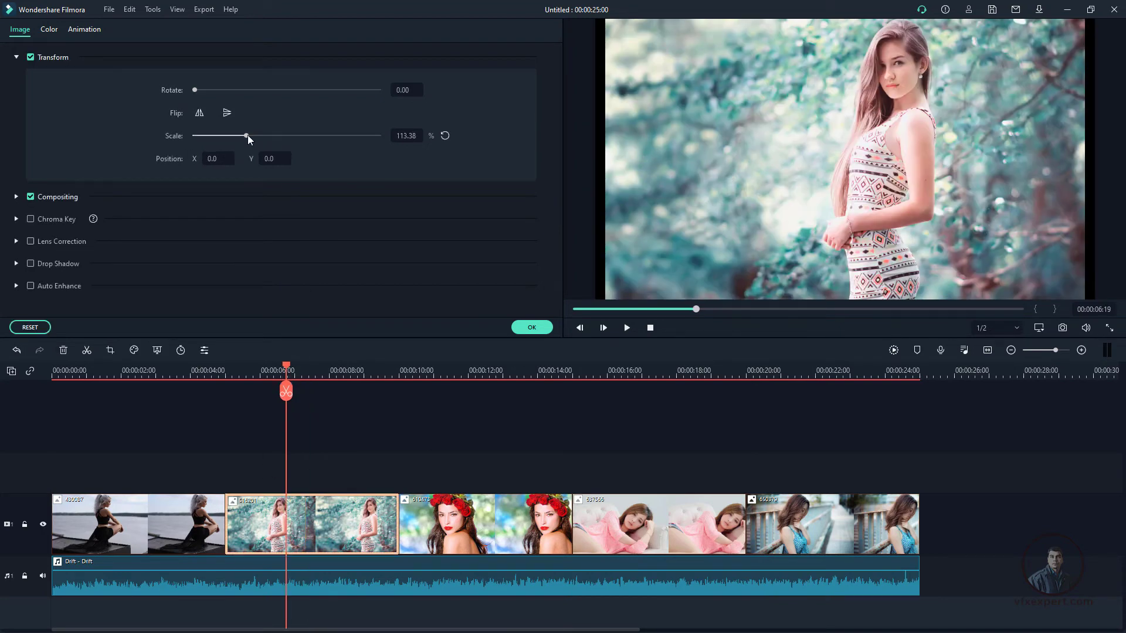
drag(248, 134, 251, 134)
click(307, 406)
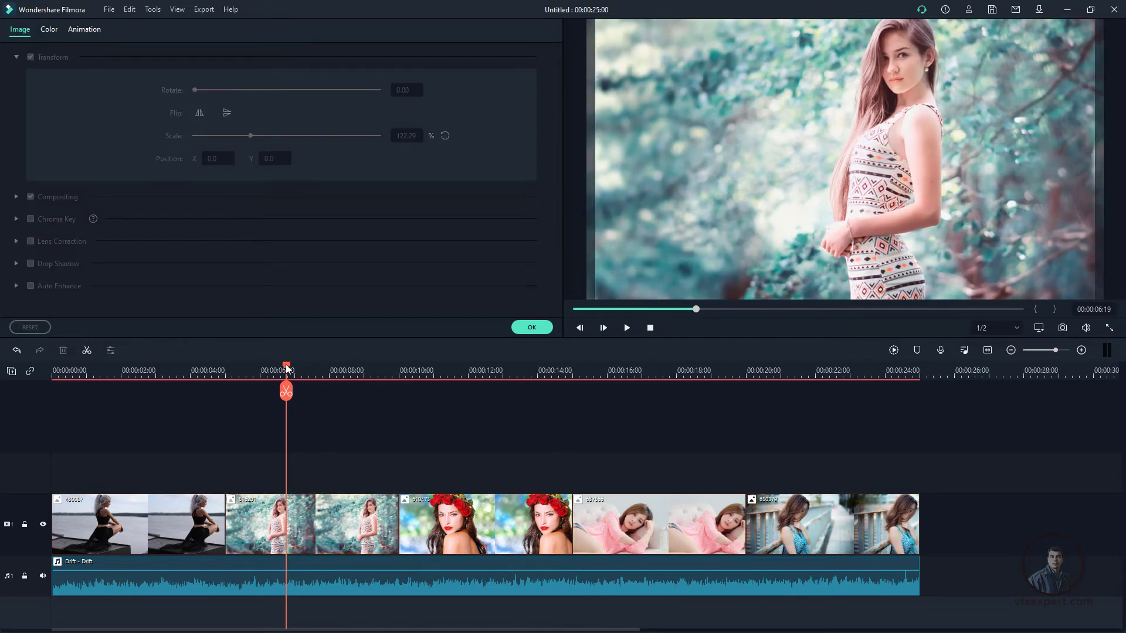
Scrub through the remaining photos, close the clip settings, and briefly play the slideshow from the start
drag(286, 364, 688, 408)
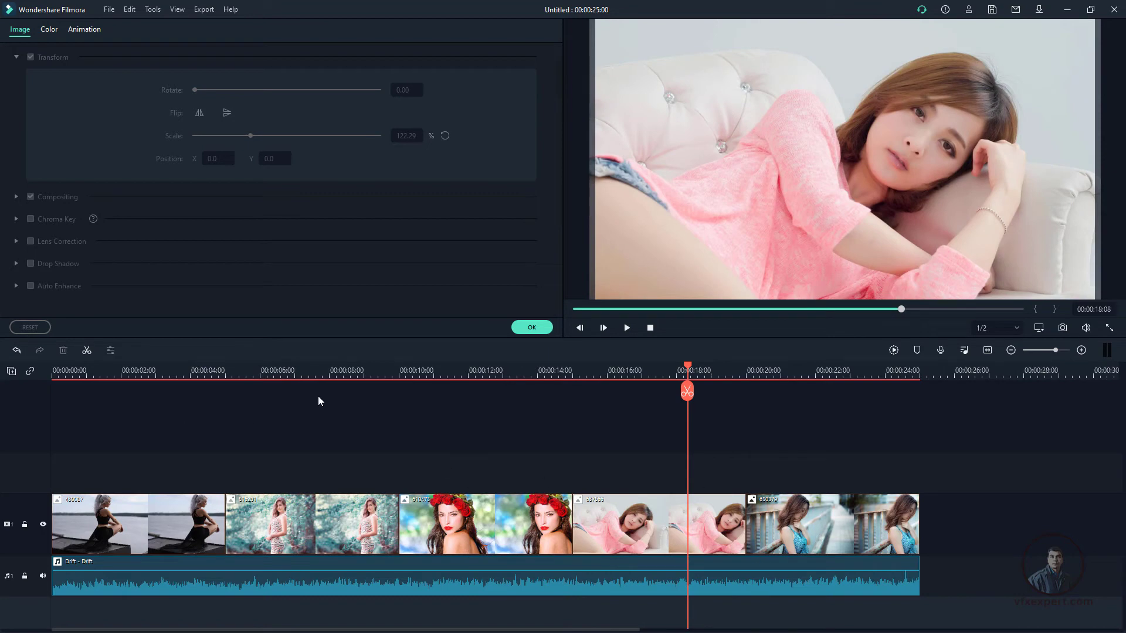
click(370, 375)
click(533, 327)
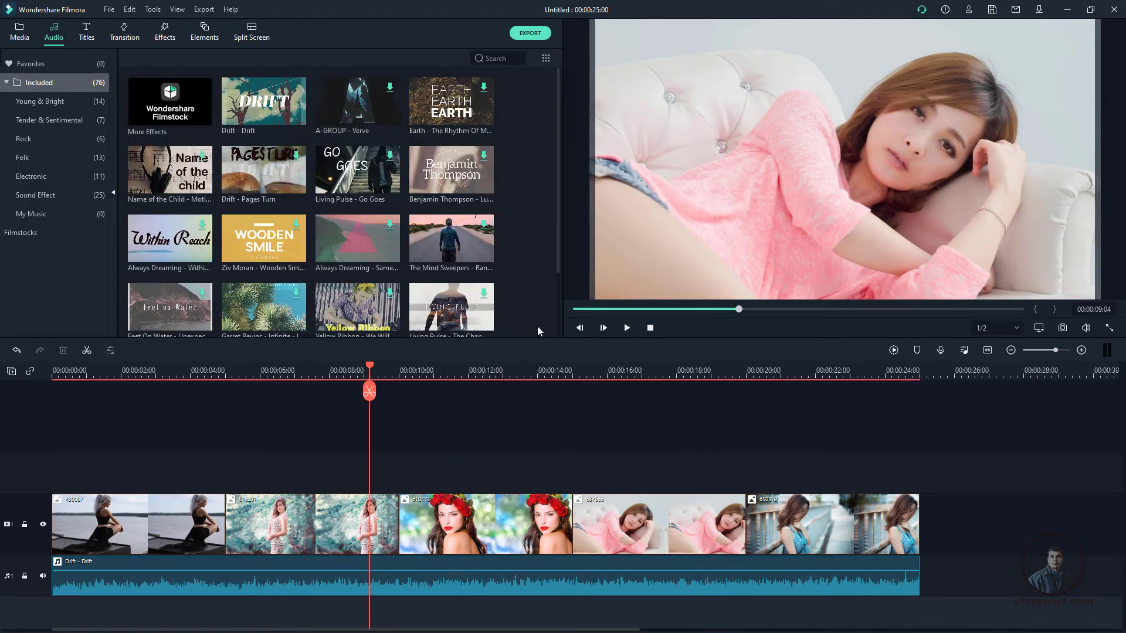
drag(368, 364, 2, 459)
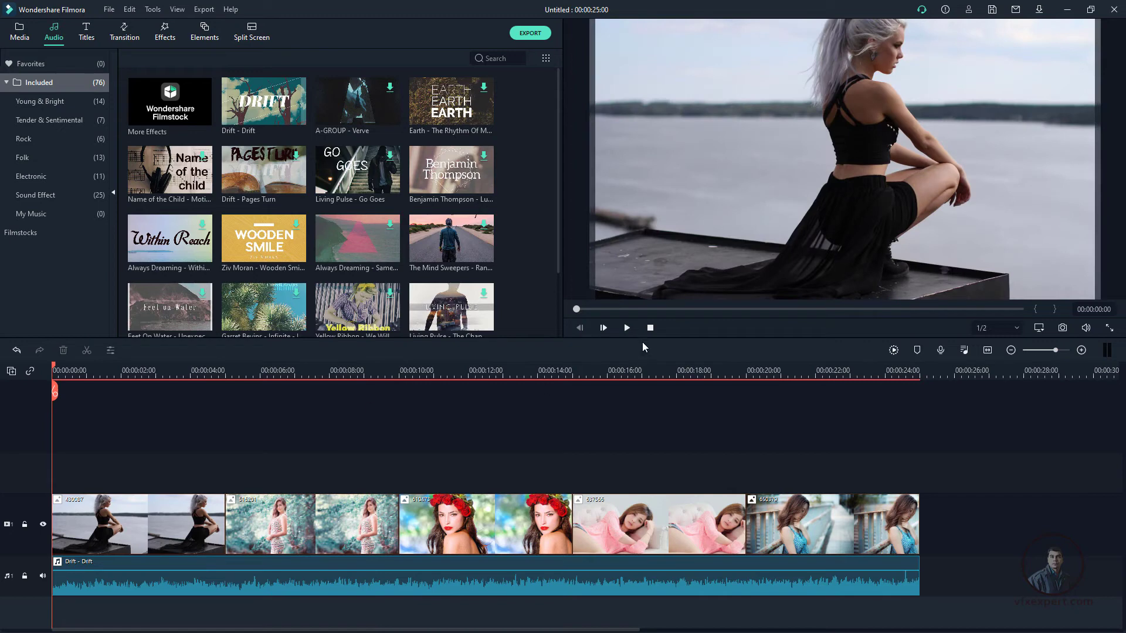
click(627, 329)
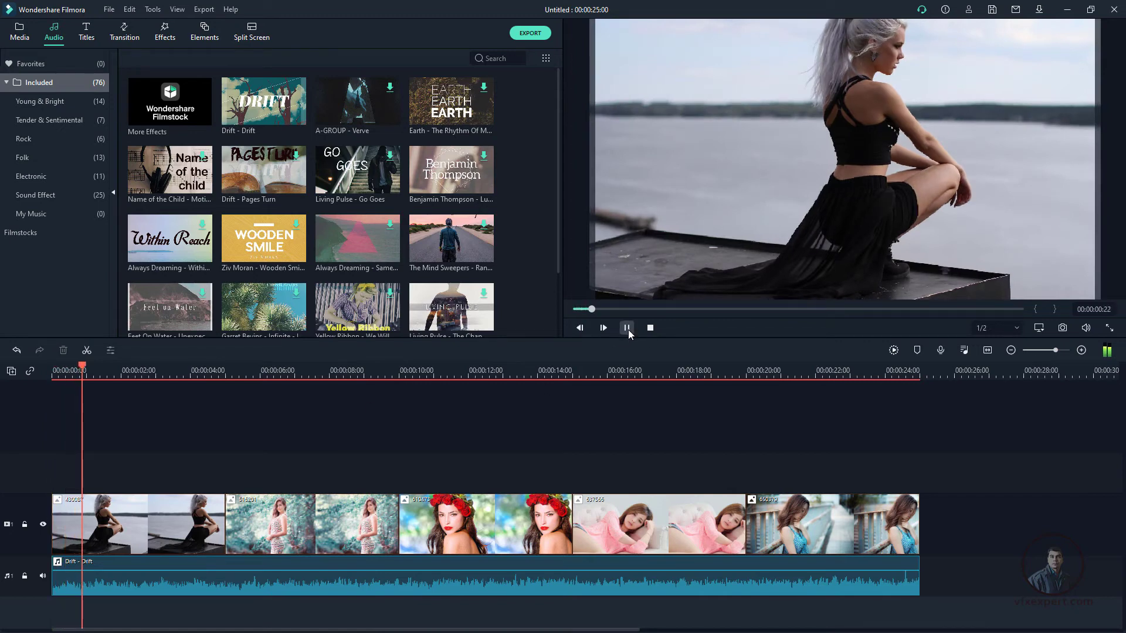
click(627, 330)
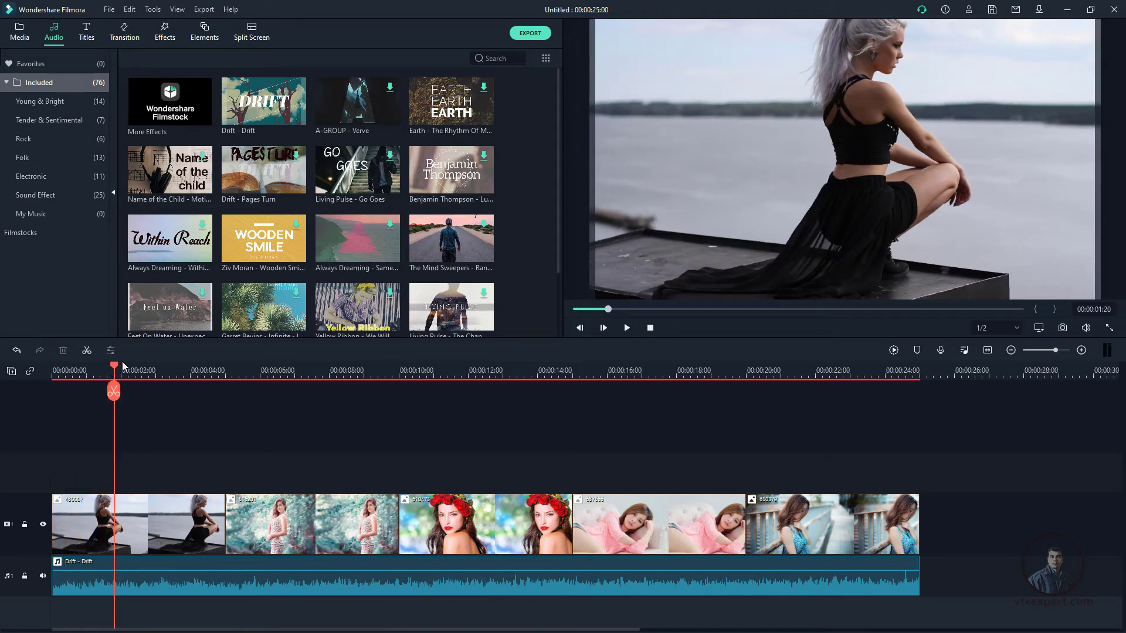
Add a custom animation keyframe at the very start of clip 430087, with its scale at 100%
drag(115, 367, 53, 369)
click(138, 525)
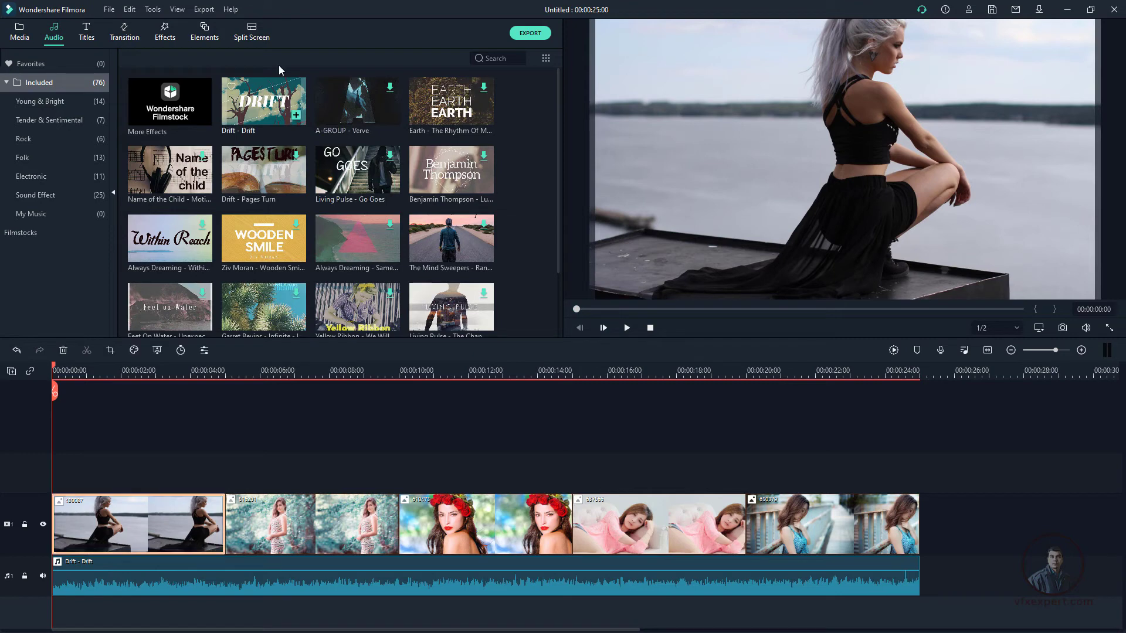
double_click(129, 522)
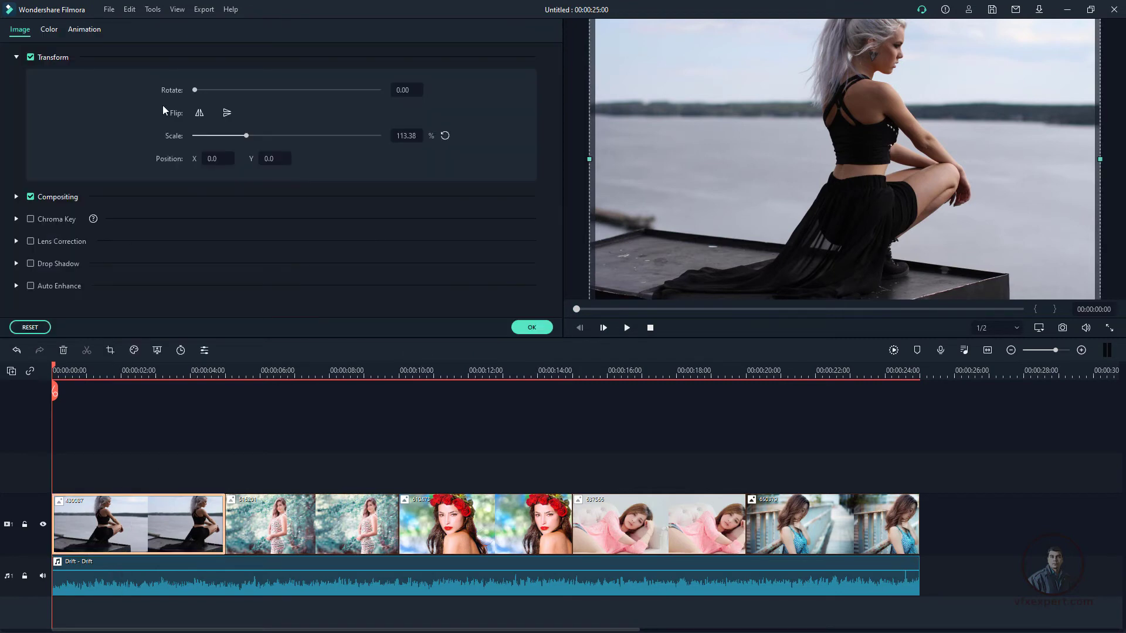
click(85, 30)
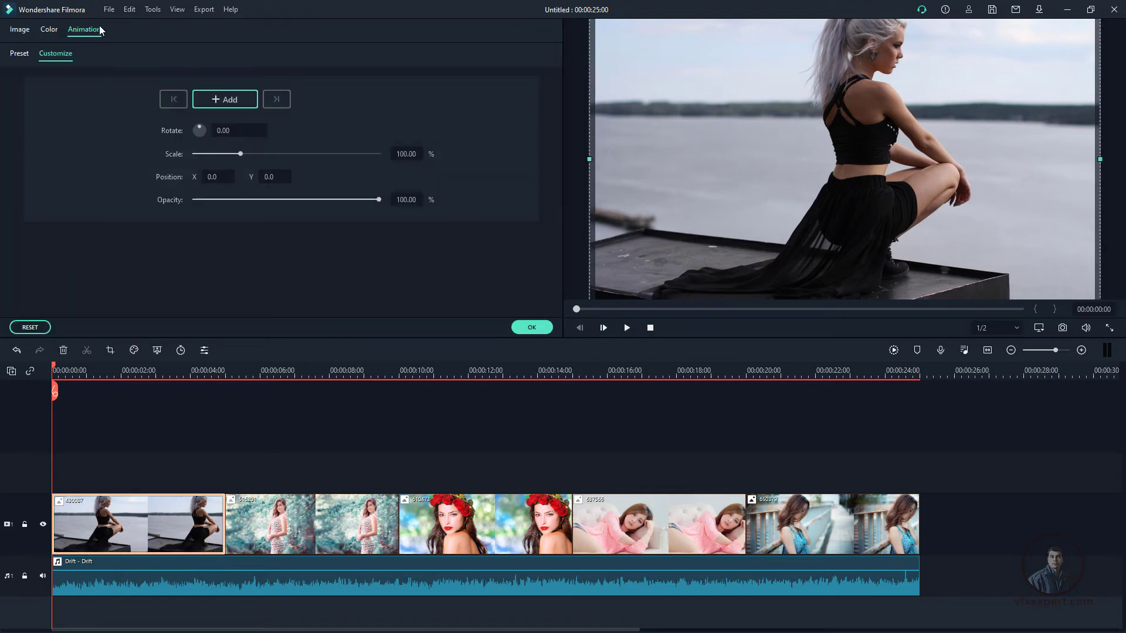
click(233, 98)
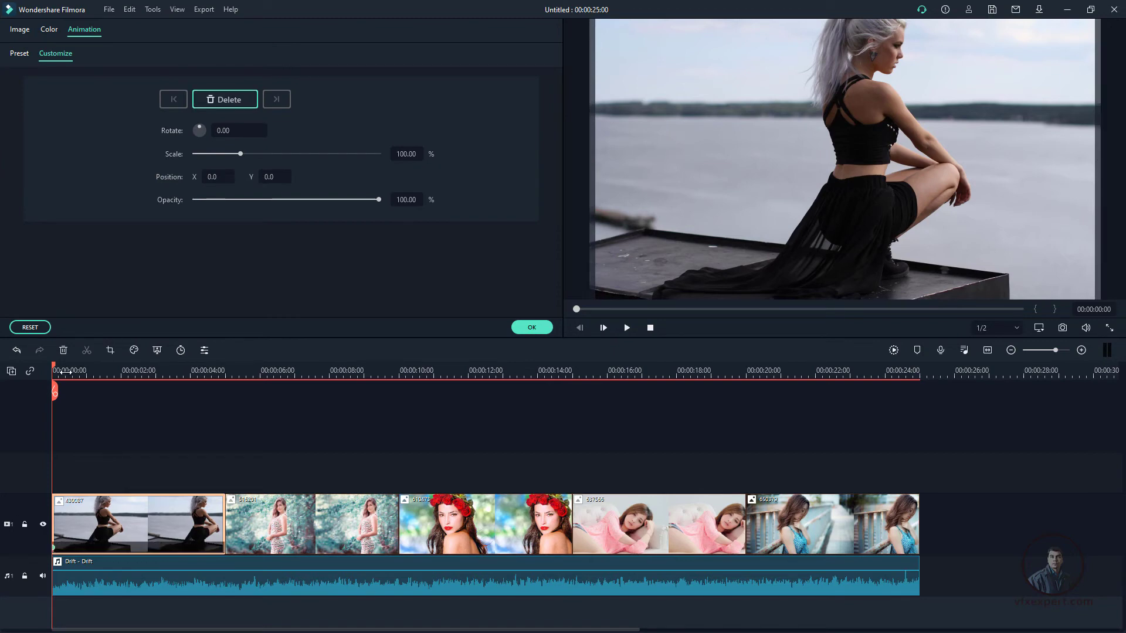
Add a second keyframe near the end of clip 430087 at 00:00:04:23, with the scale set to 105%
drag(56, 372, 225, 368)
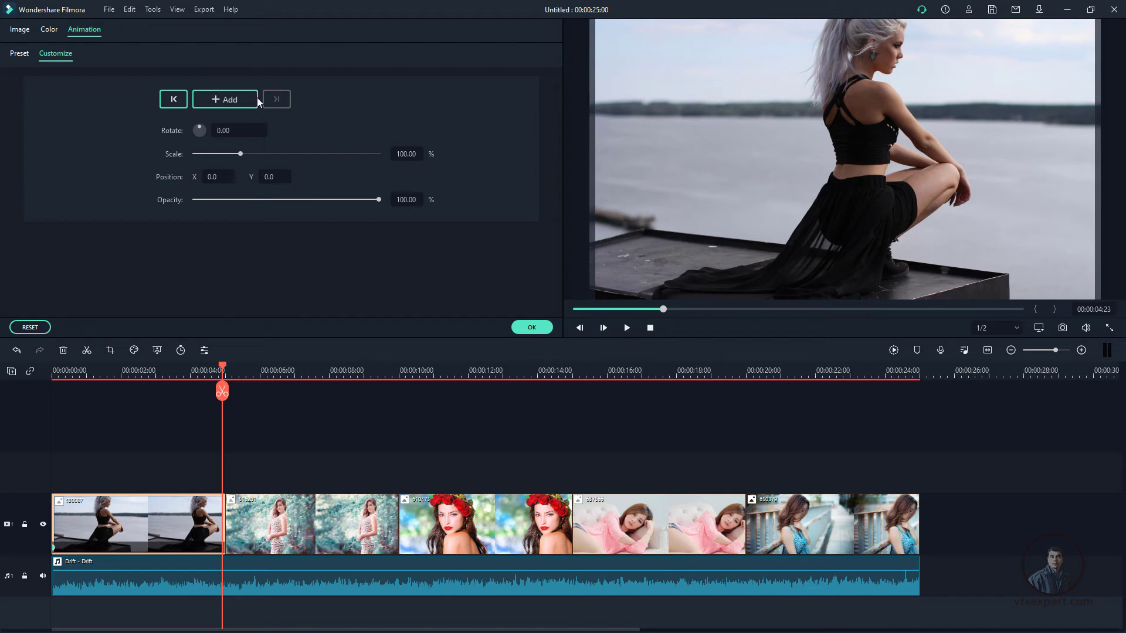
click(247, 103)
click(412, 154)
text(105)
key(Return)
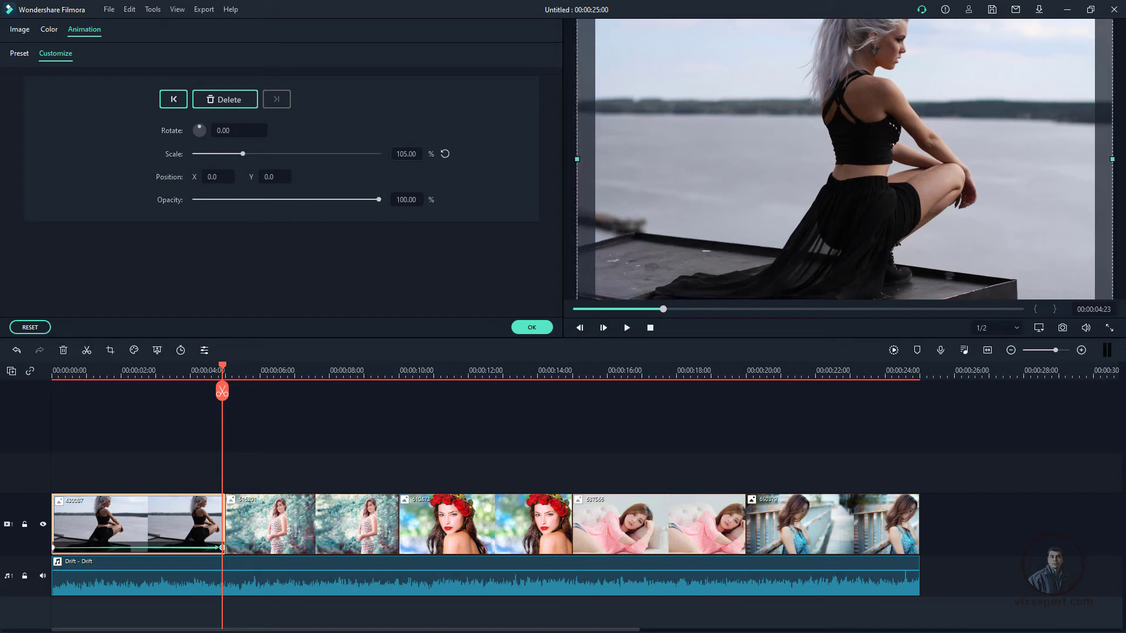
Play the slow zoom animation of clip 430087 from the start, and pause near the clip's end
drag(223, 368, 2, 447)
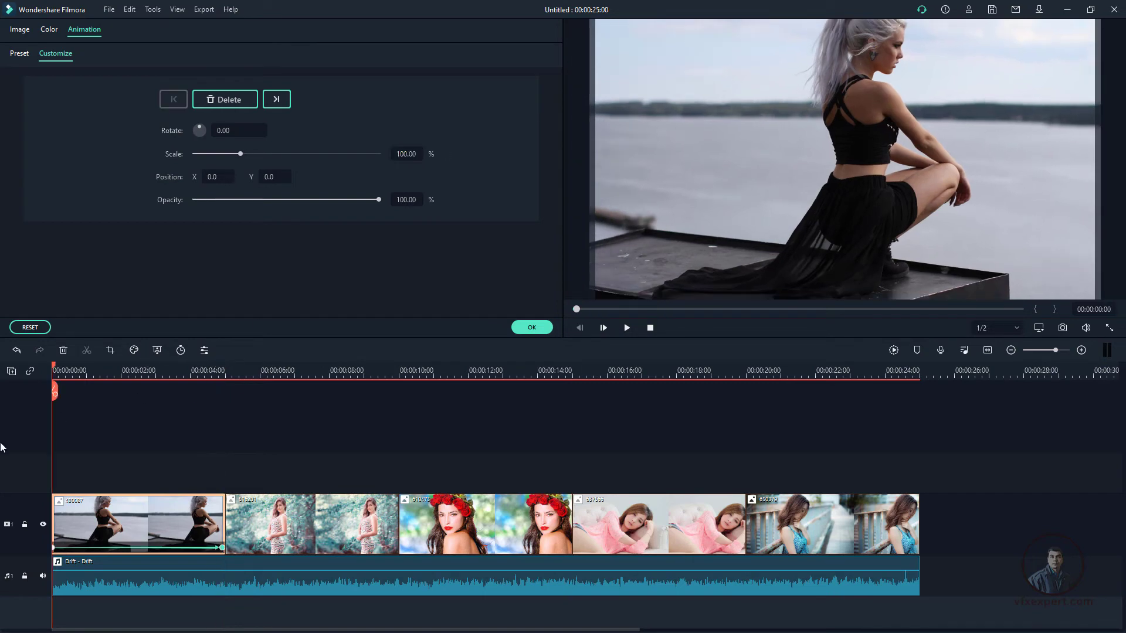
click(627, 327)
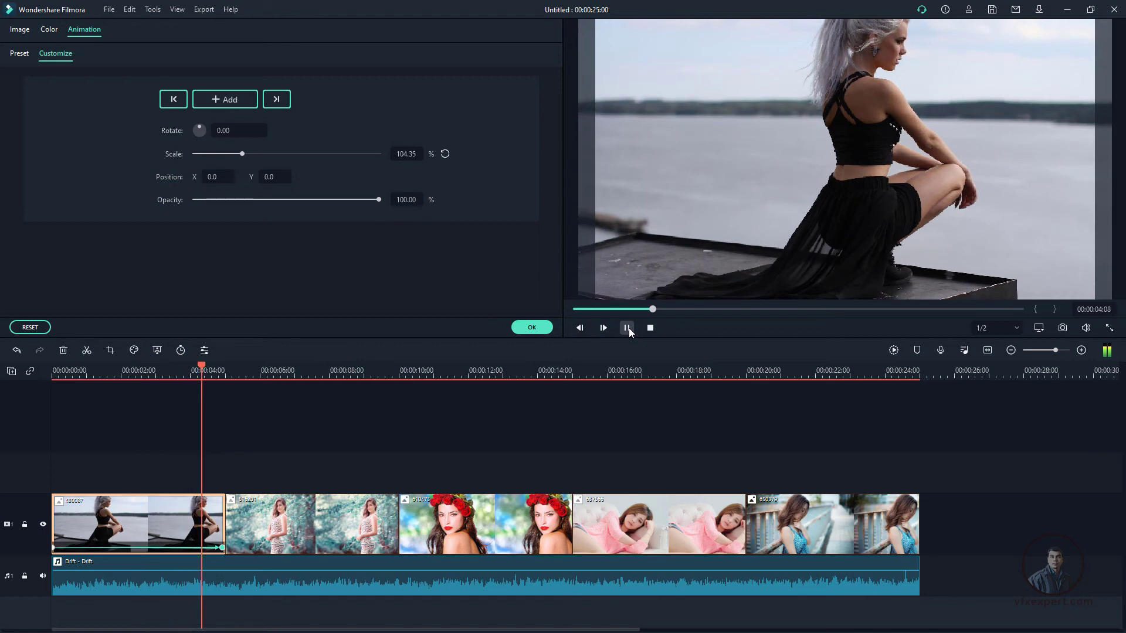
click(626, 328)
Add a custom animation keyframe at the start of clip 516201, 00:00:05:00, and move the playhead to its end at 00:00:09:23
drag(220, 367, 226, 379)
click(263, 524)
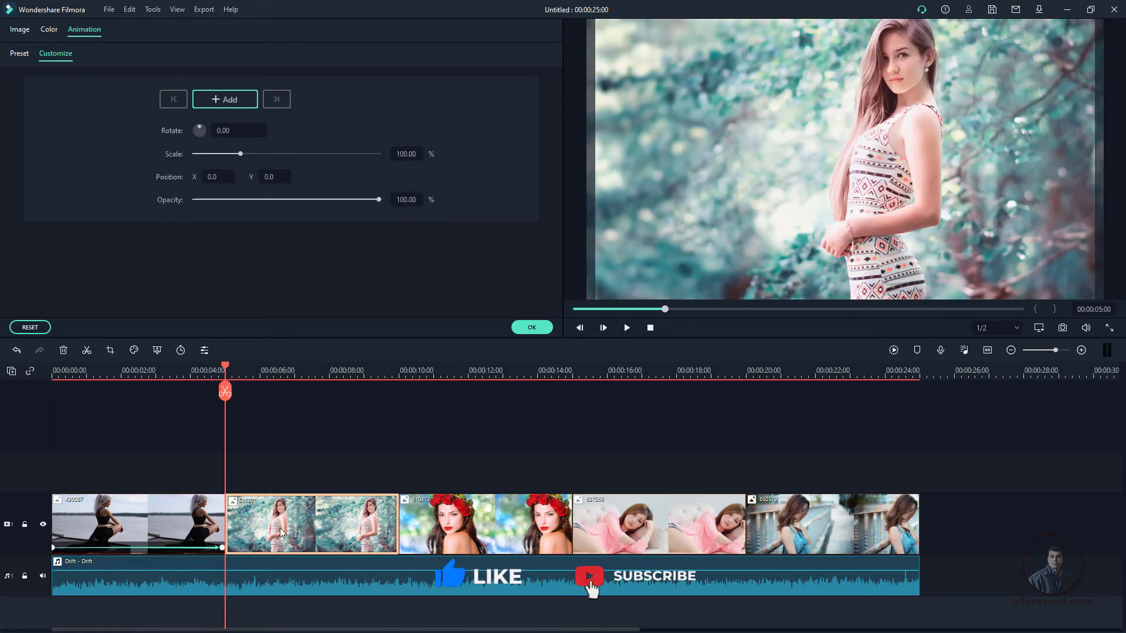
click(225, 100)
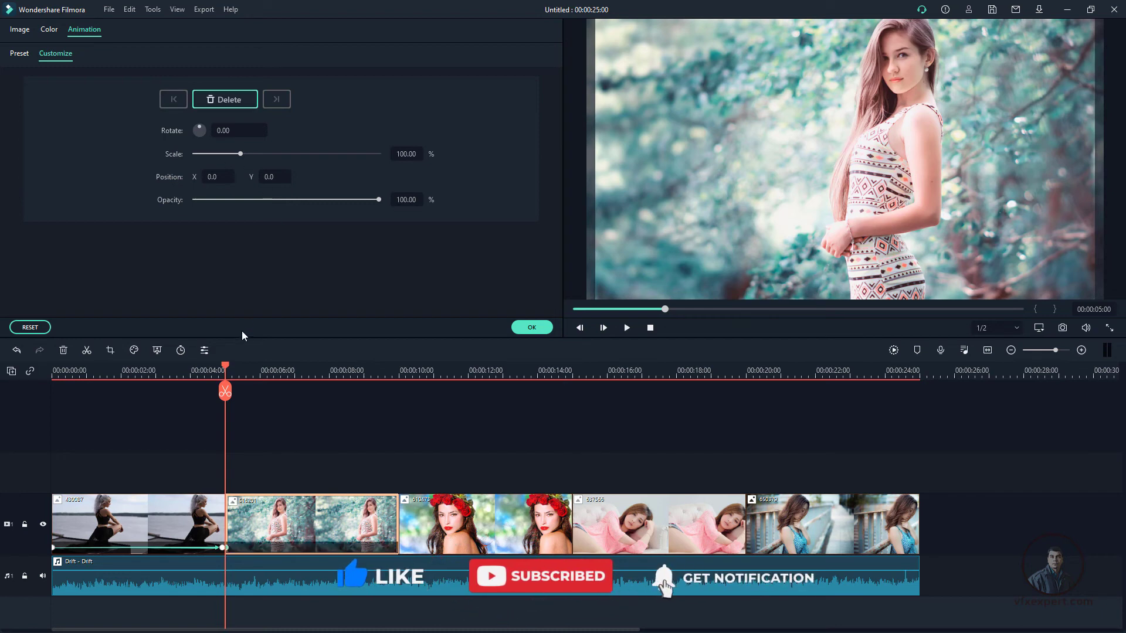
drag(229, 376, 397, 404)
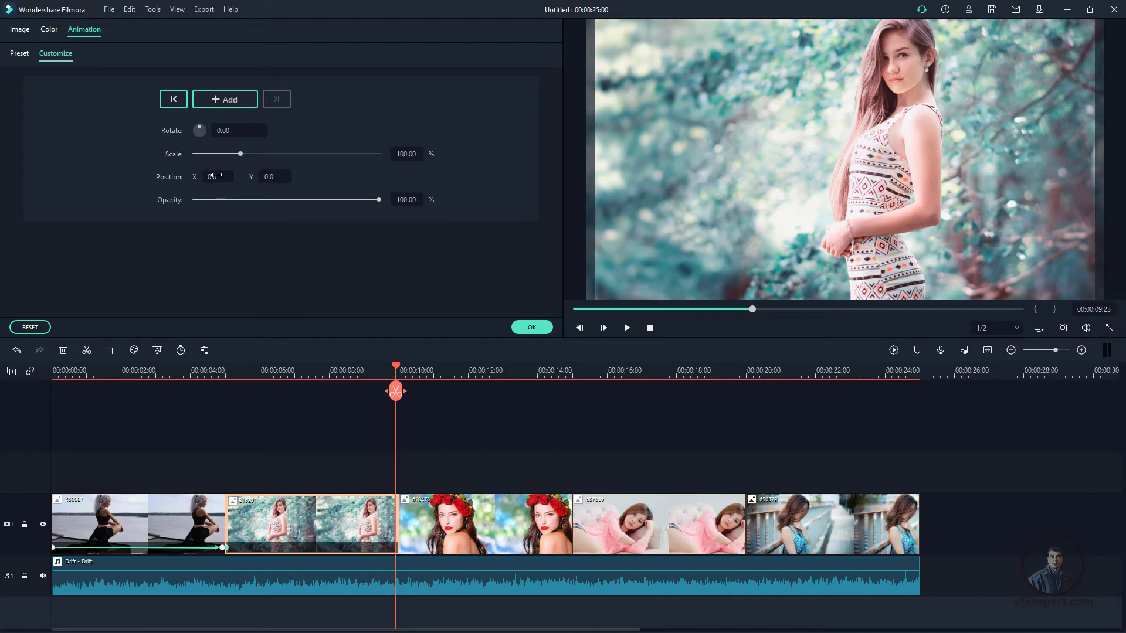
Add a keyframe at the end of clip 516201 with the X position at 37 and the scale at 105%
mouse_move(216, 175)
mouse_down()
mouse_move(242, 175)
mouse_move(217, 176)
mouse_up()
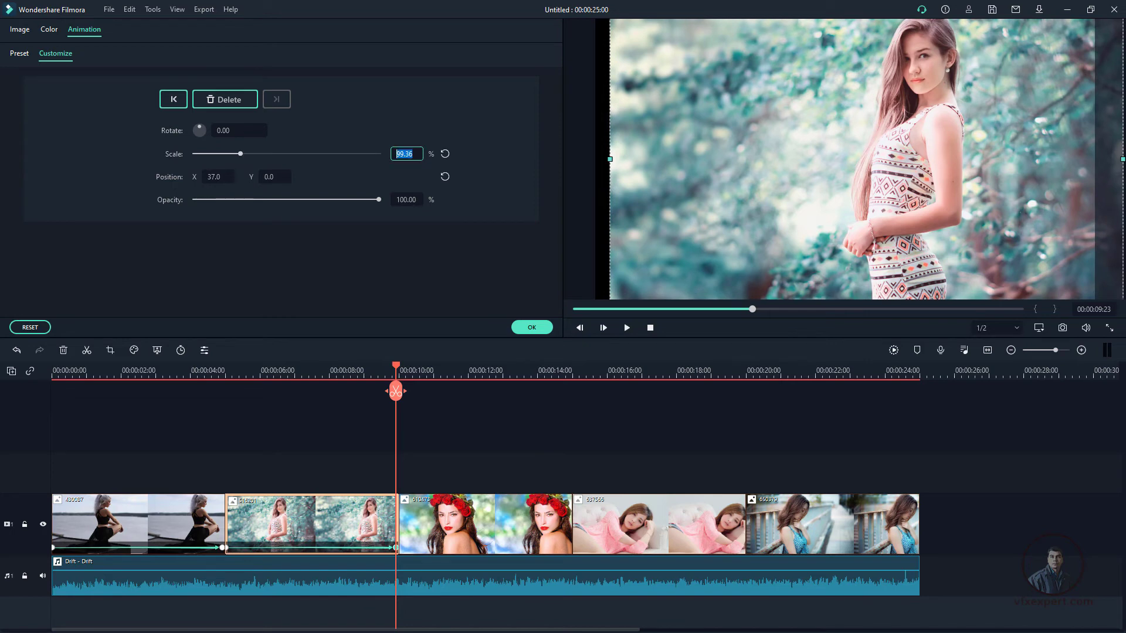
Add a keyframe at the start of the red-rose crown clip, 00:00:10:02, with its scale set to 105%
mouse_move(396, 372)
mouse_down()
mouse_move(421, 371)
mouse_move(403, 371)
mouse_up()
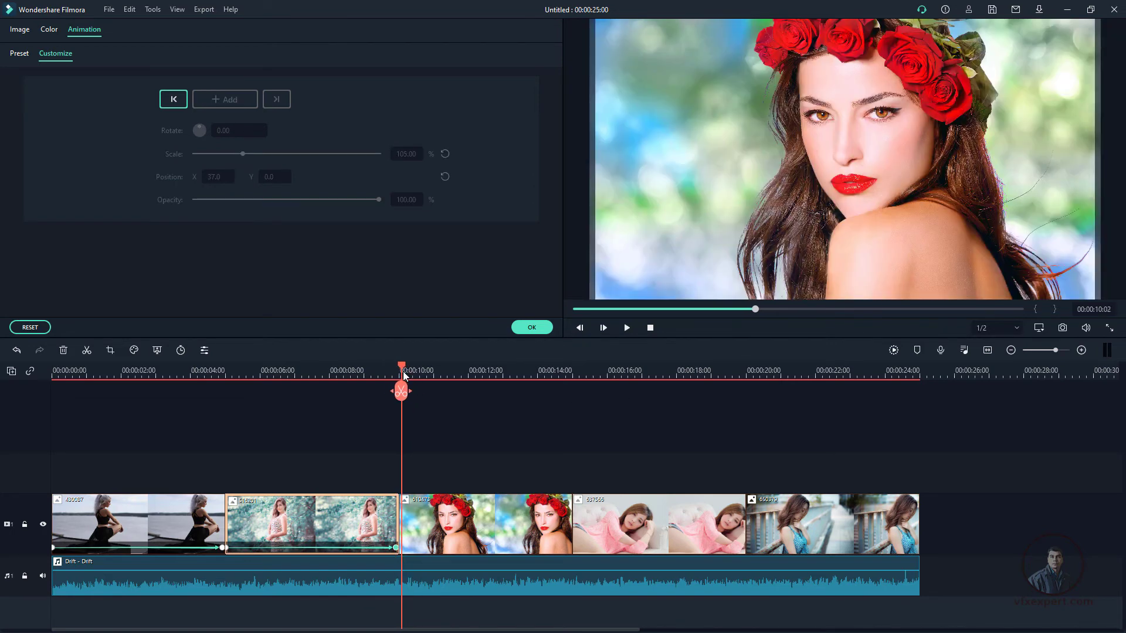
click(439, 517)
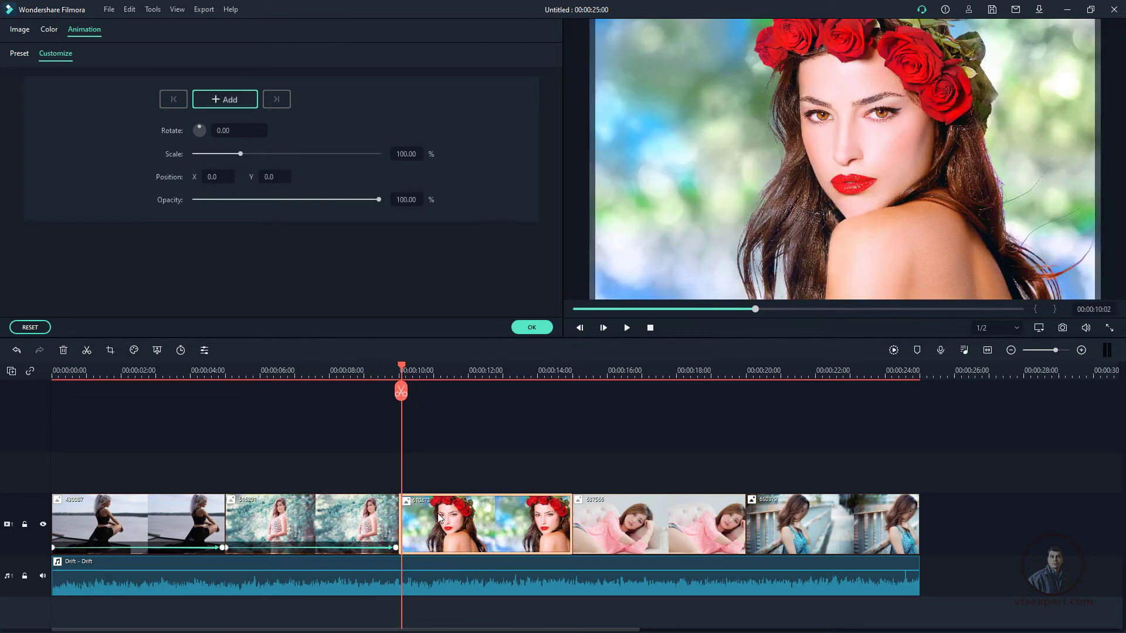
click(219, 100)
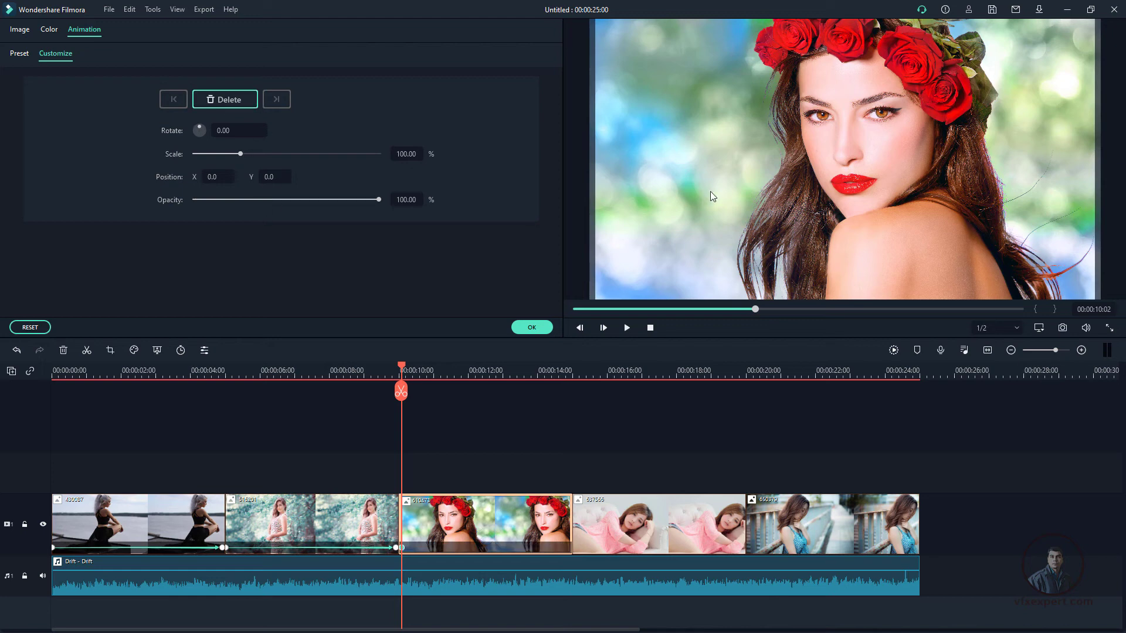
click(418, 156)
text(105)
key(Return)
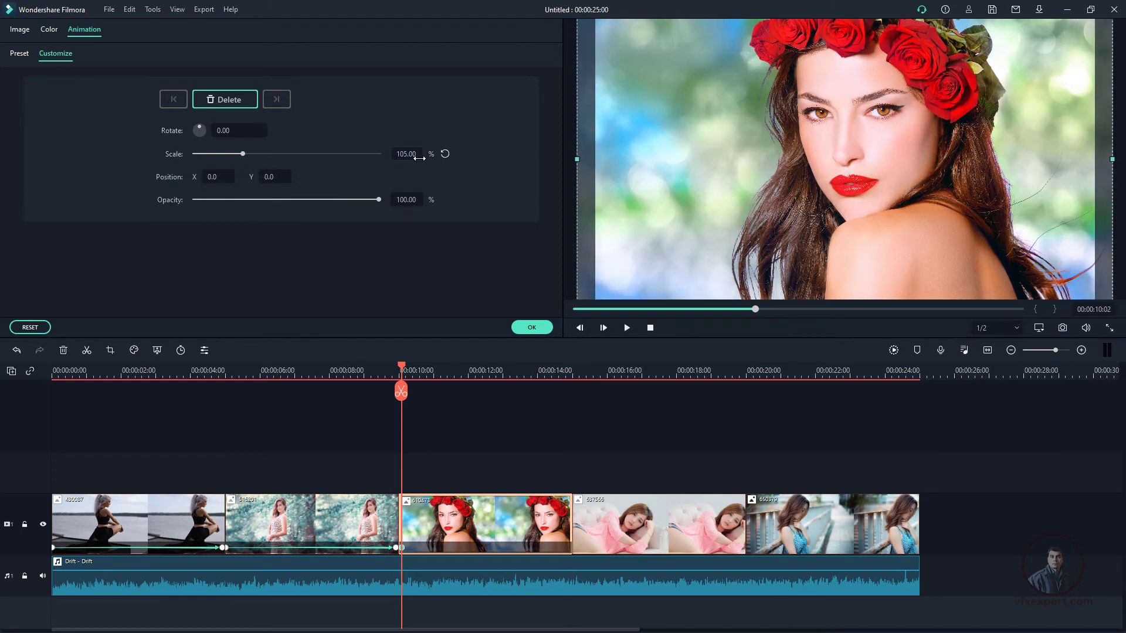
Add an end keyframe to the red-rose crown clip at 00:00:14:23, with scale 100% and Y position -27
drag(426, 392, 570, 409)
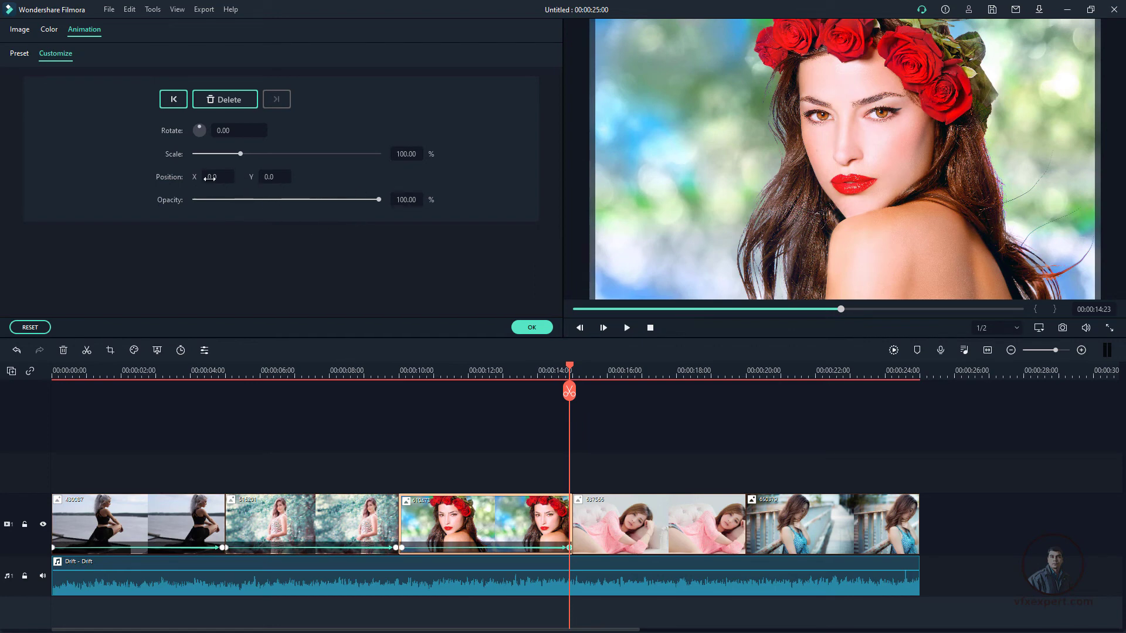
drag(269, 178, 260, 179)
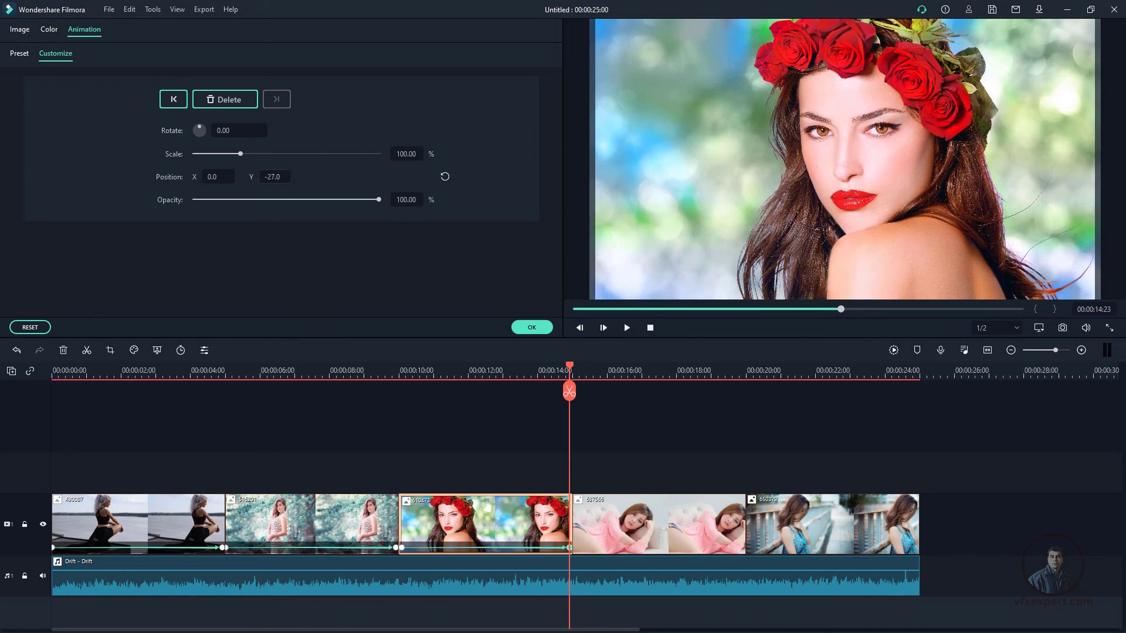
Keyframe the fourth photo clip at 00:00:15:01 with default values and at 00:00:19:22 with scale 108.28% and rotation -6
drag(574, 366, 575, 392)
click(627, 519)
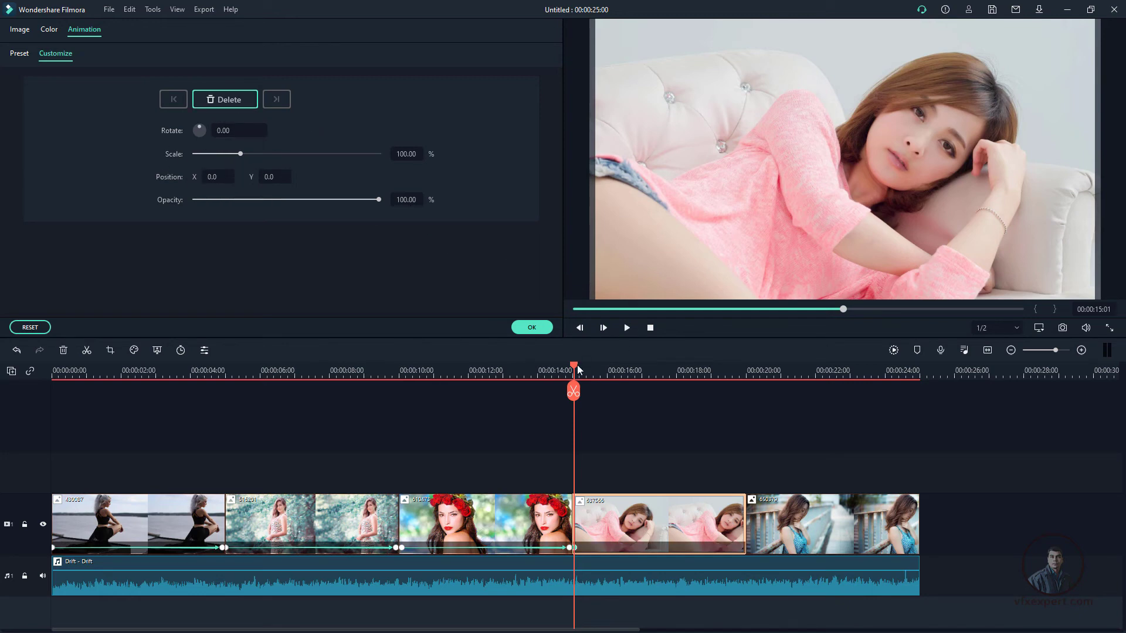
drag(578, 366, 742, 402)
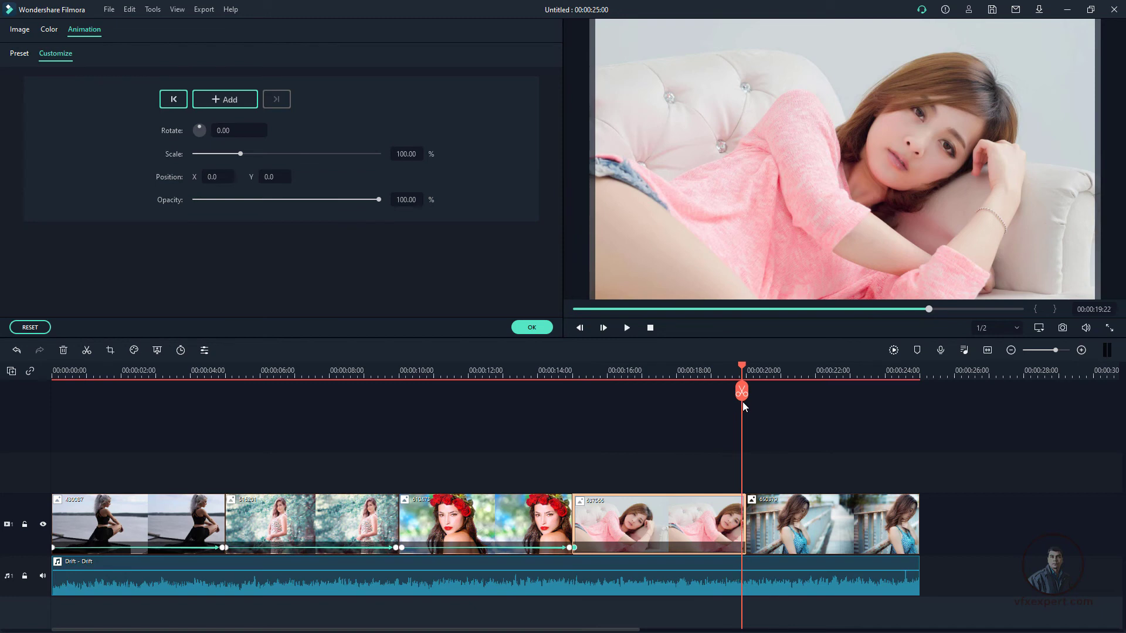
click(240, 154)
drag(241, 154, 245, 156)
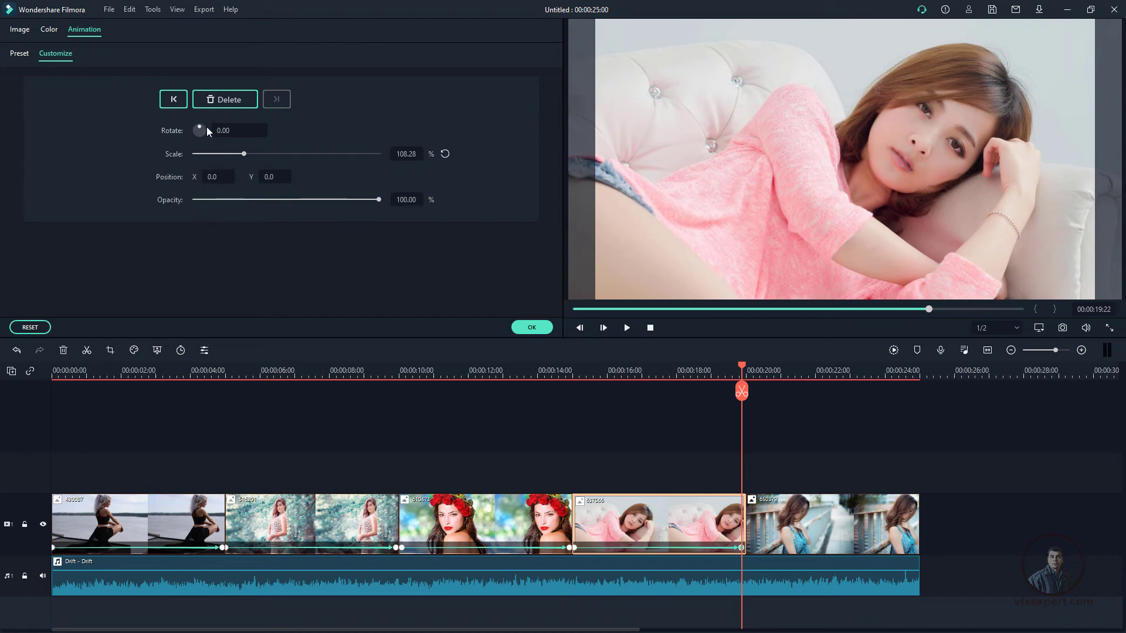
drag(200, 127, 226, 129)
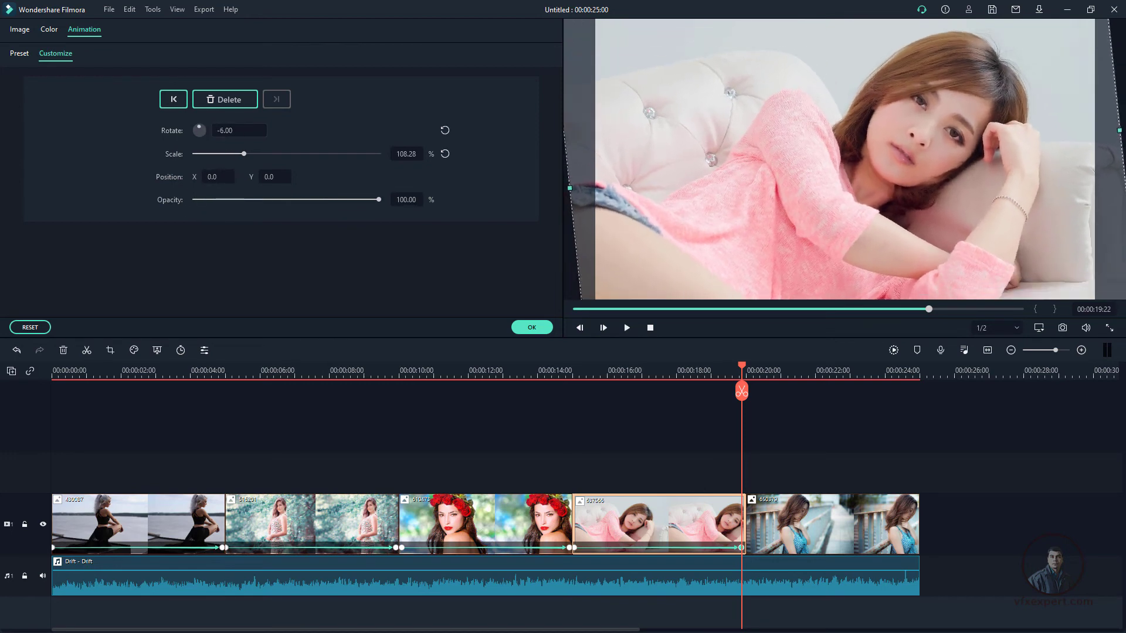
Keyframe the last photo clip at 00:00:20:02 with default values and at 00:00:24:16 with scale 107%, rotation -6 and X position 36
drag(744, 365, 754, 374)
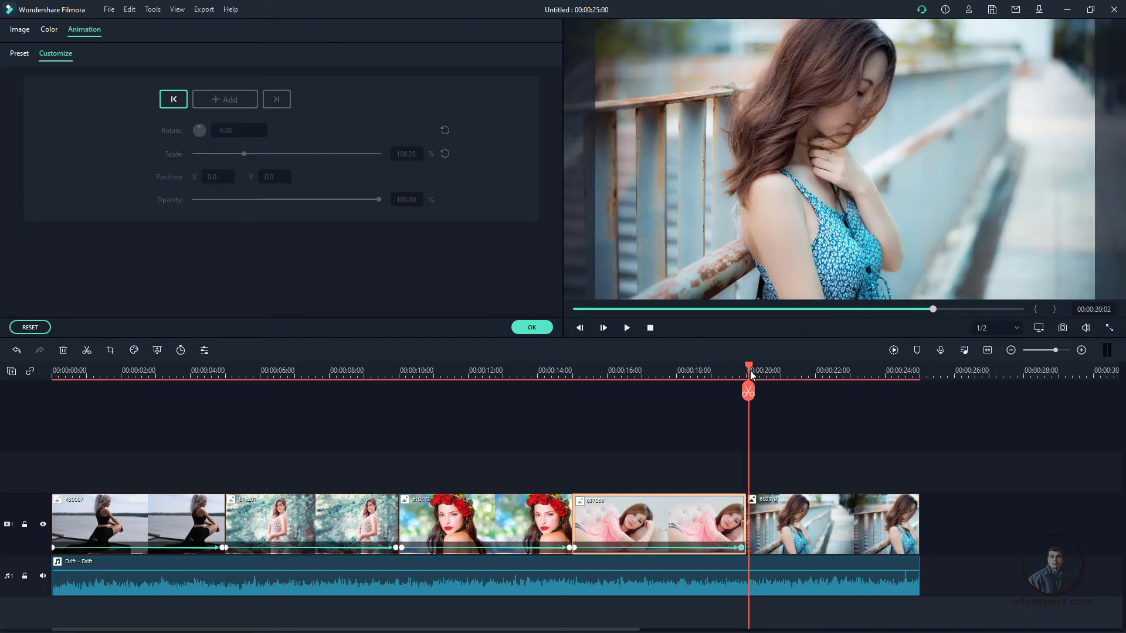
click(772, 519)
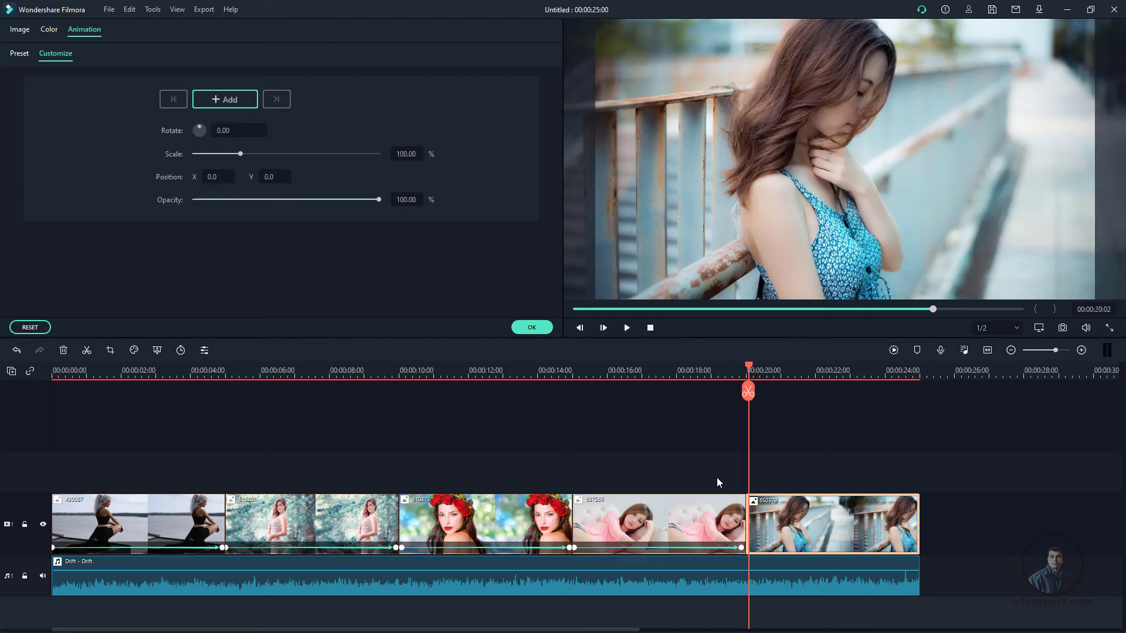
click(217, 106)
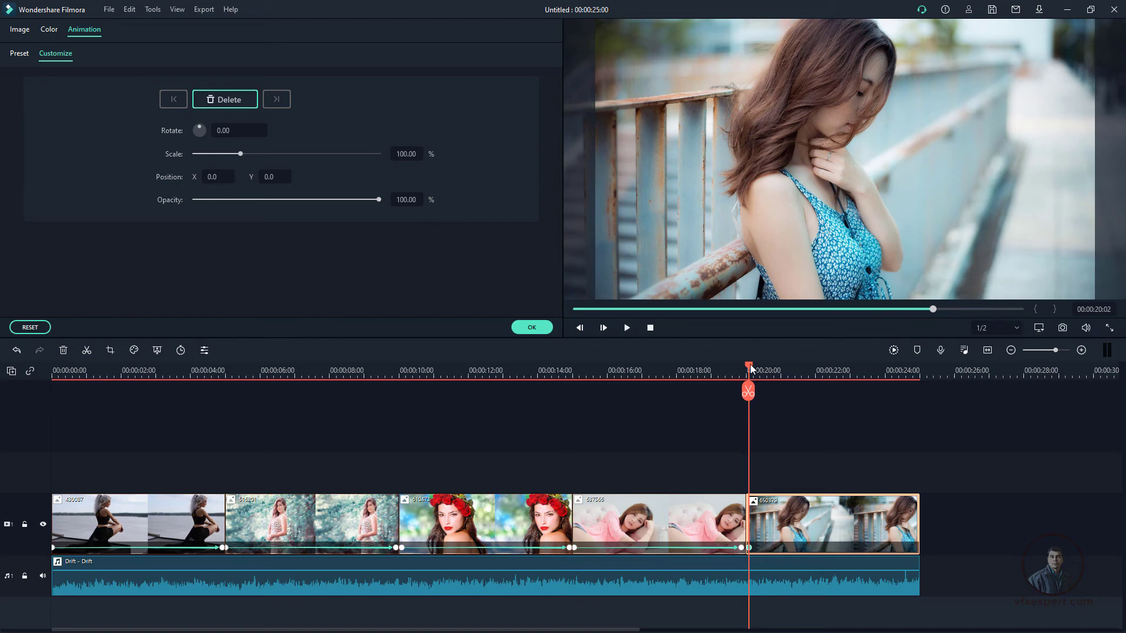
drag(750, 364, 906, 402)
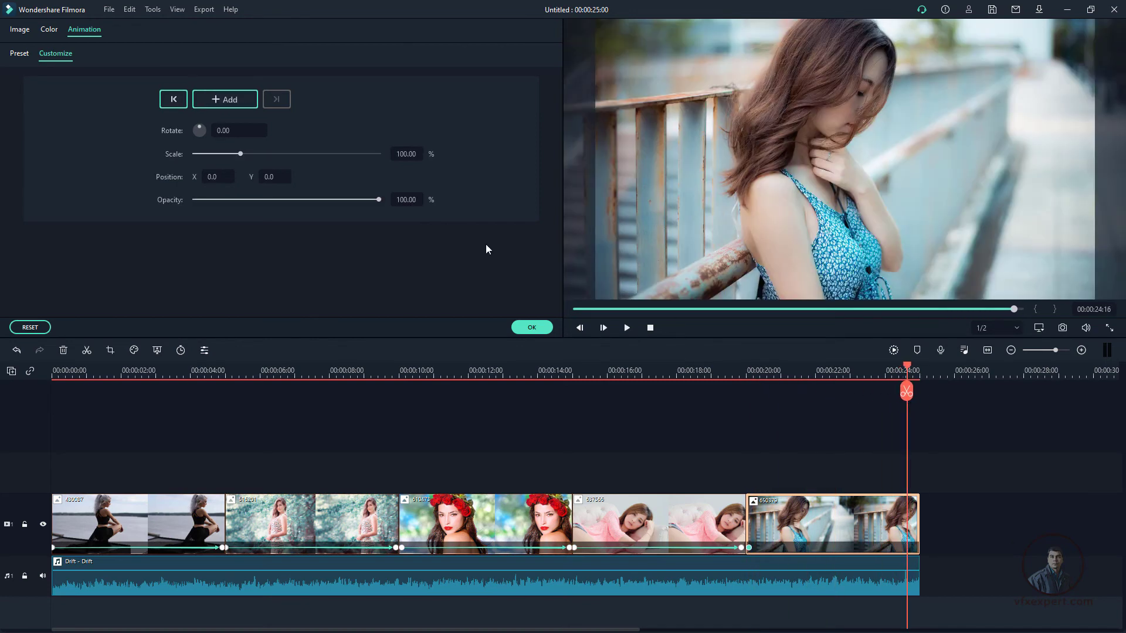
drag(241, 154, 199, 127)
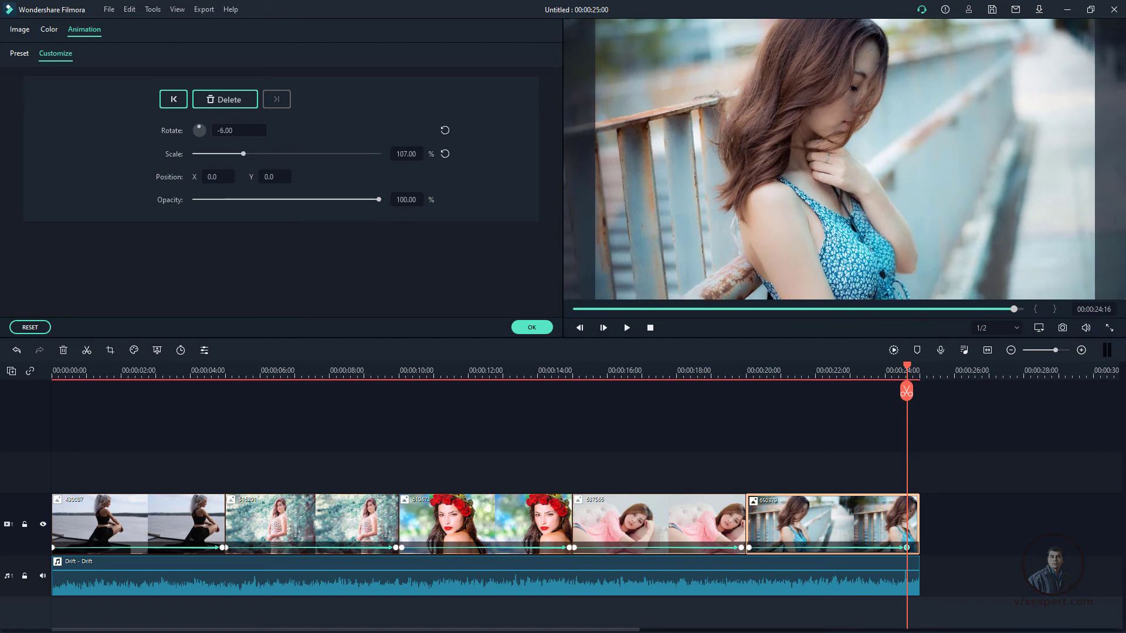
drag(218, 176, 239, 177)
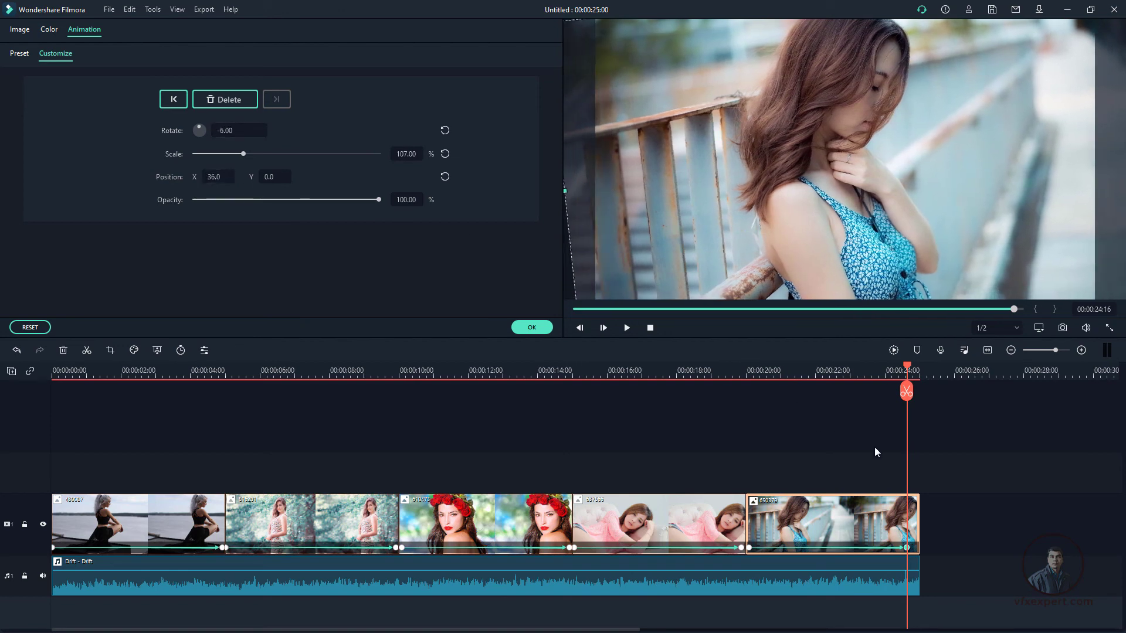
Confirm the animation settings and play the slideshow from the start, pausing during the second clip
click(898, 389)
drag(906, 367, 1, 411)
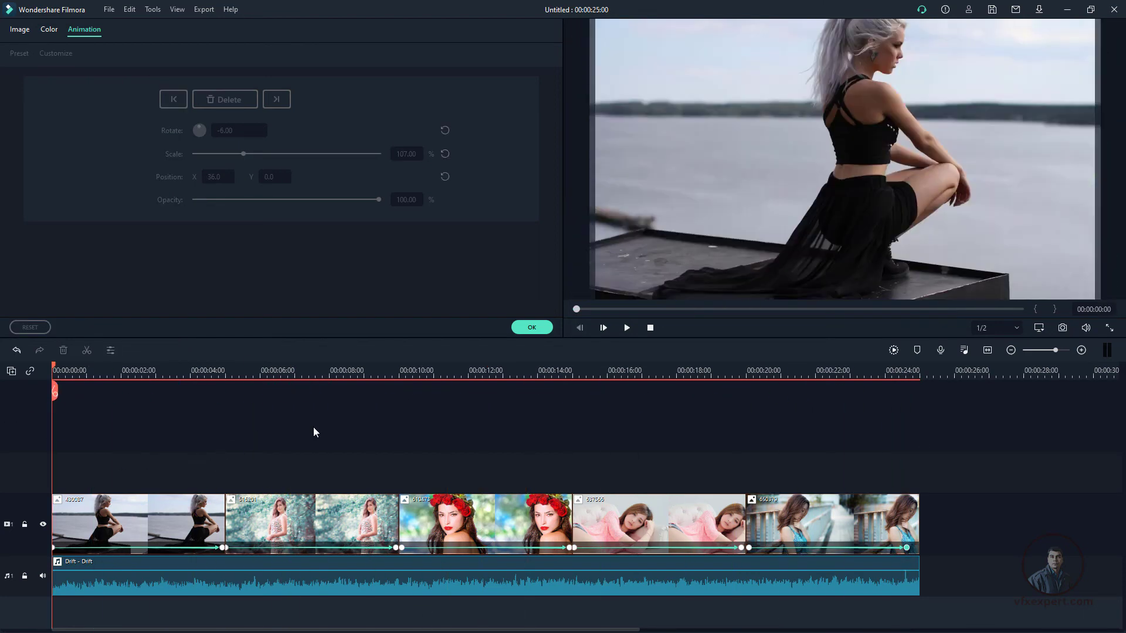
click(532, 327)
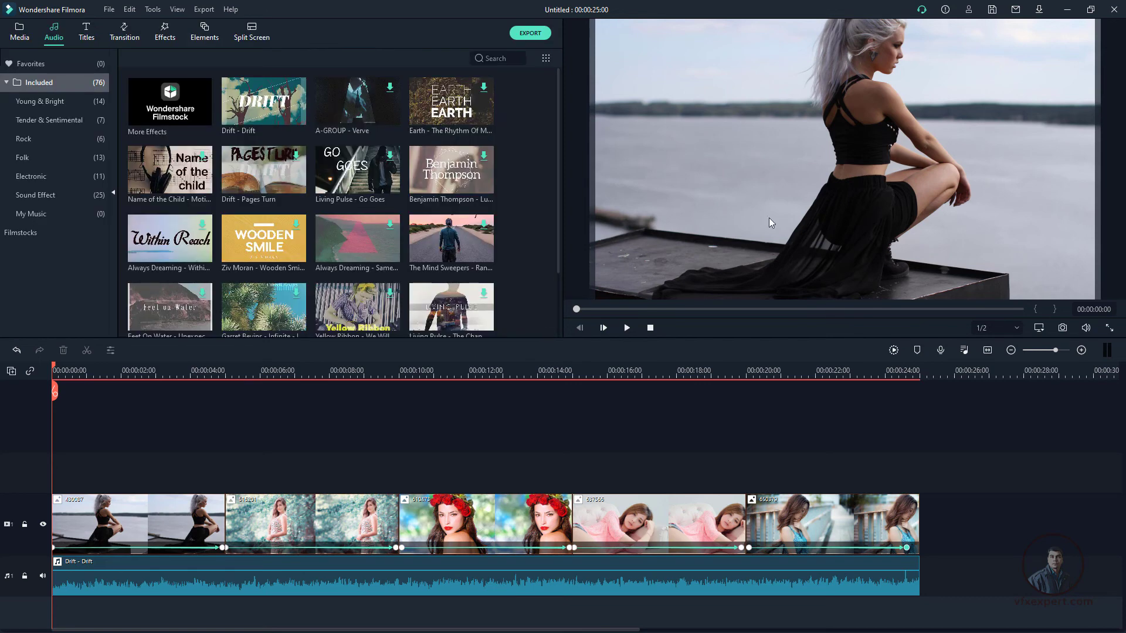
click(627, 328)
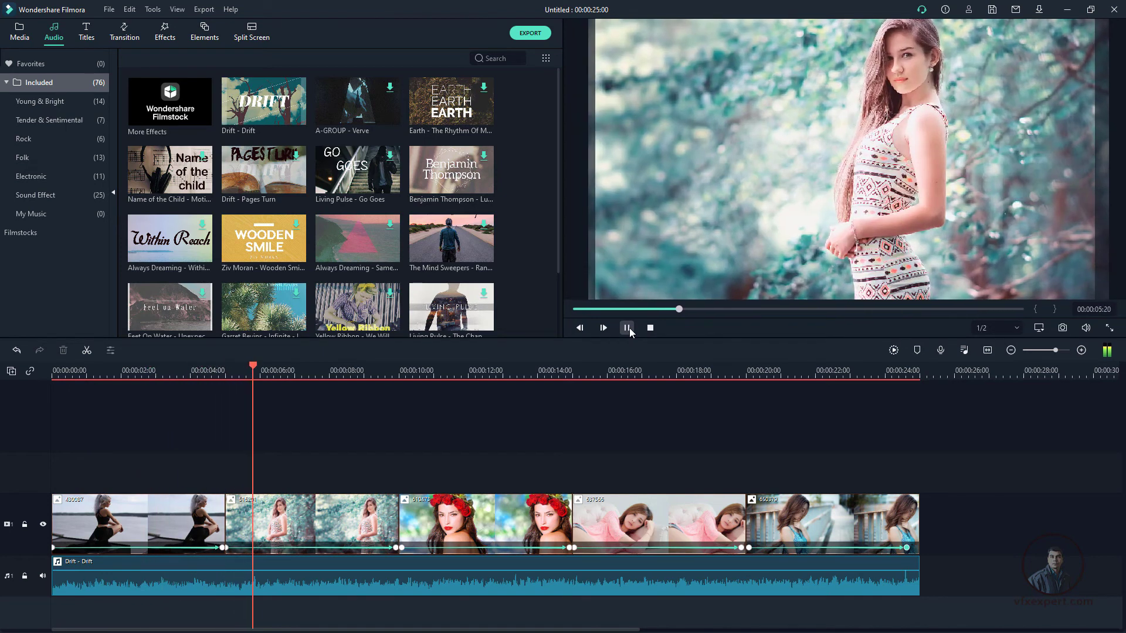
click(628, 328)
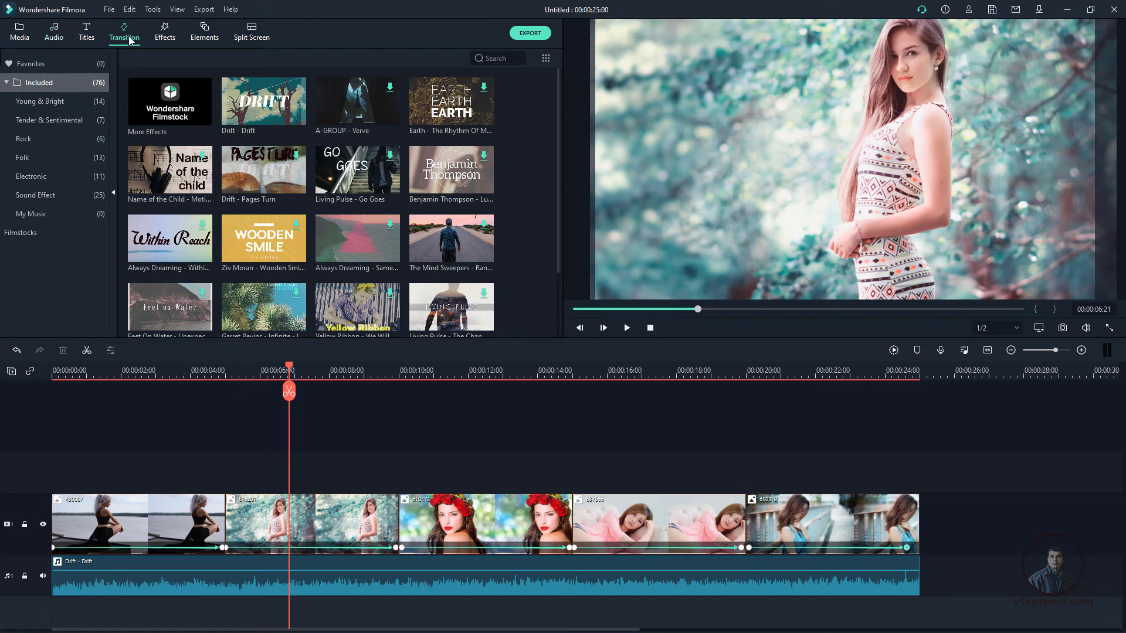
Add the basic Dissolve transition at every cut between the five photos, and at the slideshow's start and end
click(34, 100)
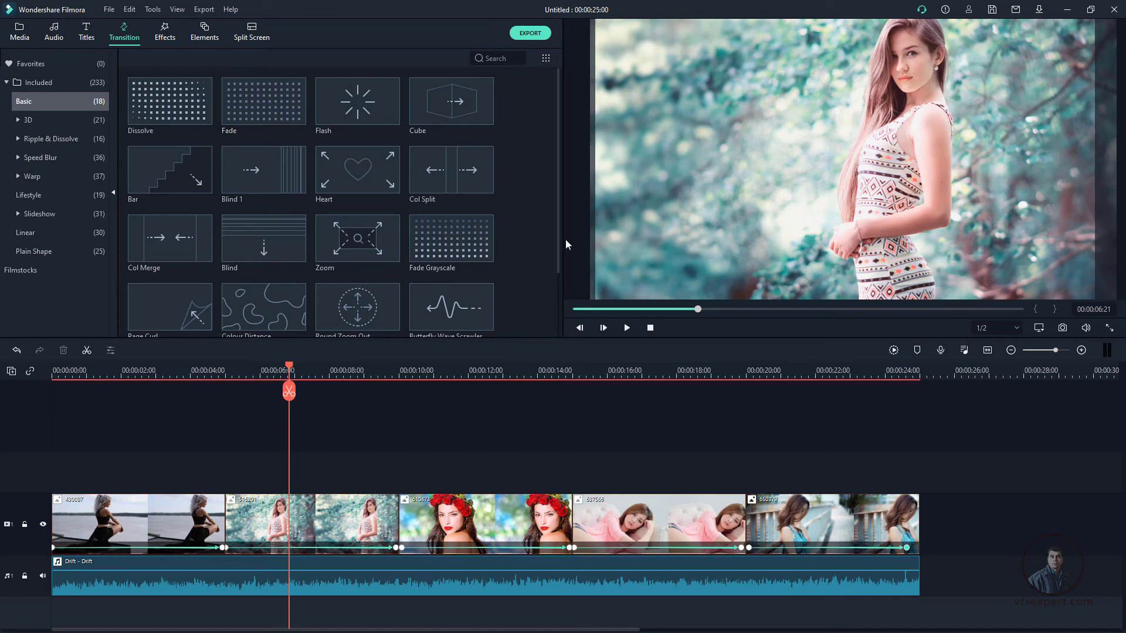
mouse_move(558, 241)
mouse_down()
mouse_move(556, 314)
mouse_move(560, 236)
mouse_up()
drag(270, 453, 223, 536)
drag(179, 118, 399, 525)
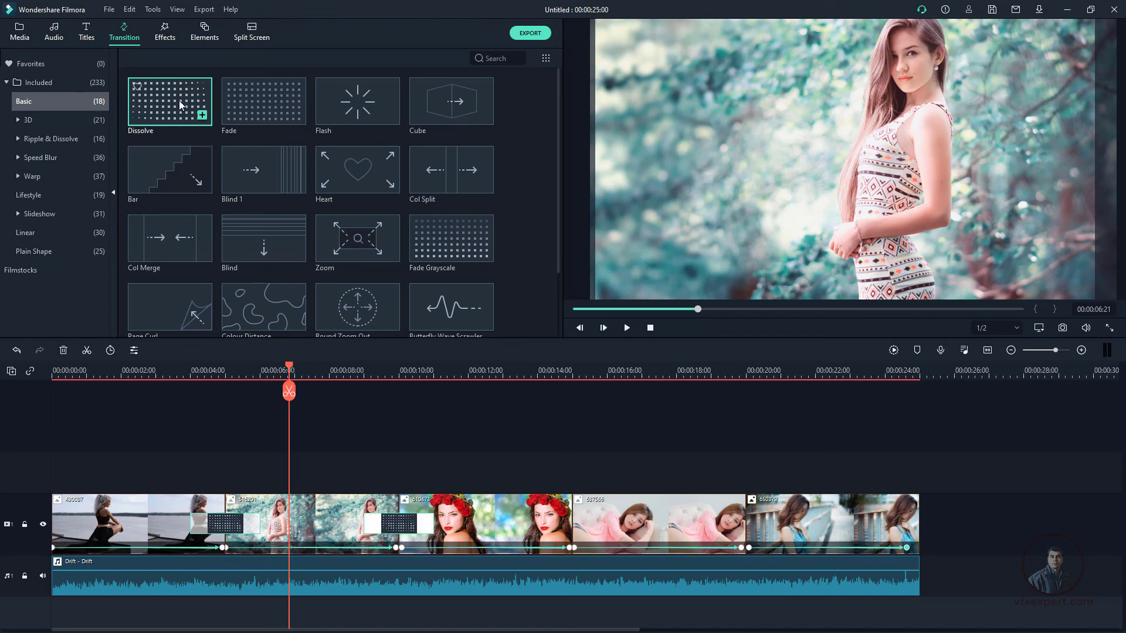
drag(164, 109, 732, 526)
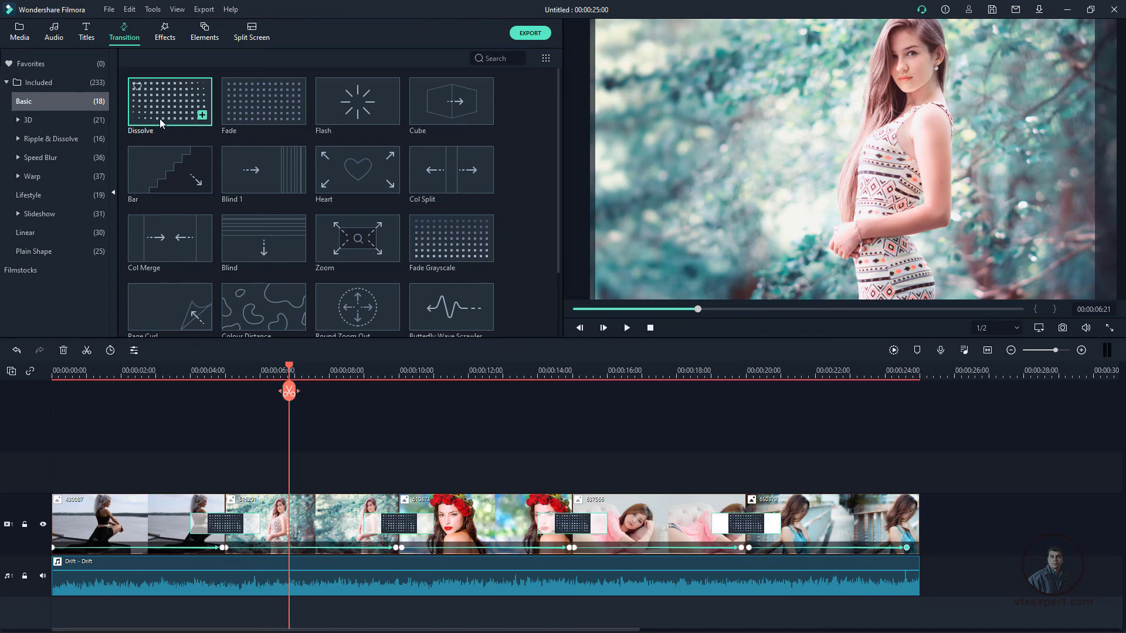
drag(73, 307, 119, 522)
drag(169, 106, 845, 523)
click(311, 413)
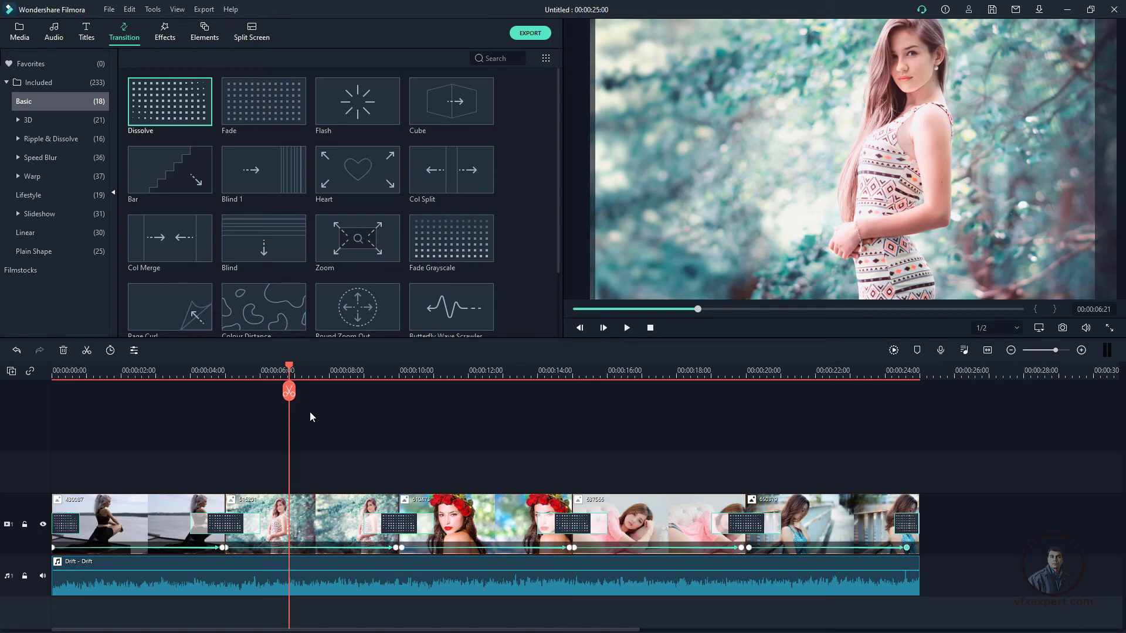
Play the whole slideshow from the start to check the Dissolve transitions and zoom animations
drag(289, 364, 53, 378)
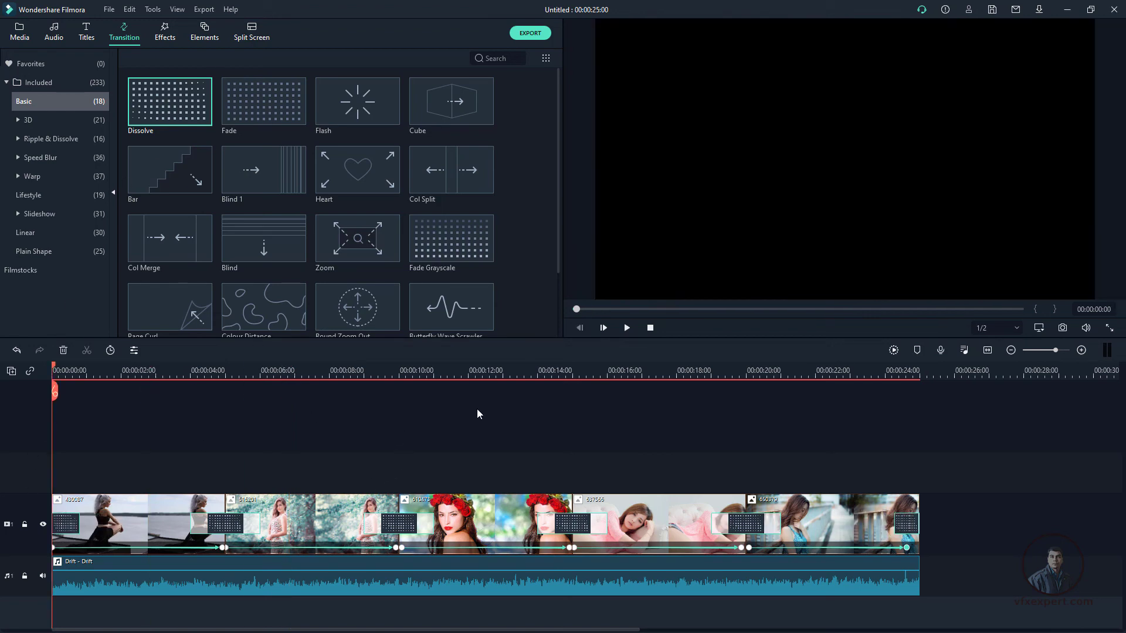
click(627, 327)
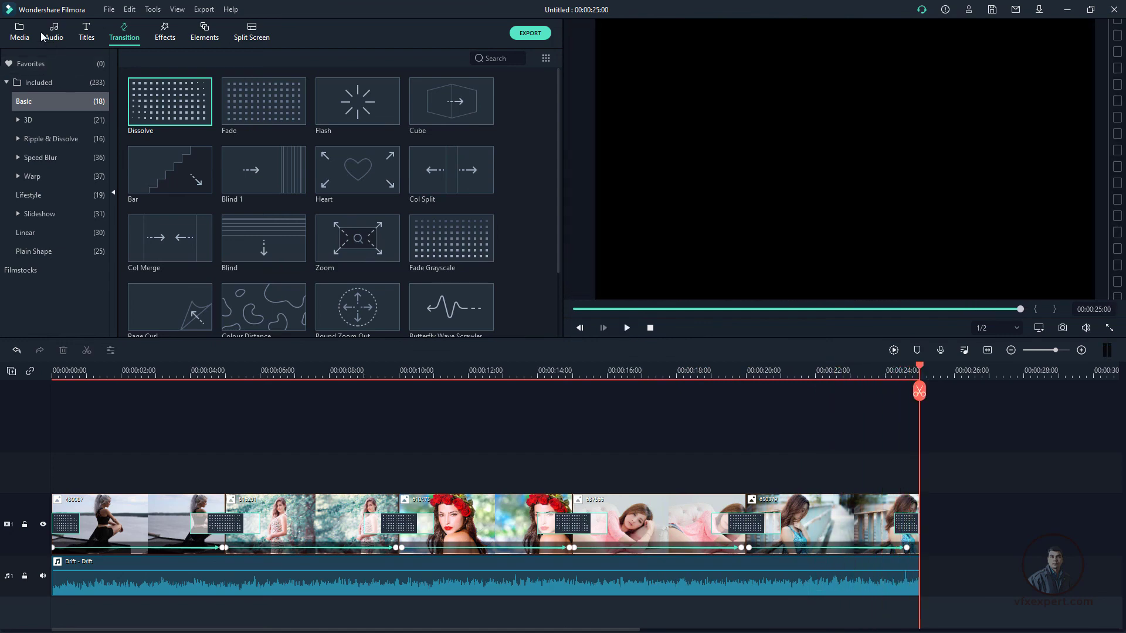
Save the project under the file name "animation" in the Projects folder
click(111, 10)
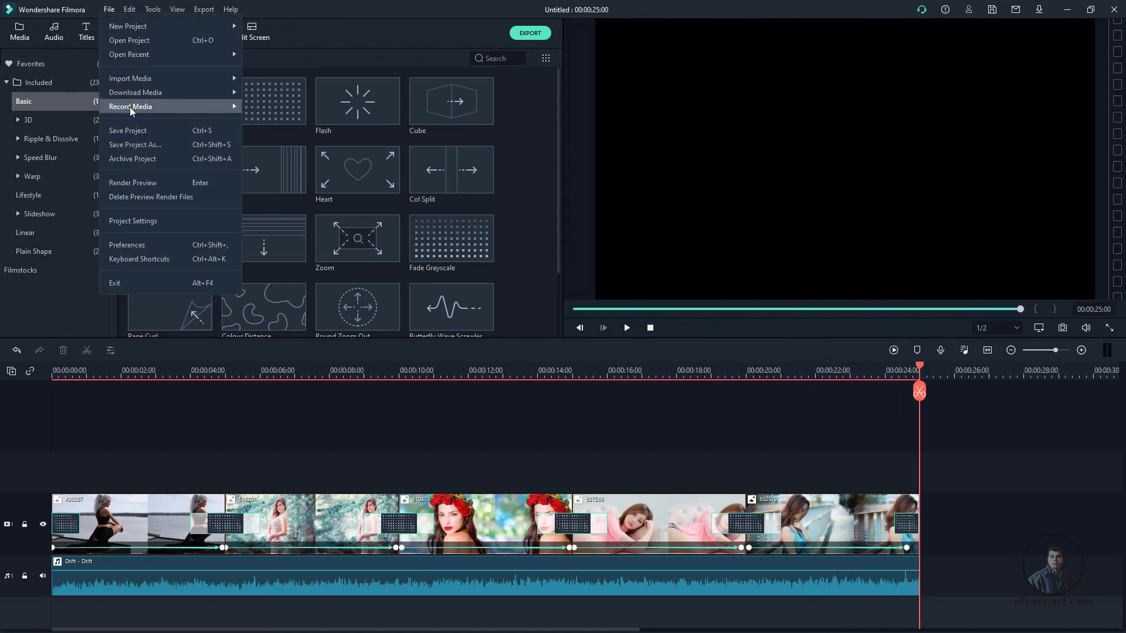
click(128, 127)
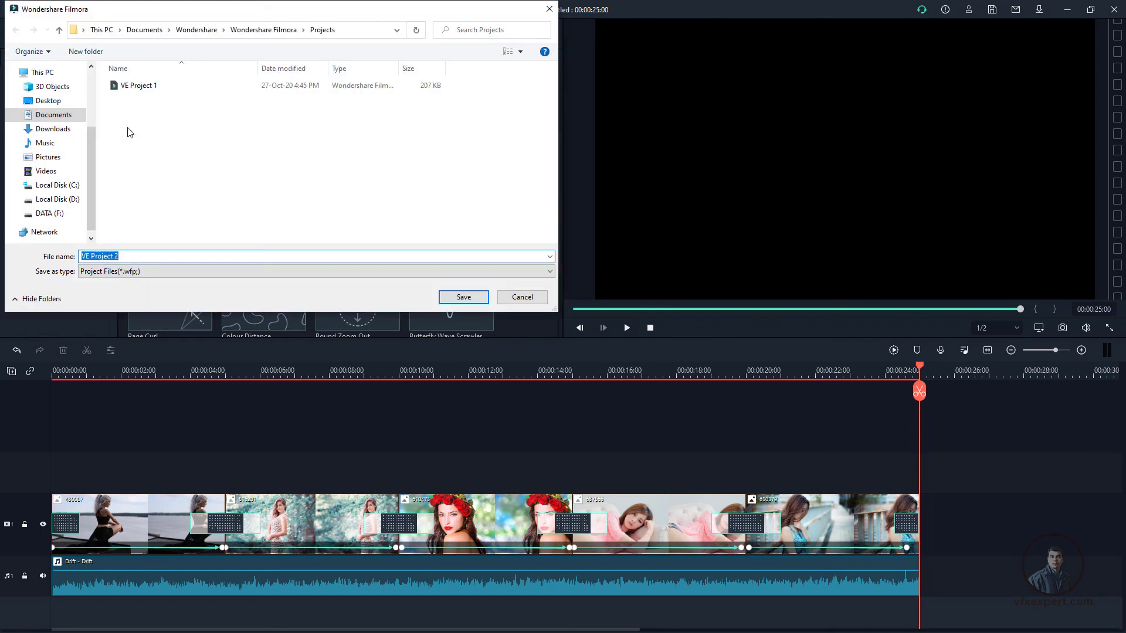
text(animation)
key(Return)
Render the timeline preview and play the rendered slideshow from the start, pausing during the second clip
drag(552, 375, 2, 457)
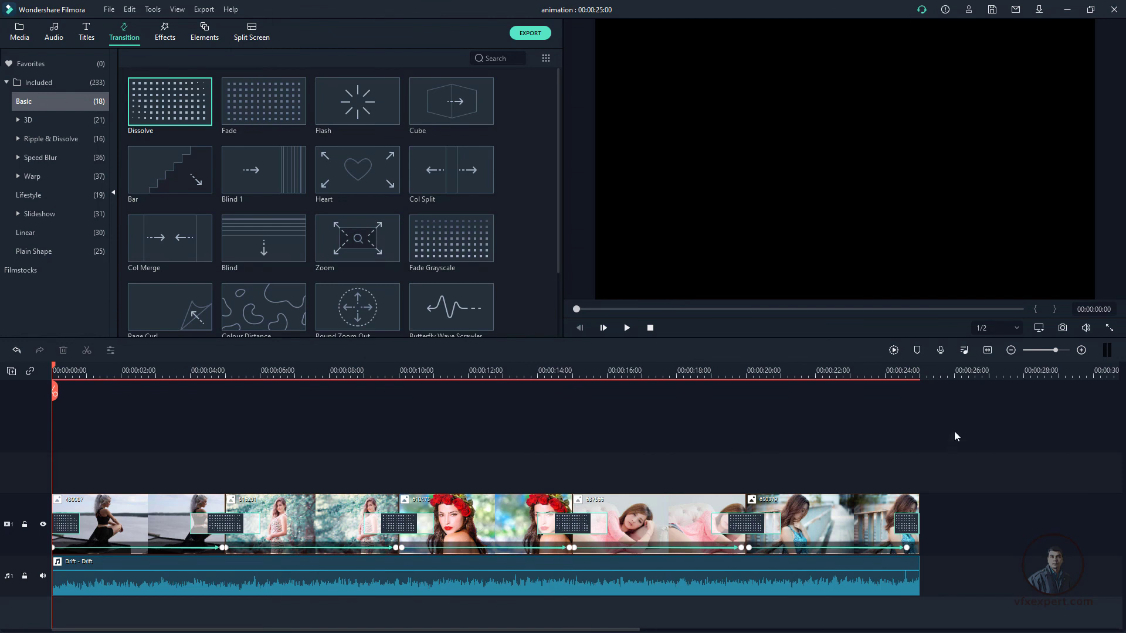
click(894, 351)
click(626, 329)
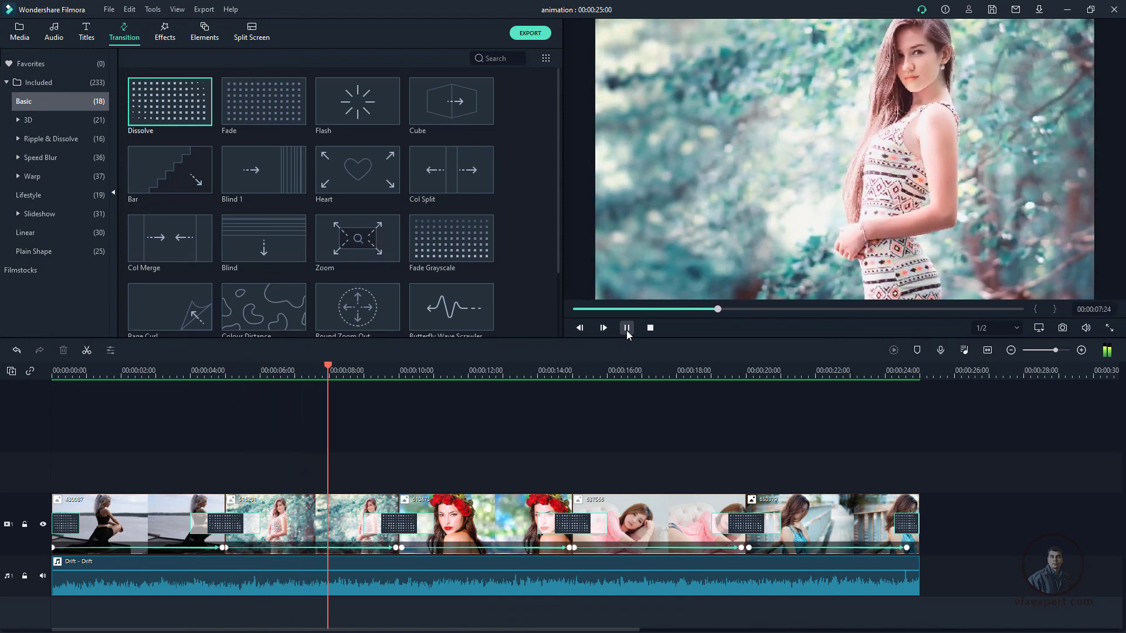
click(627, 328)
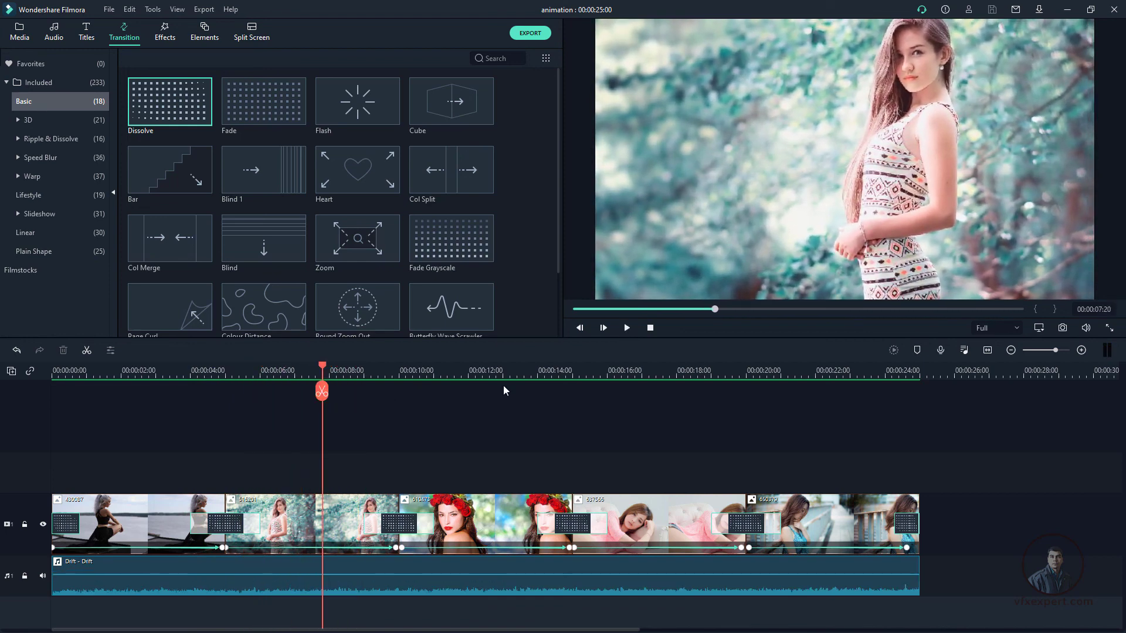